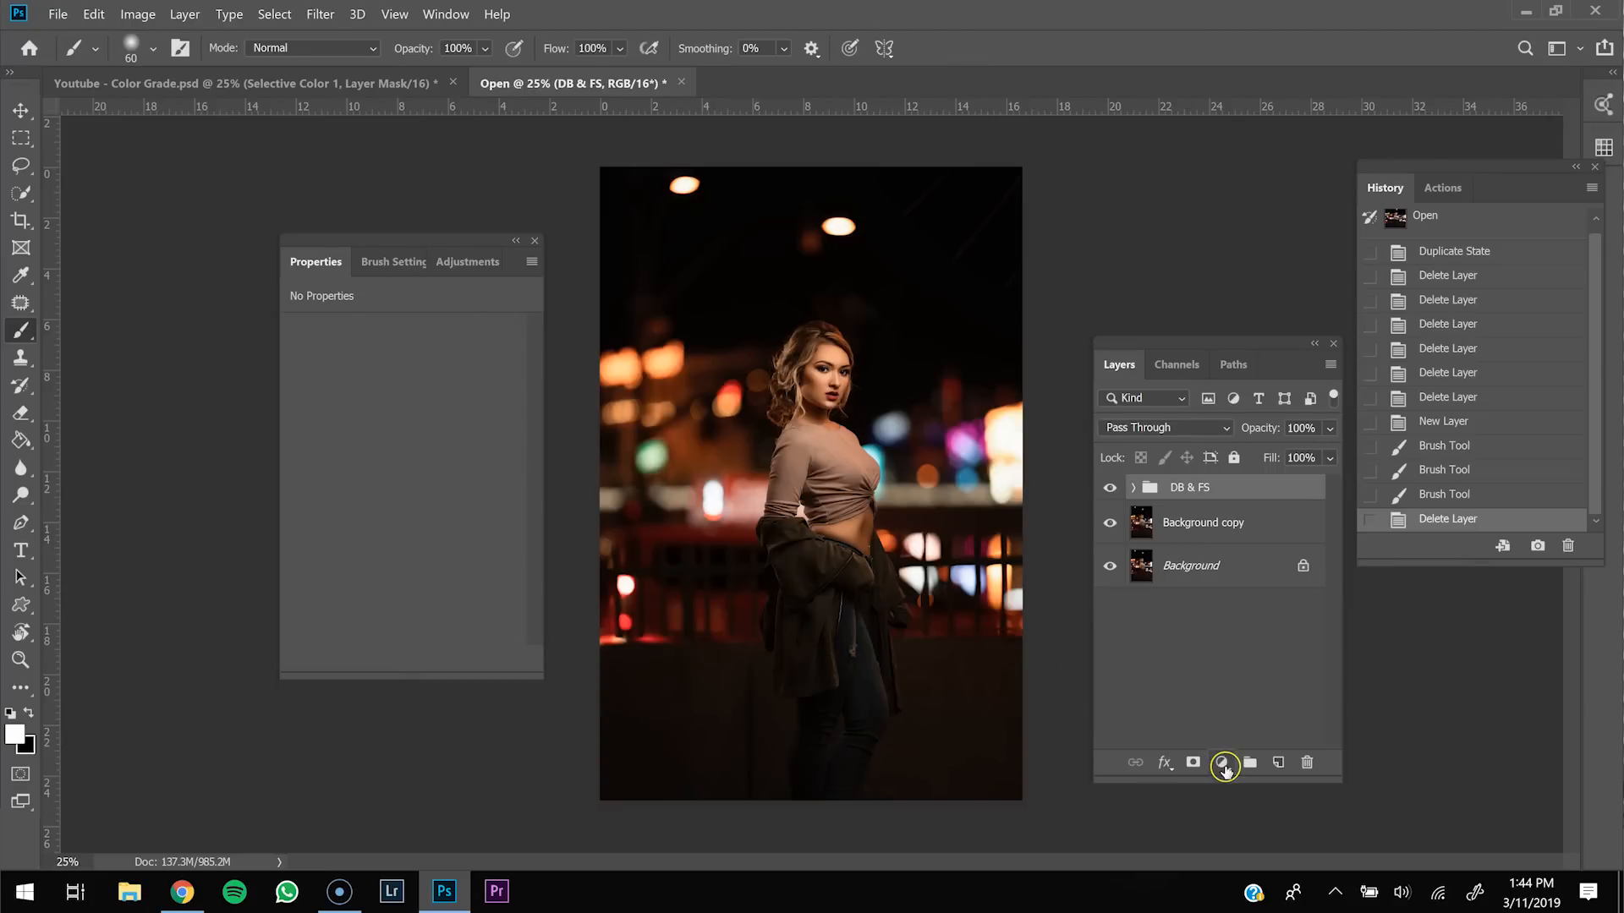
Step: Add a Selective Color adjustment layer above the DB & FS group and target its Reds
click(1223, 765)
click(1231, 775)
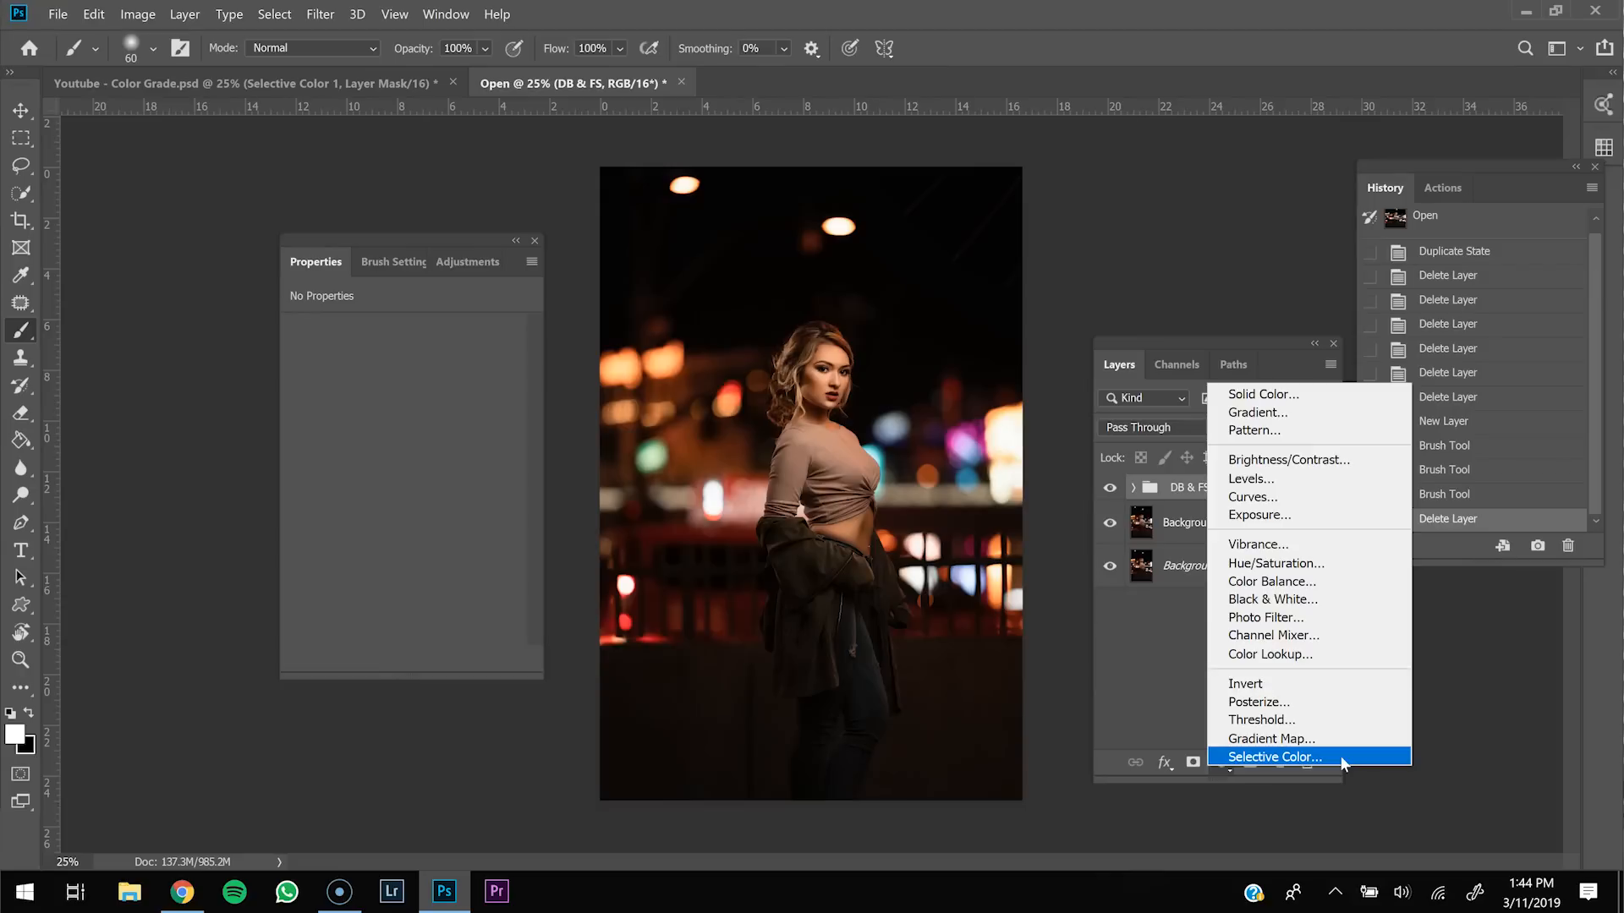
click(1340, 755)
key(x)
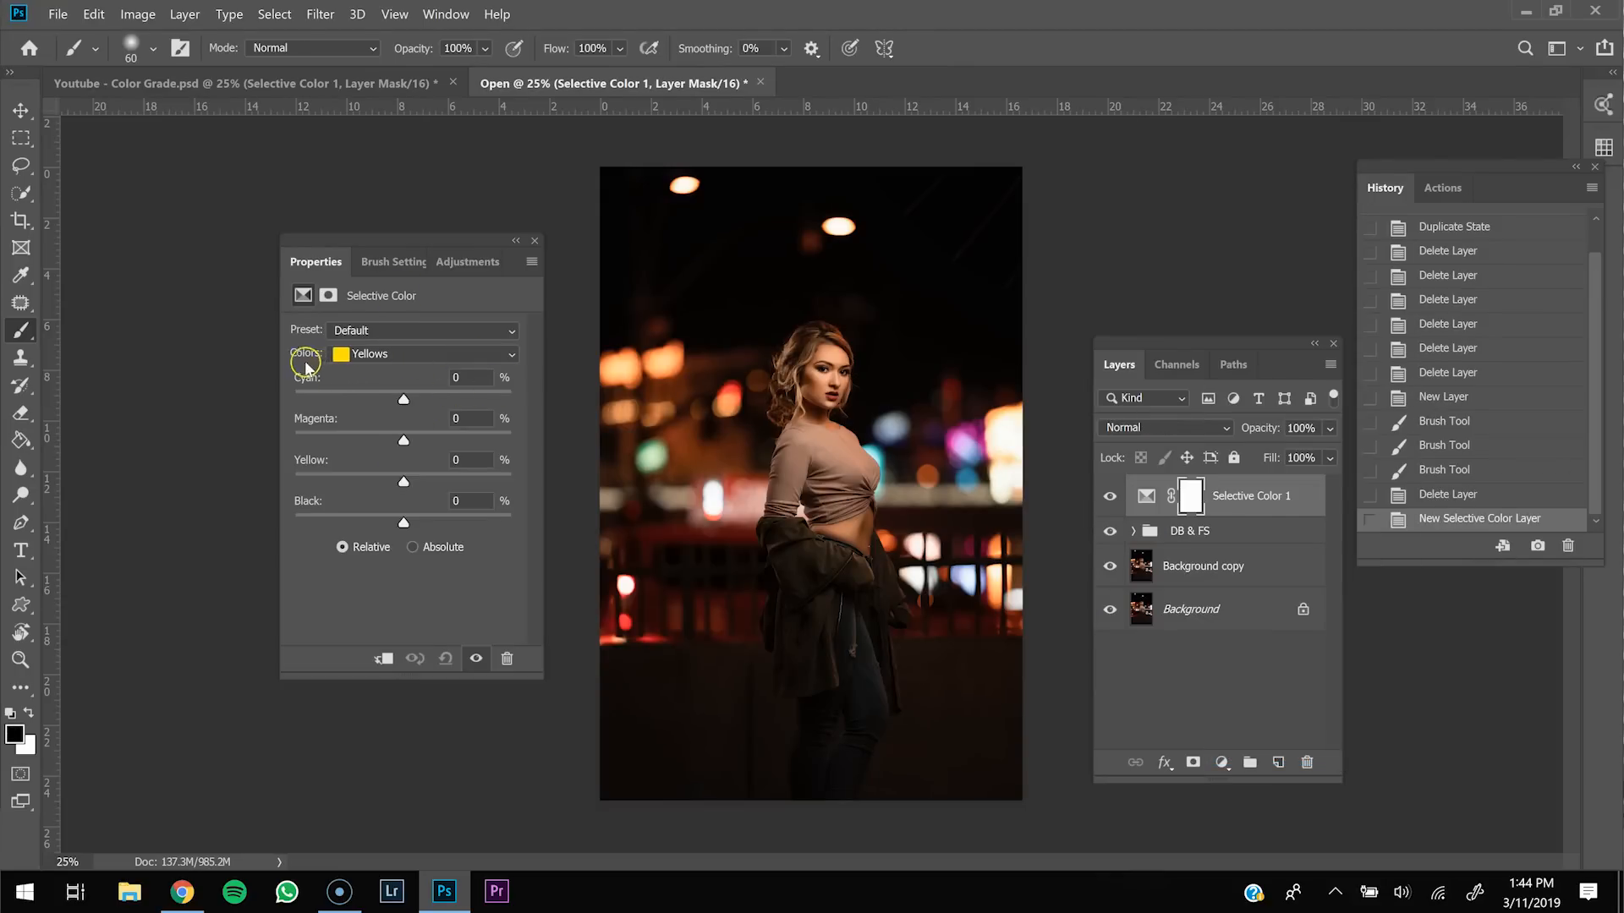
click(378, 361)
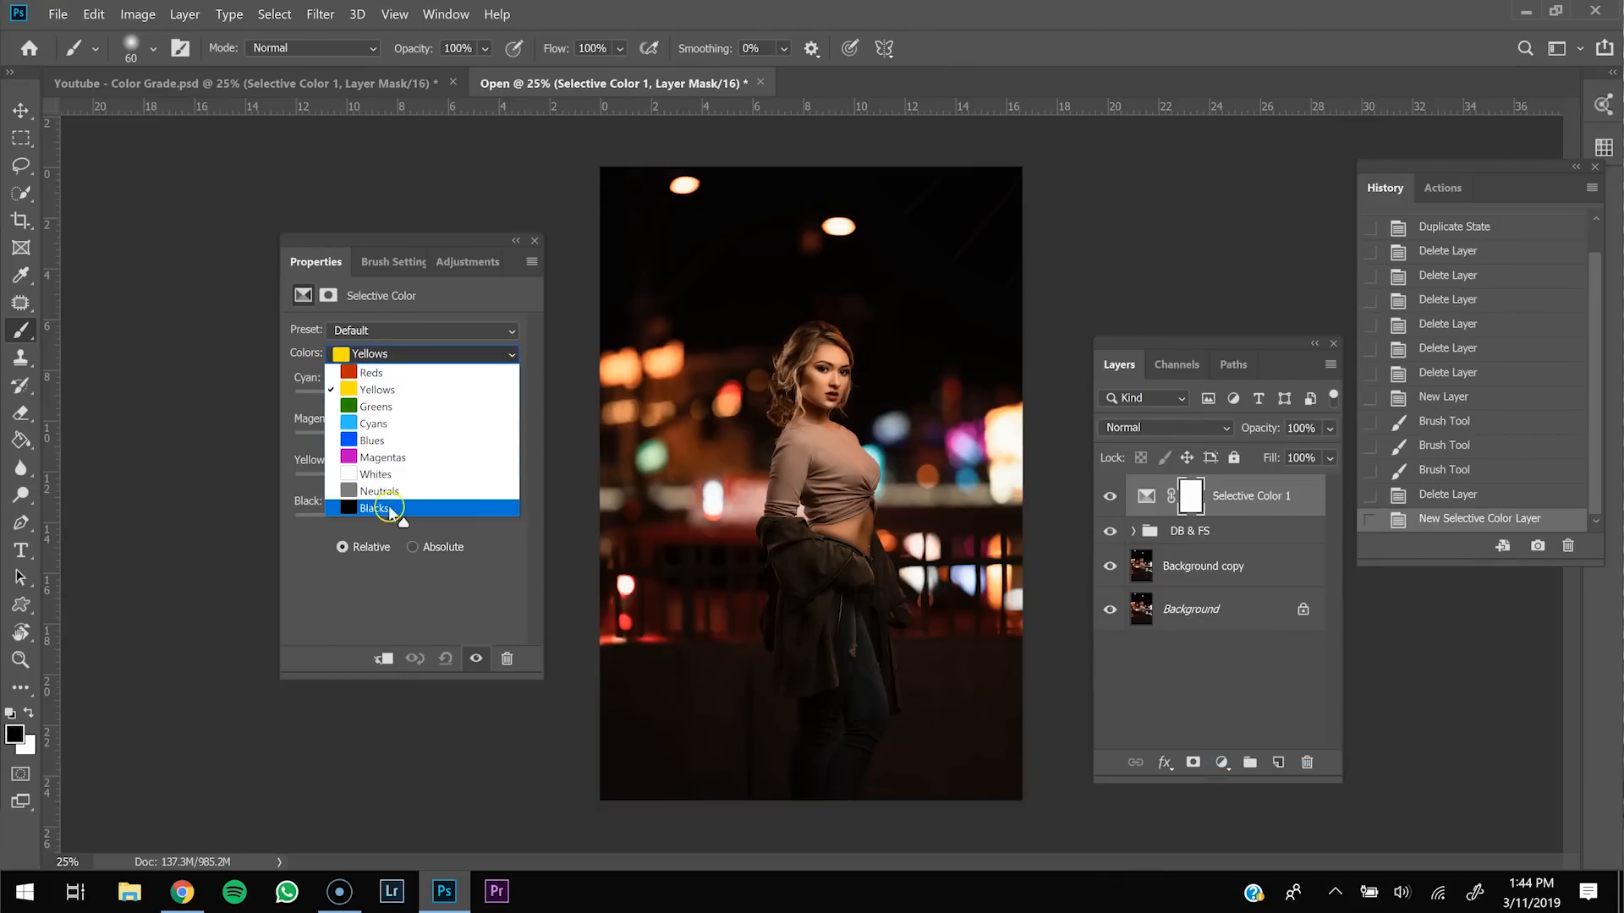
click(378, 372)
Step: Try setting the Reds to Cyan -2, Magenta +1 and Yellow -100 on the Selective Color layer
click(404, 398)
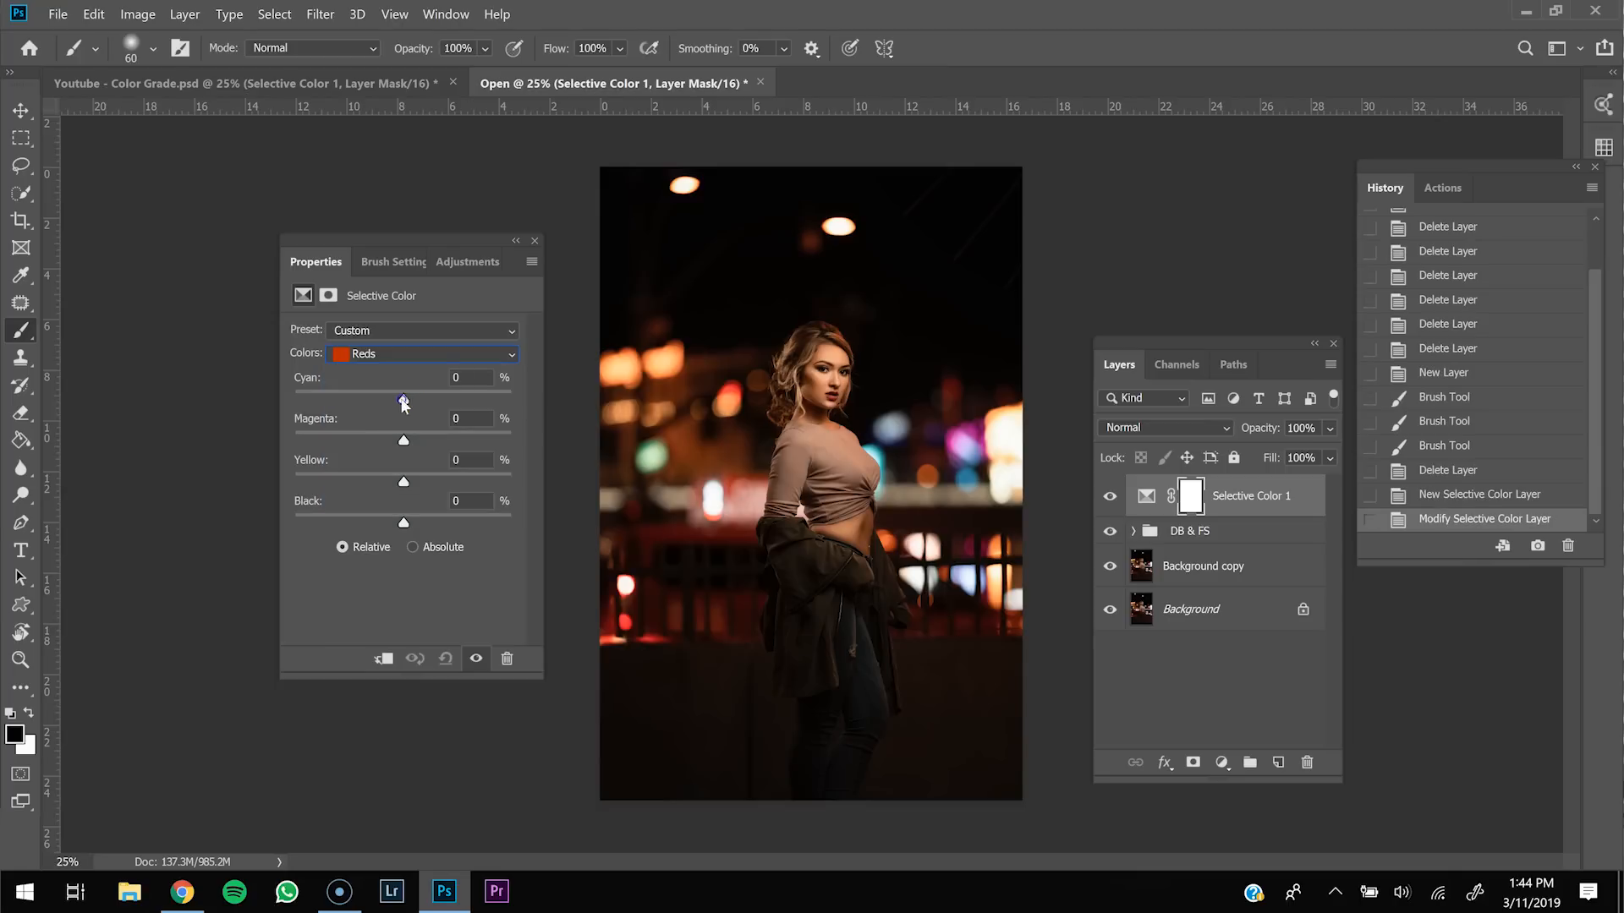
mouse_move(404, 443)
mouse_down()
mouse_move(448, 441)
mouse_move(427, 489)
mouse_move(431, 441)
mouse_up()
click(471, 419)
text(0)
key(Tab)
text(0)
click(471, 378)
text(0)
mouse_move(404, 402)
mouse_down()
mouse_move(304, 404)
mouse_move(416, 411)
mouse_up()
drag(539, 413, 282, 482)
click(401, 446)
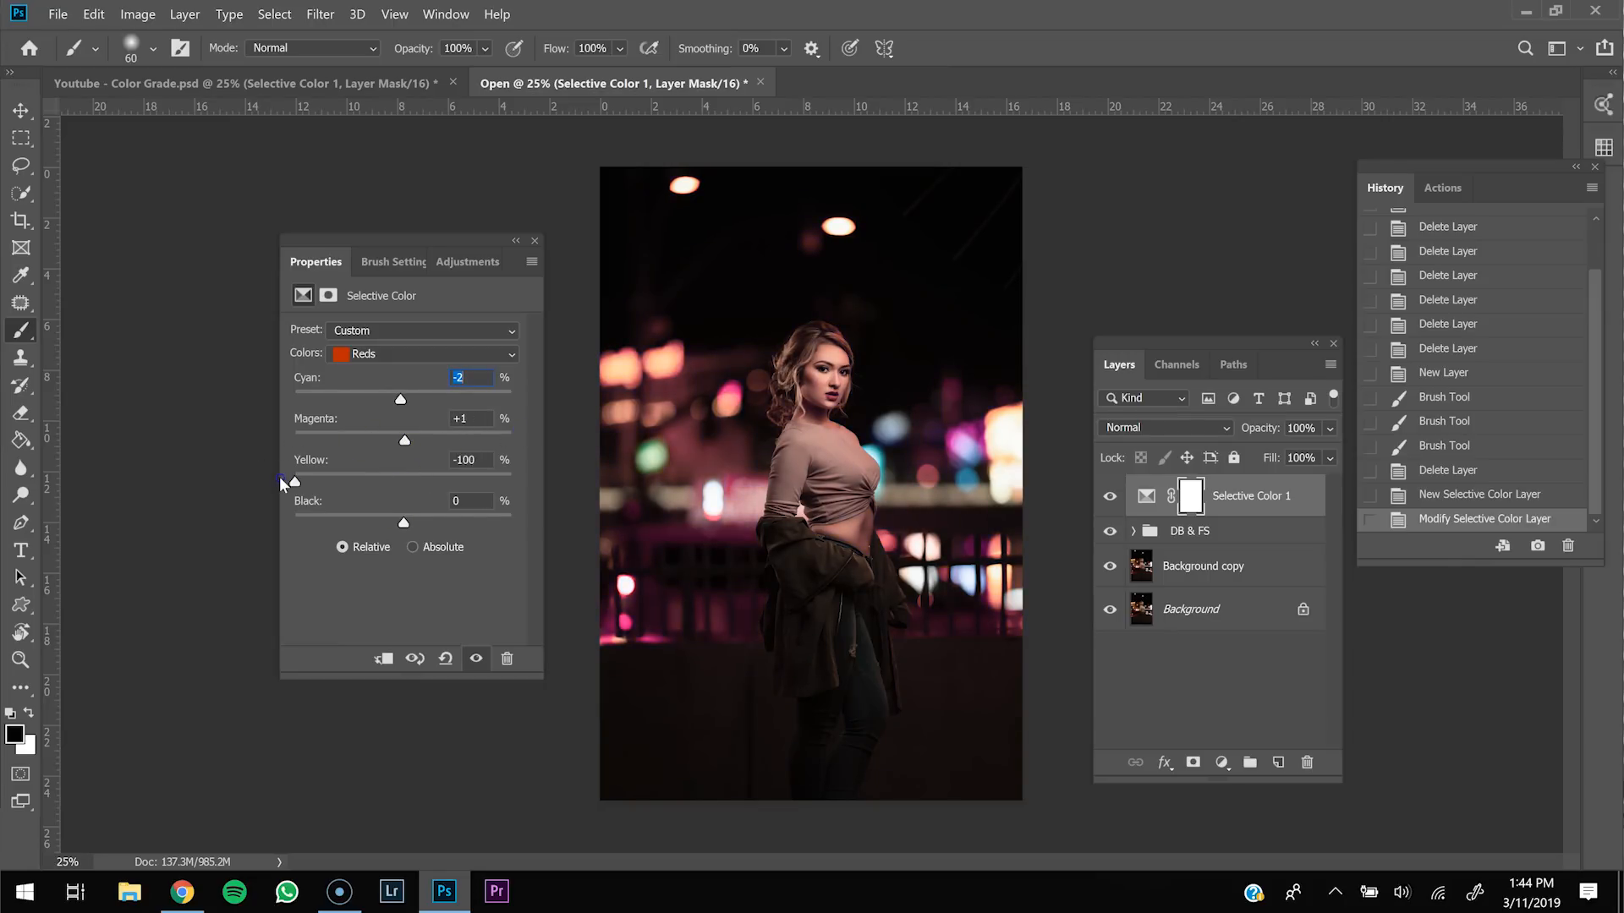
Step: Try Yellow +3 and Black +62 on the Reds, and delete the Selective Color layer
drag(280, 479, 404, 482)
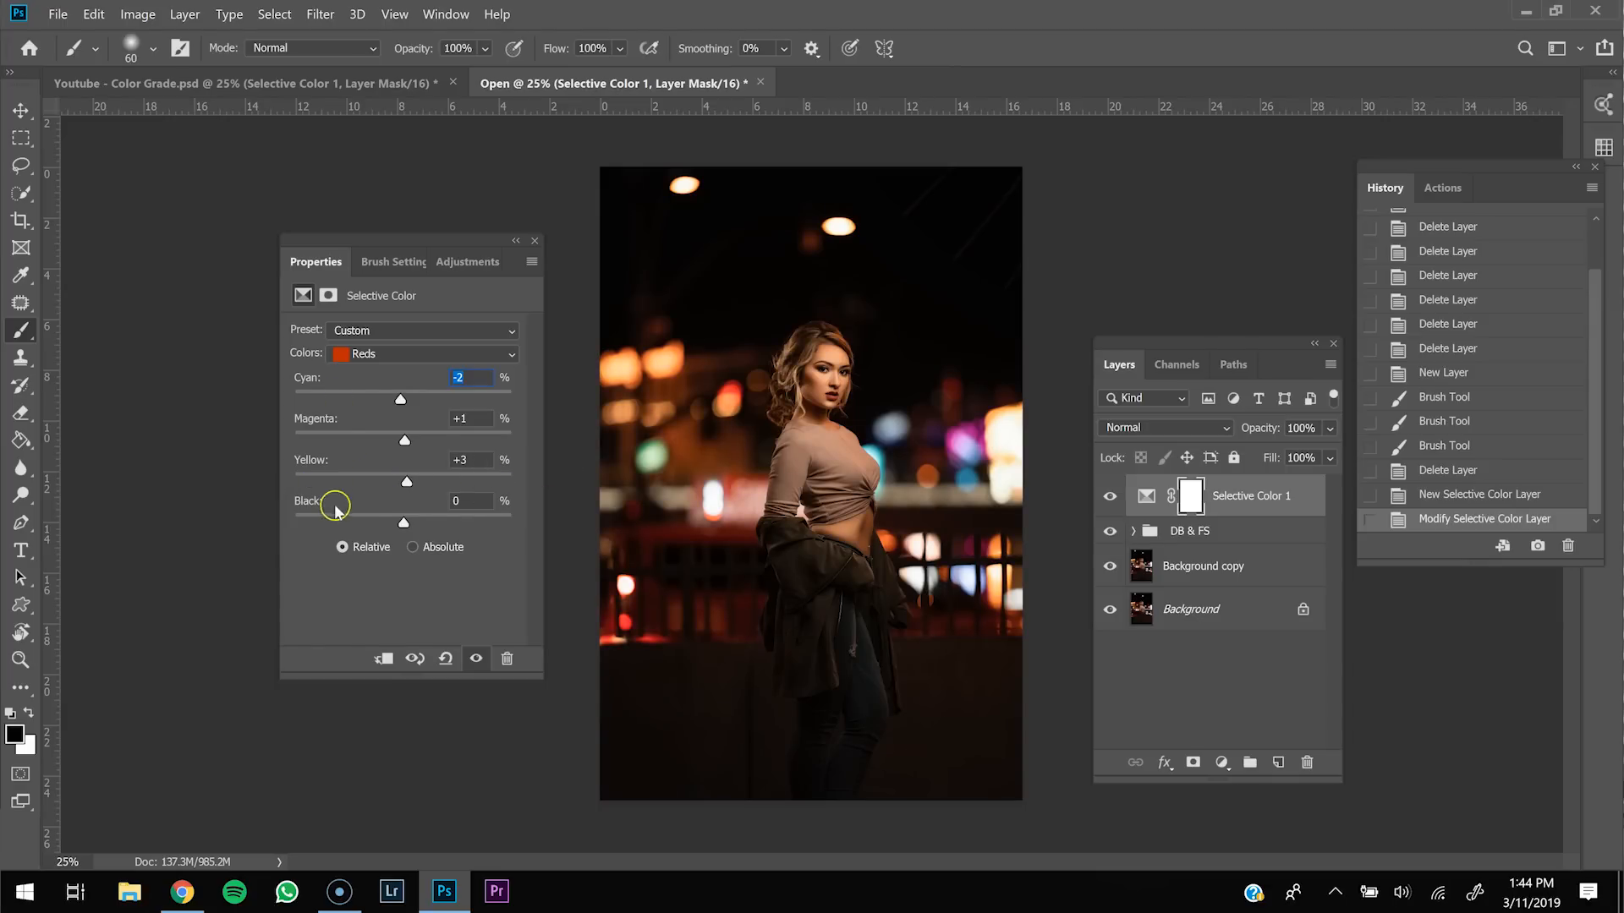
drag(403, 524, 471, 524)
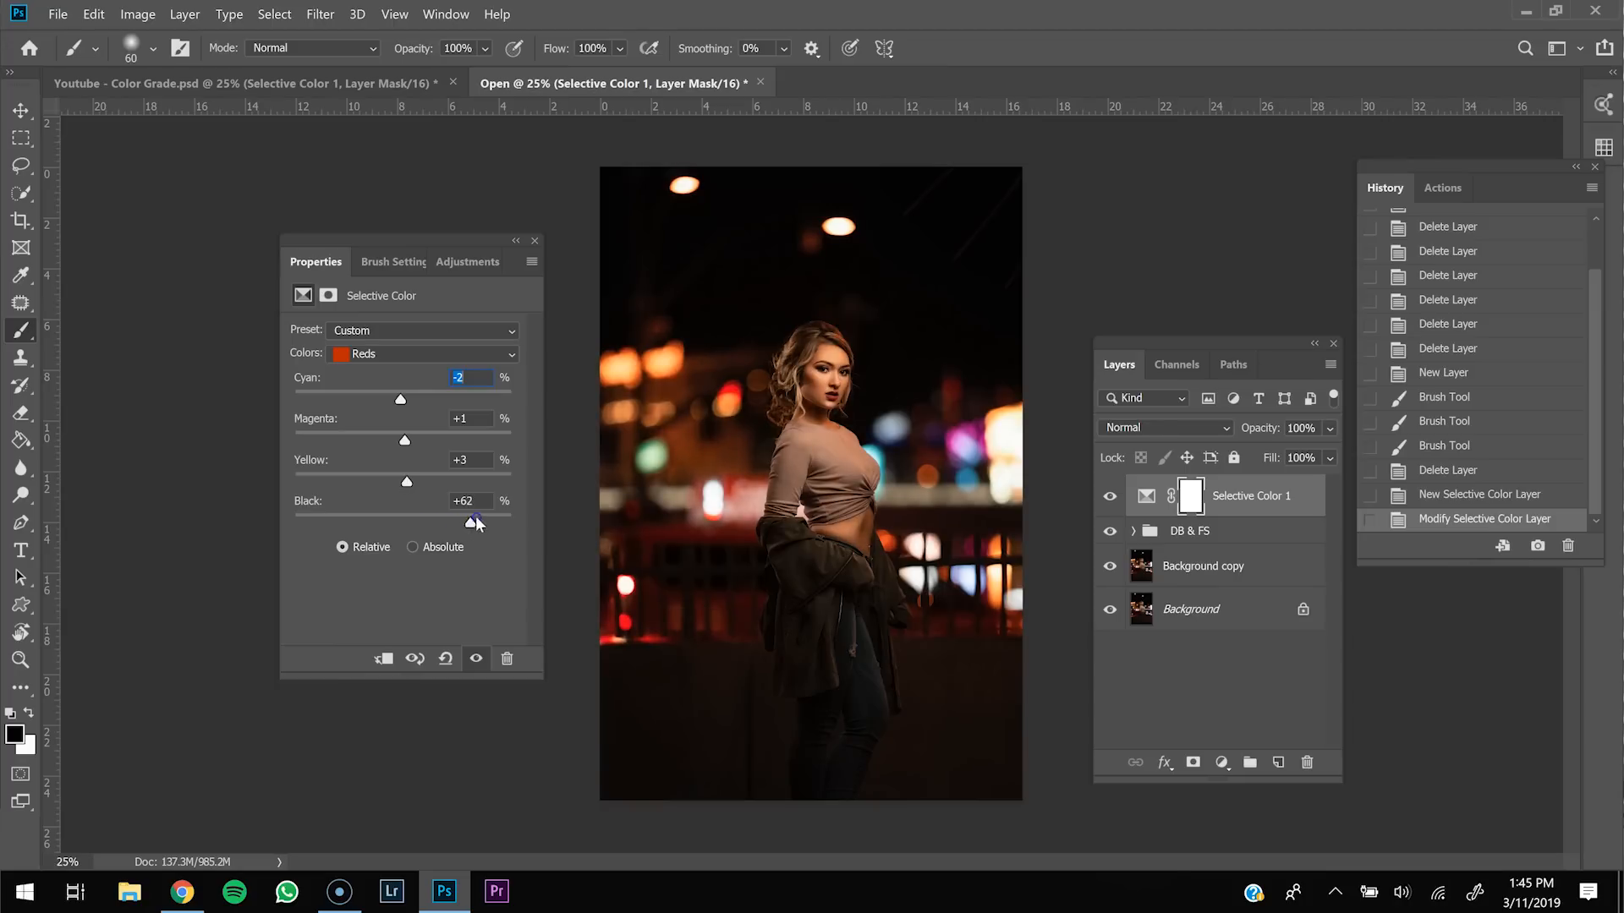
drag(1307, 506, 1307, 762)
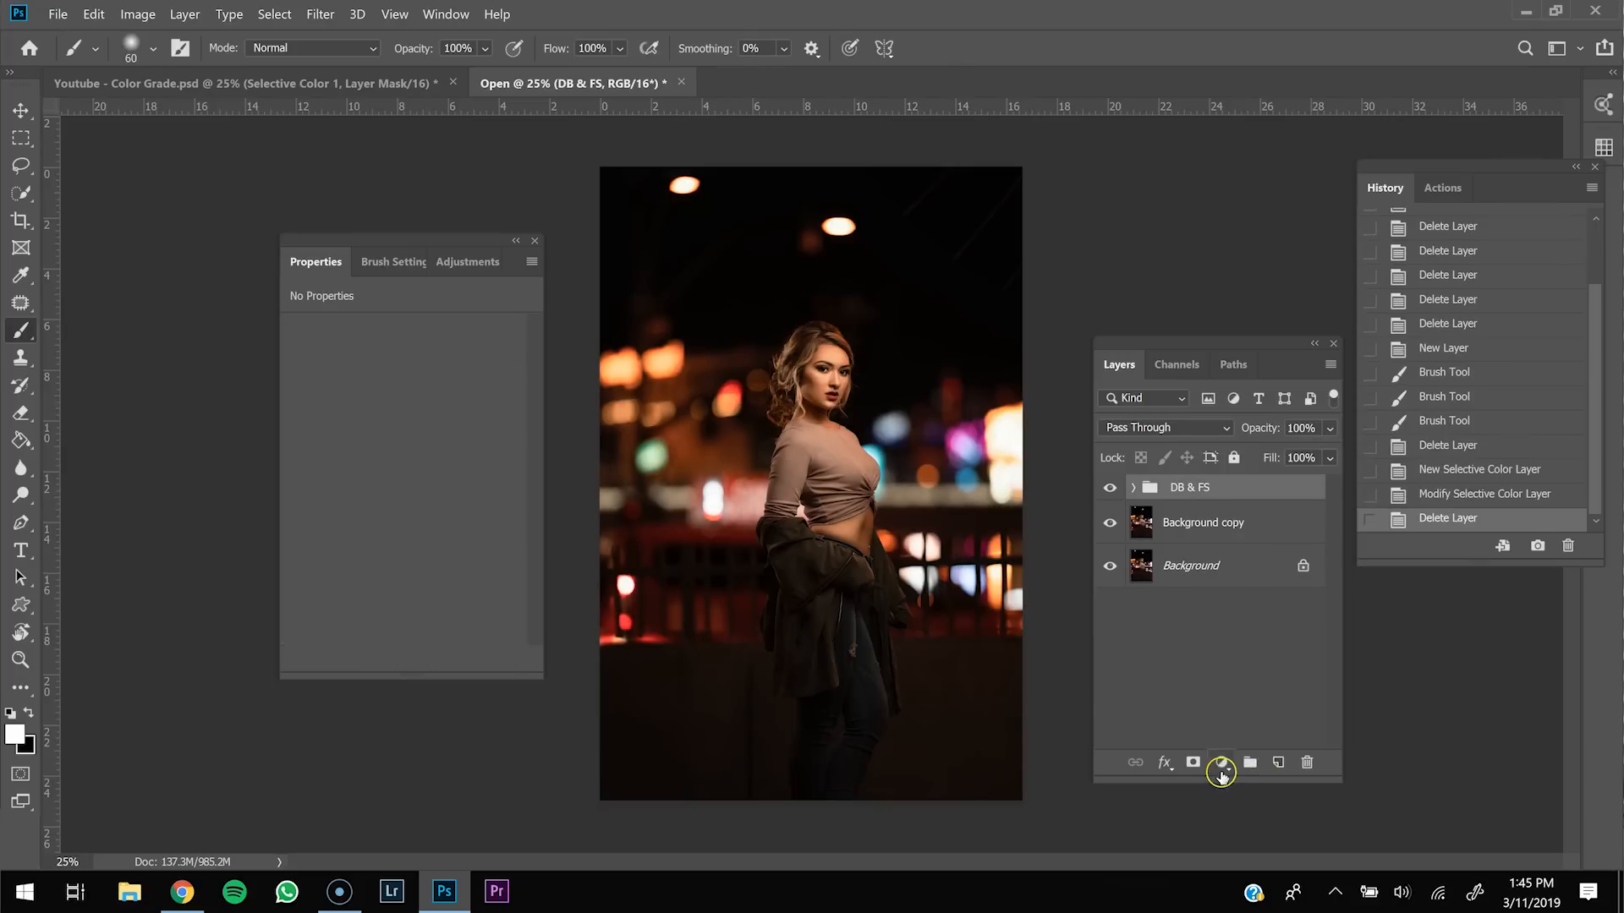
Step: Add a new Selective Color layer and set its Reds to Cyan -58, Magenta +3, Yellow +1 and Black +6
click(1222, 762)
click(1283, 763)
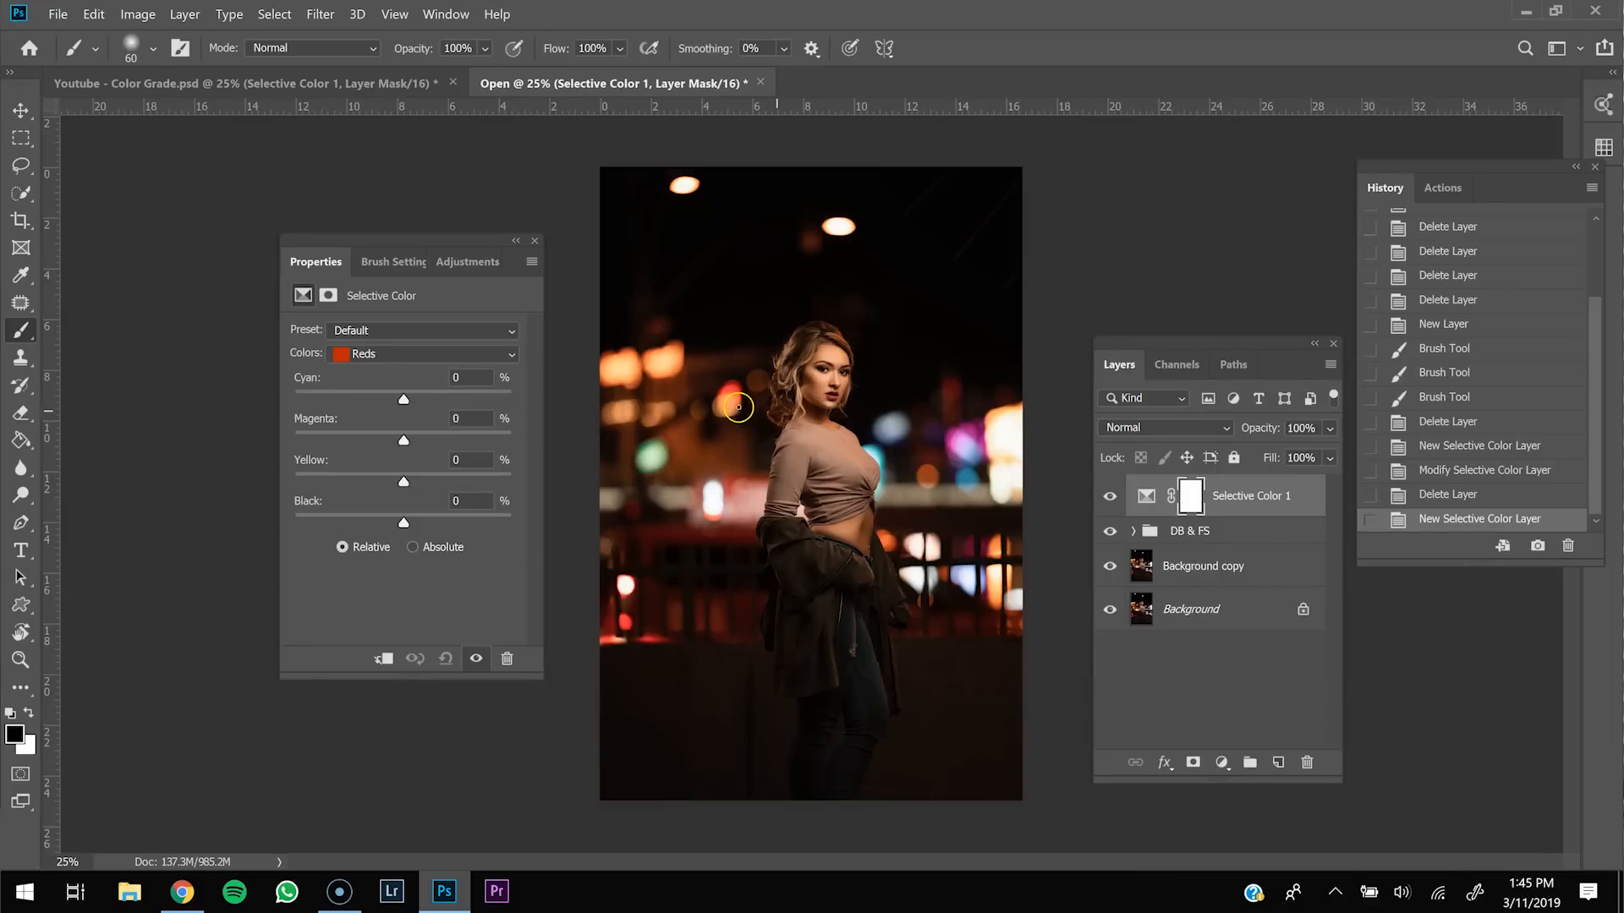
text(-58)
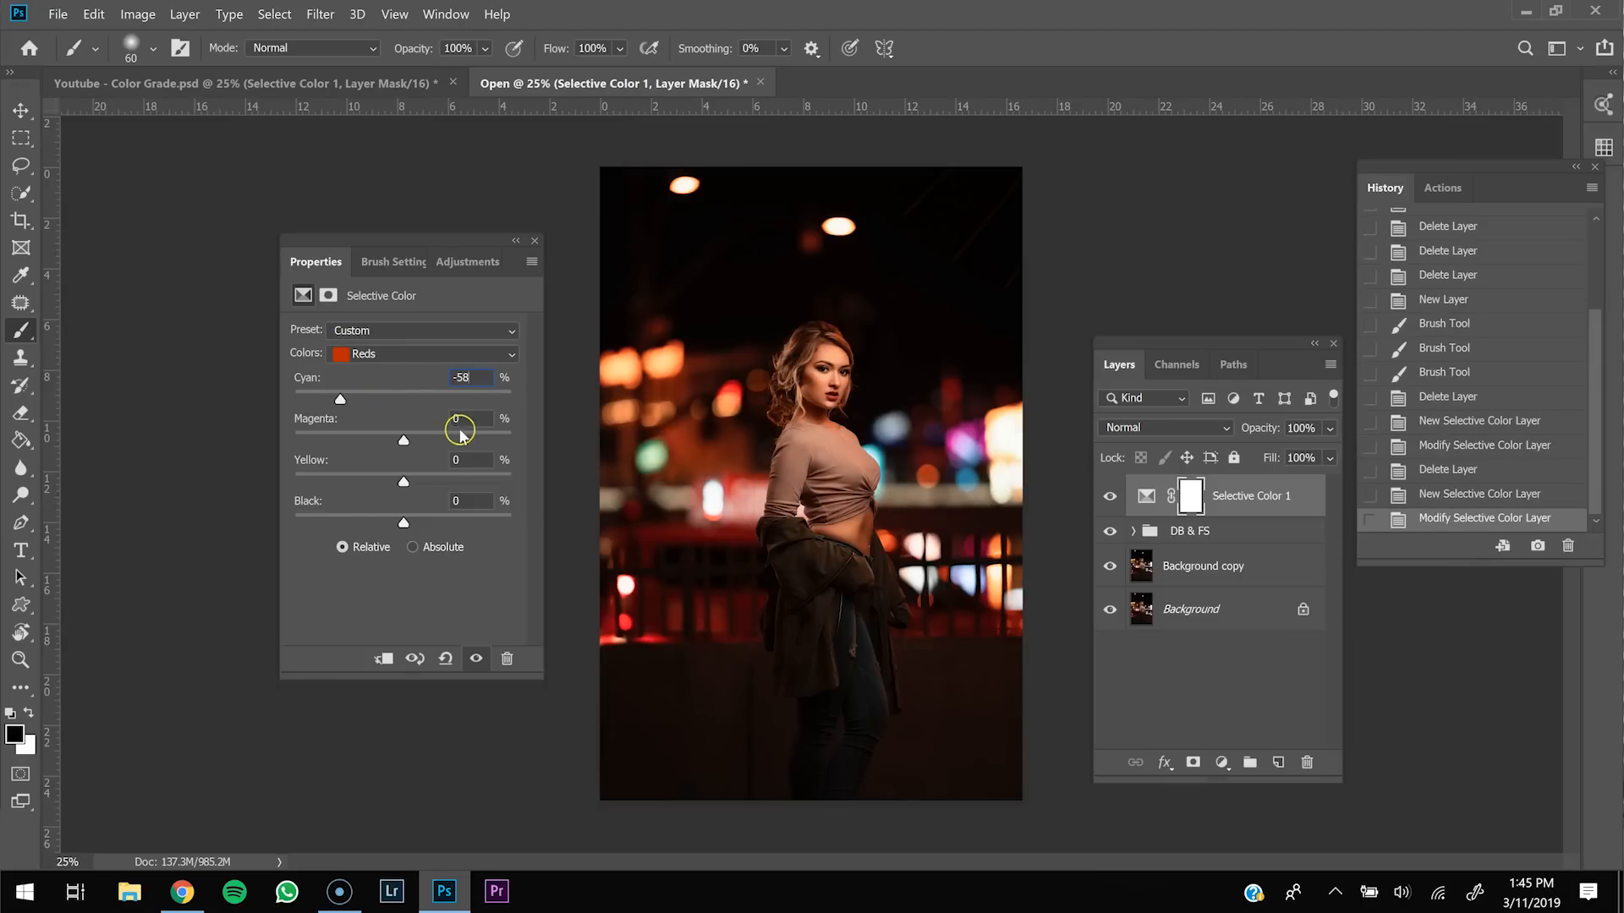
key(Tab)
text(3)
key(Tab)
text(1)
click(482, 501)
text(6)
Step: Toggle the visibility of the Selective Color 1 layer to compare the photo with and without the adjustment
click(1109, 505)
click(1109, 506)
click(1109, 506)
click(1109, 506)
click(1109, 505)
drag(841, 355, 843, 350)
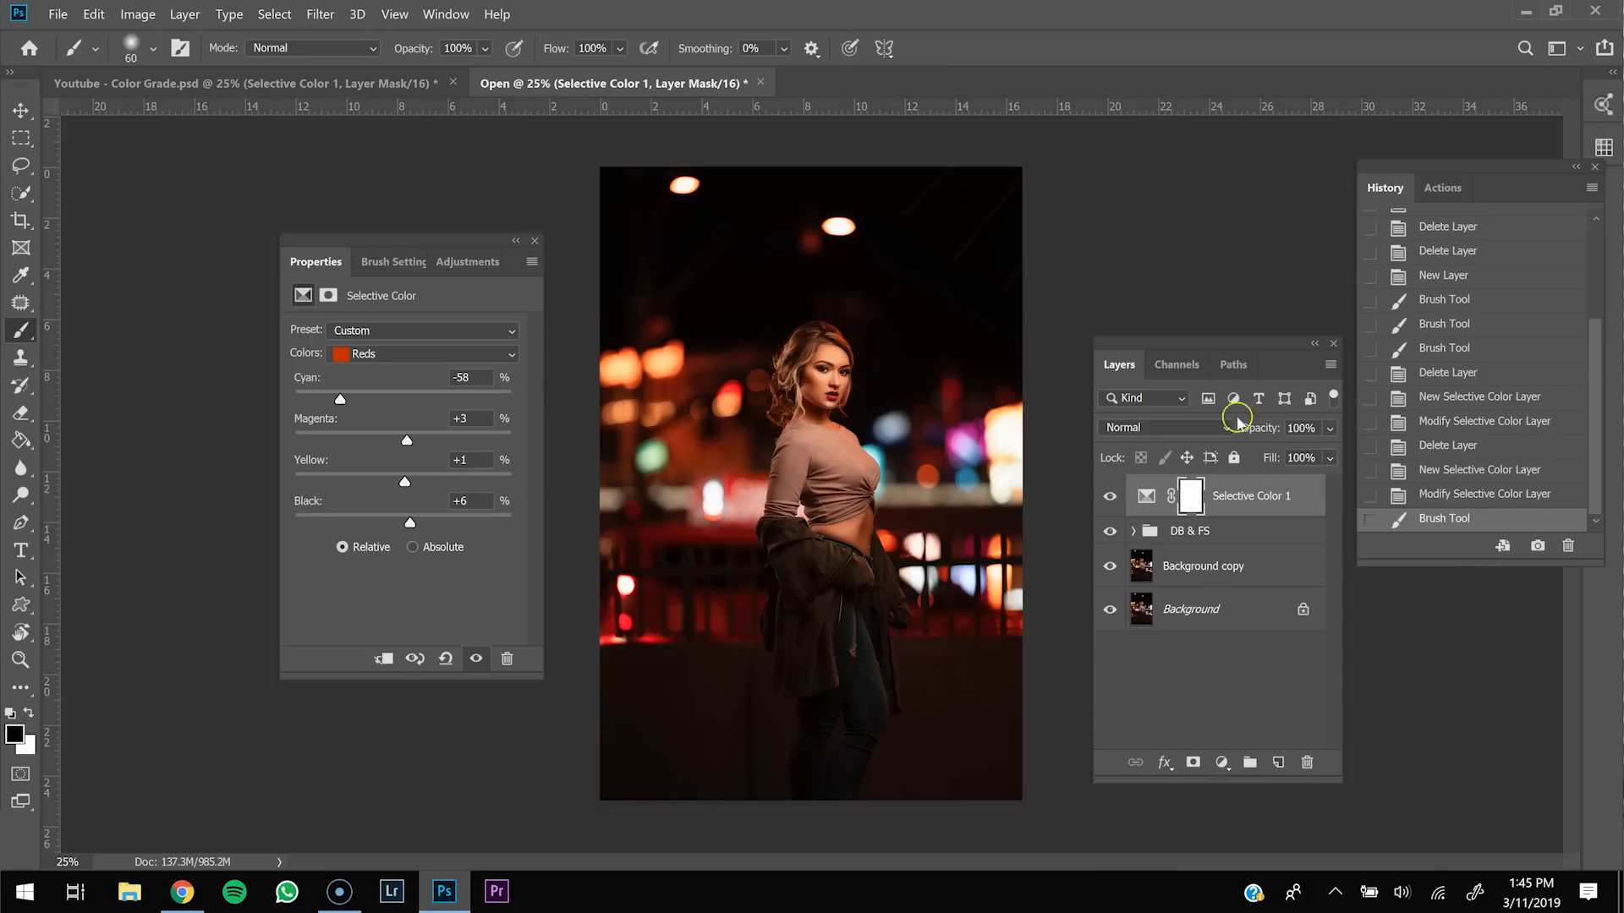
click(1482, 495)
click(21, 659)
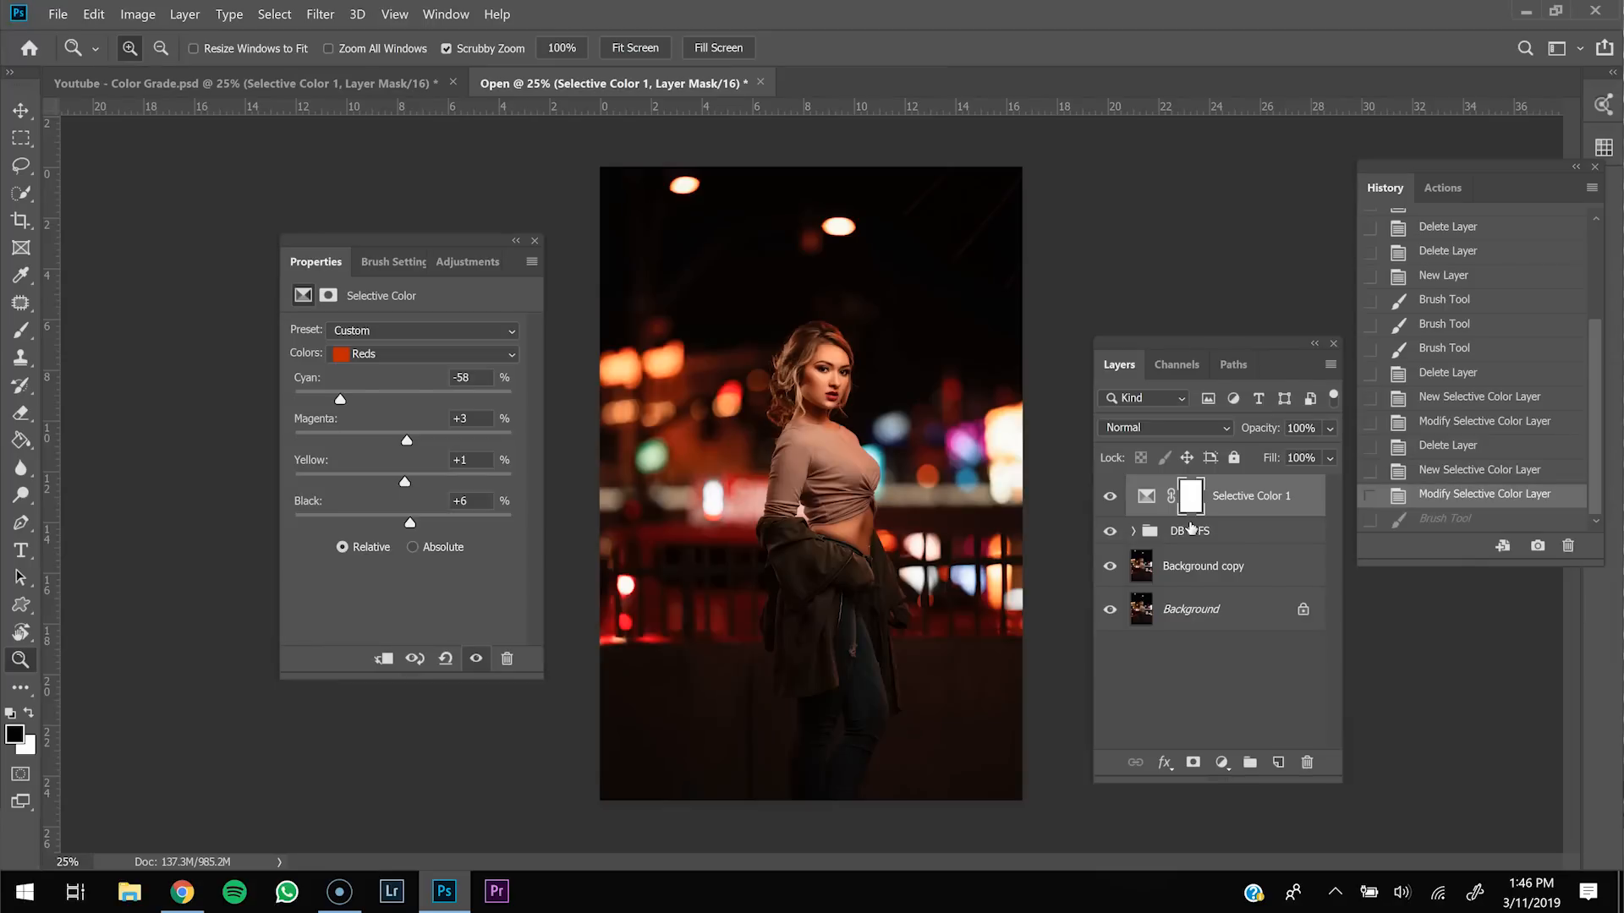
Step: Paint black over the woman on the Selective Color 1 layer mask with an enlarged brush
click(19, 339)
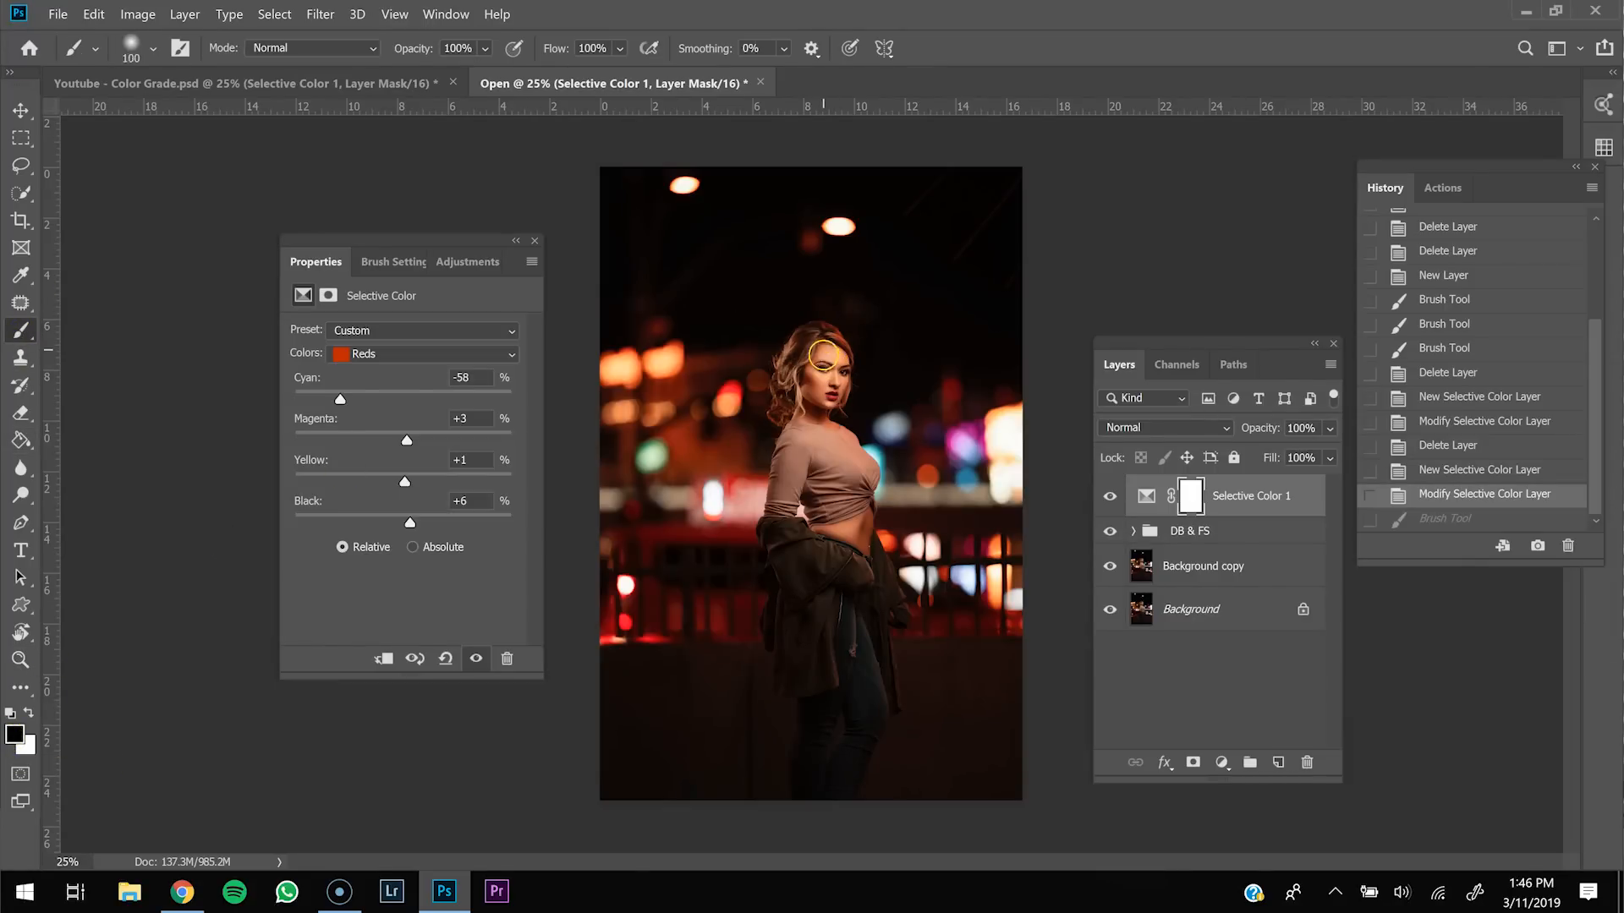
key(bracketright)
key(bracketright)
key(bracketright)
click(848, 640)
key(ctrl+shift+z)
Step: Mask out the dark foreground along the bottom of the photo with a black brush enlarged to 1400
key(bracketright)
key(bracketright)
key(bracketright)
key(bracketright)
mouse_move(1026, 690)
mouse_down()
mouse_move(920, 692)
mouse_move(1033, 722)
mouse_move(790, 773)
mouse_move(795, 740)
mouse_move(668, 718)
mouse_up()
key(bracketright)
key(bracketright)
key(bracketright)
key(bracketright)
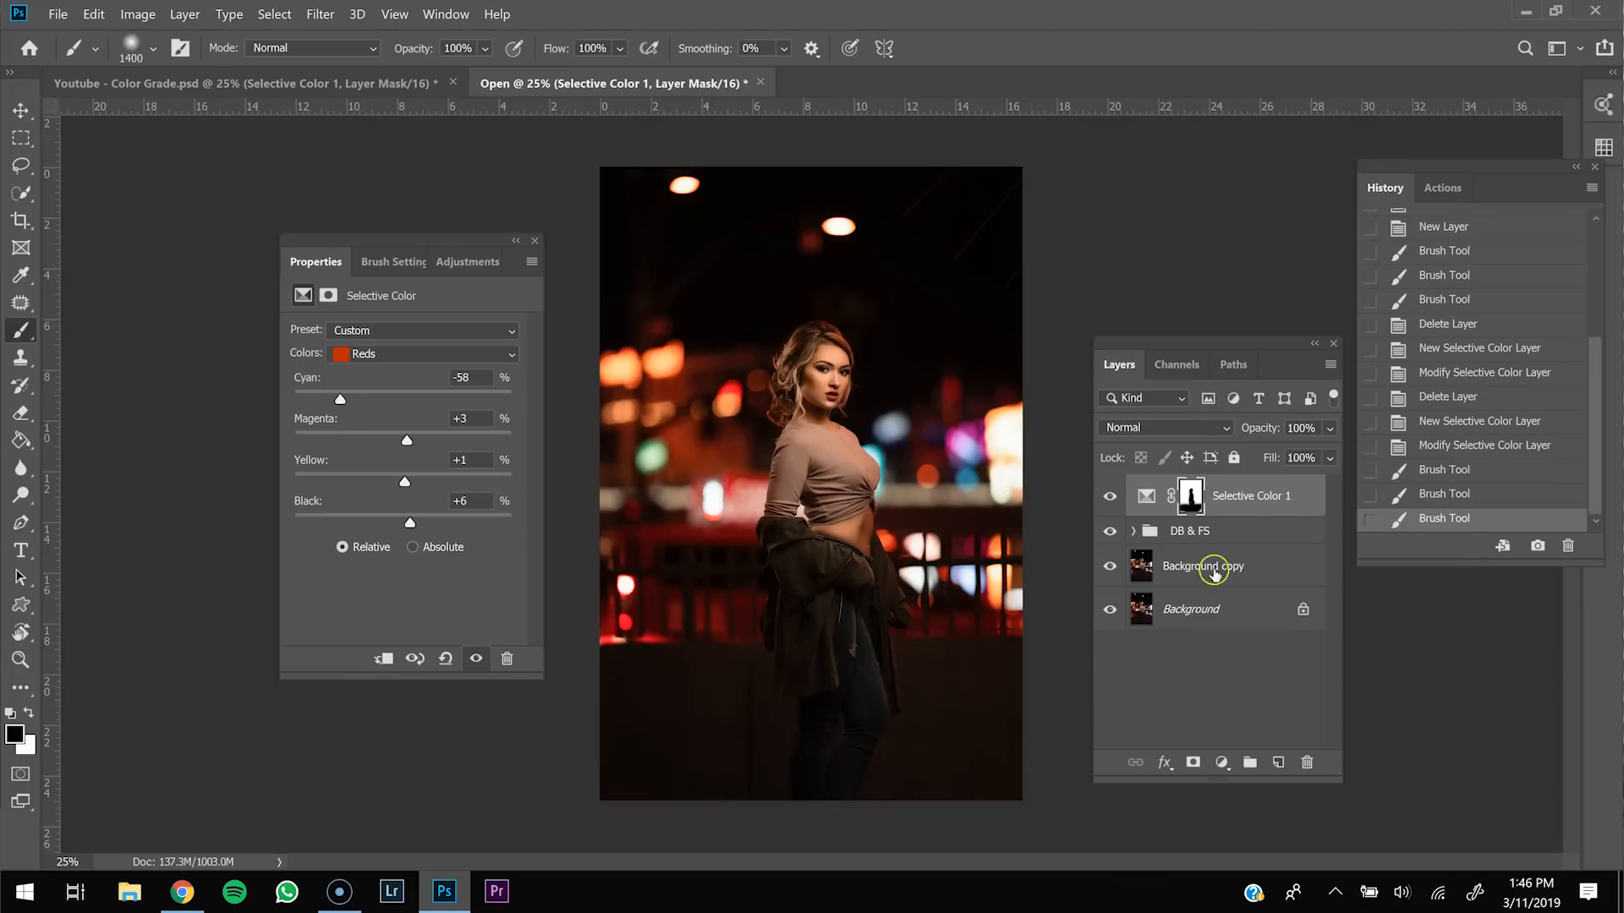
click(1058, 737)
click(1058, 737)
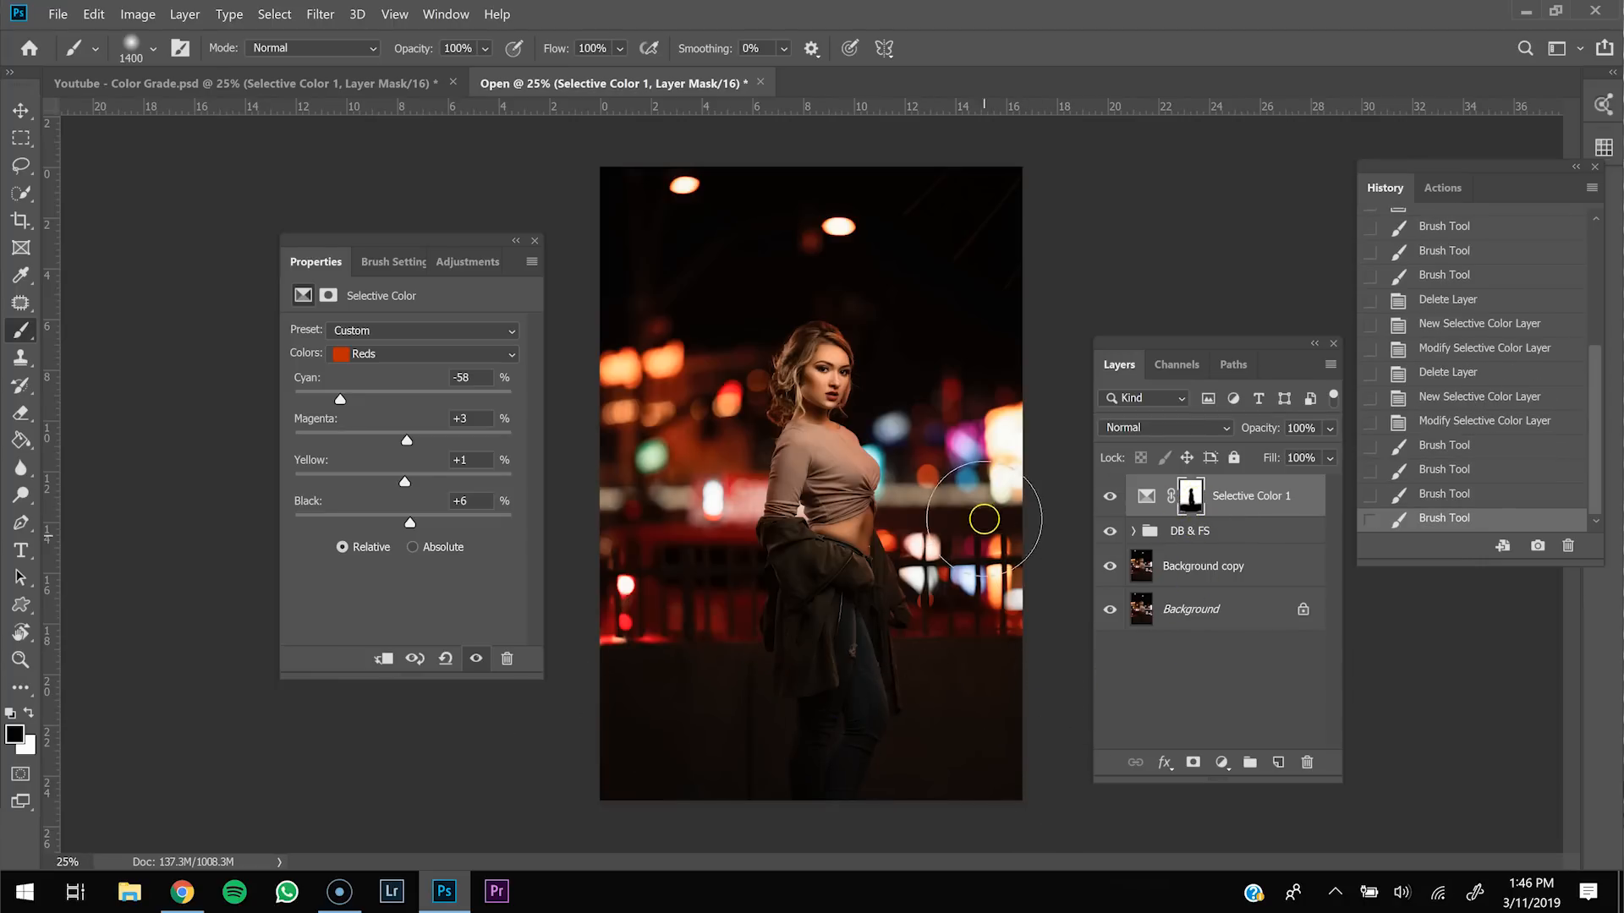
Step: Show the mask overlay and touch up the mask at the woman's waist in white with a smaller brush
key(backslash)
key(x)
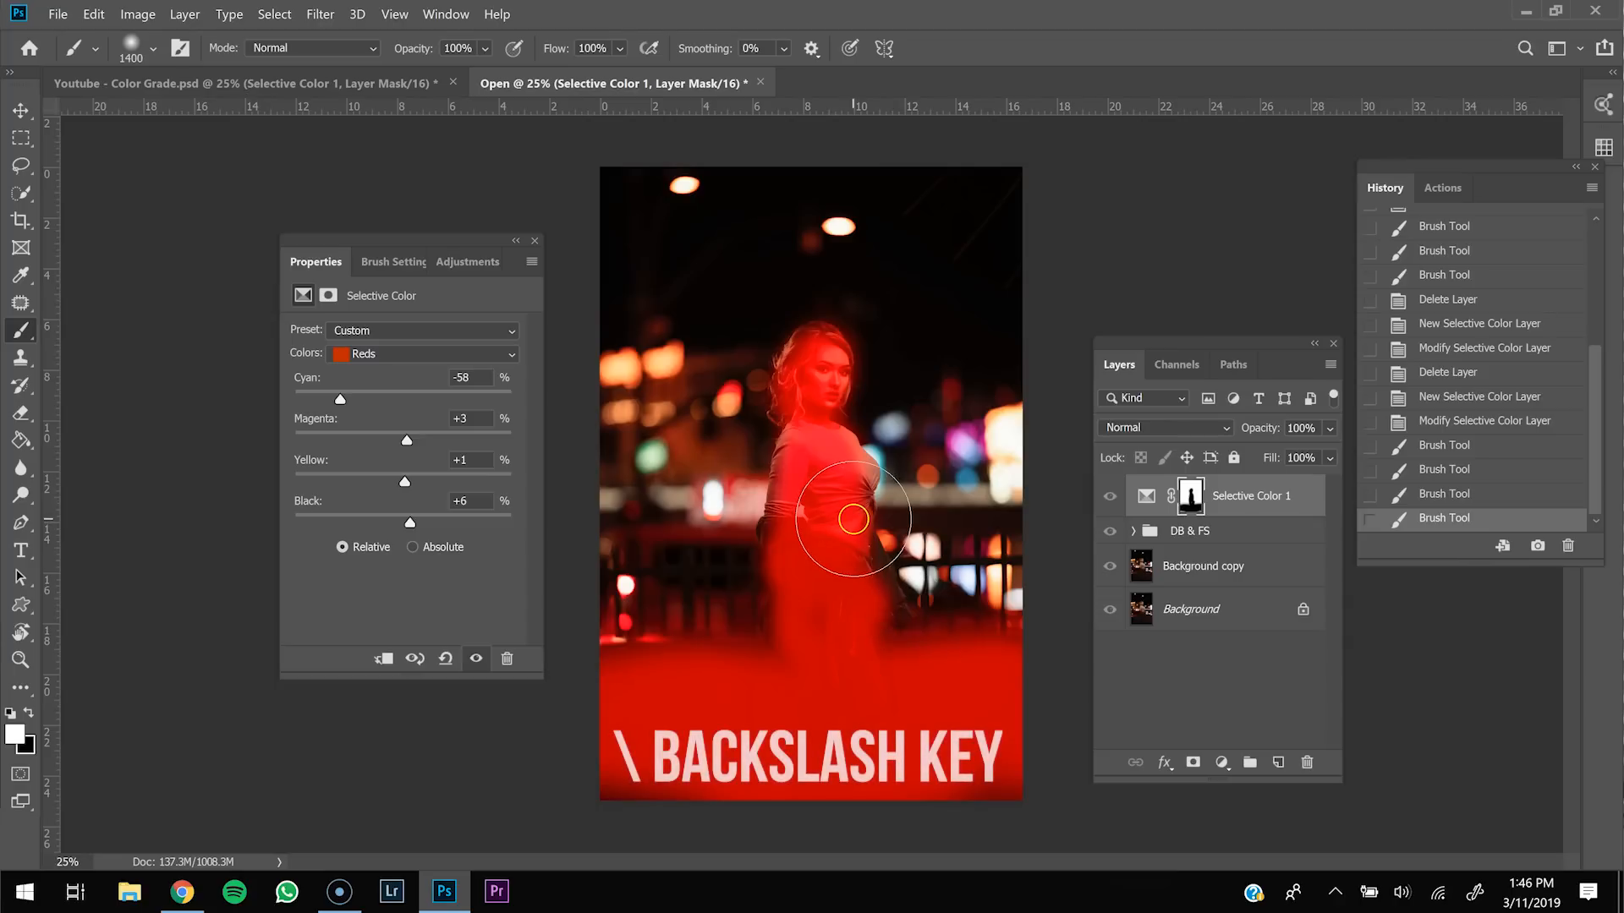
key(bracketleft)
key(bracketleft)
key(bracketleft)
key(bracketleft)
key(bracketleft)
key(bracketleft)
key(bracketleft)
key(bracketleft)
click(854, 484)
Step: Mask out the woman's torso, her jacket and the photo's lower-right corner in black at brush size 500, and hide the mask overlay
key(bracketleft)
key(x)
mouse_move(846, 457)
mouse_down()
mouse_move(807, 429)
mouse_move(786, 473)
mouse_move(785, 542)
mouse_move(839, 625)
mouse_move(863, 567)
mouse_move(885, 616)
mouse_up()
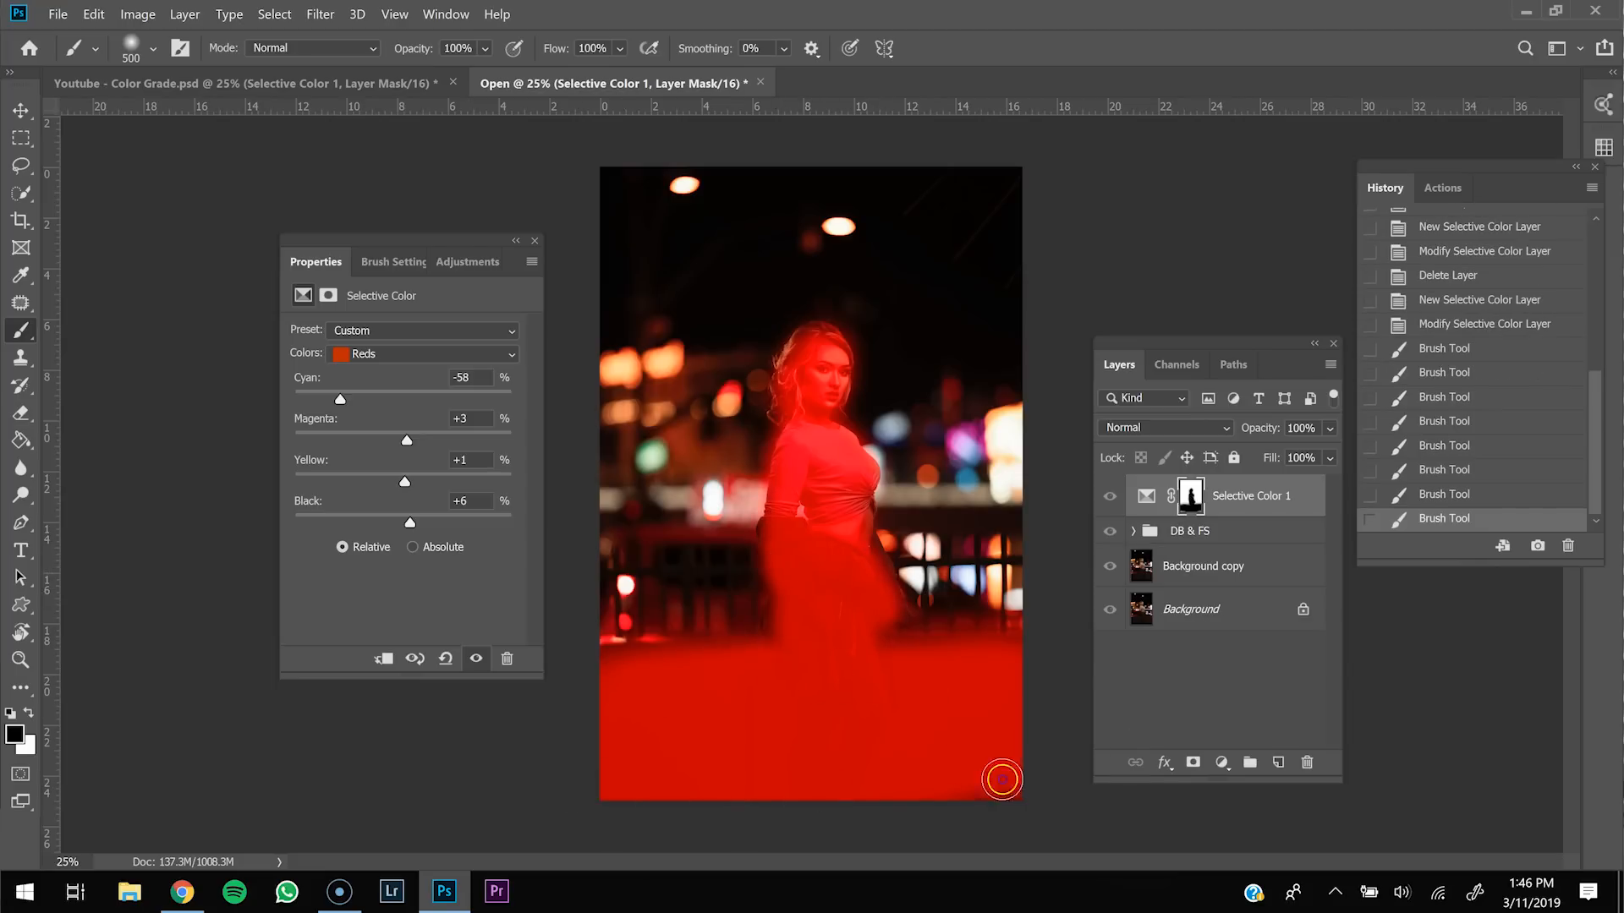
drag(1015, 783, 974, 767)
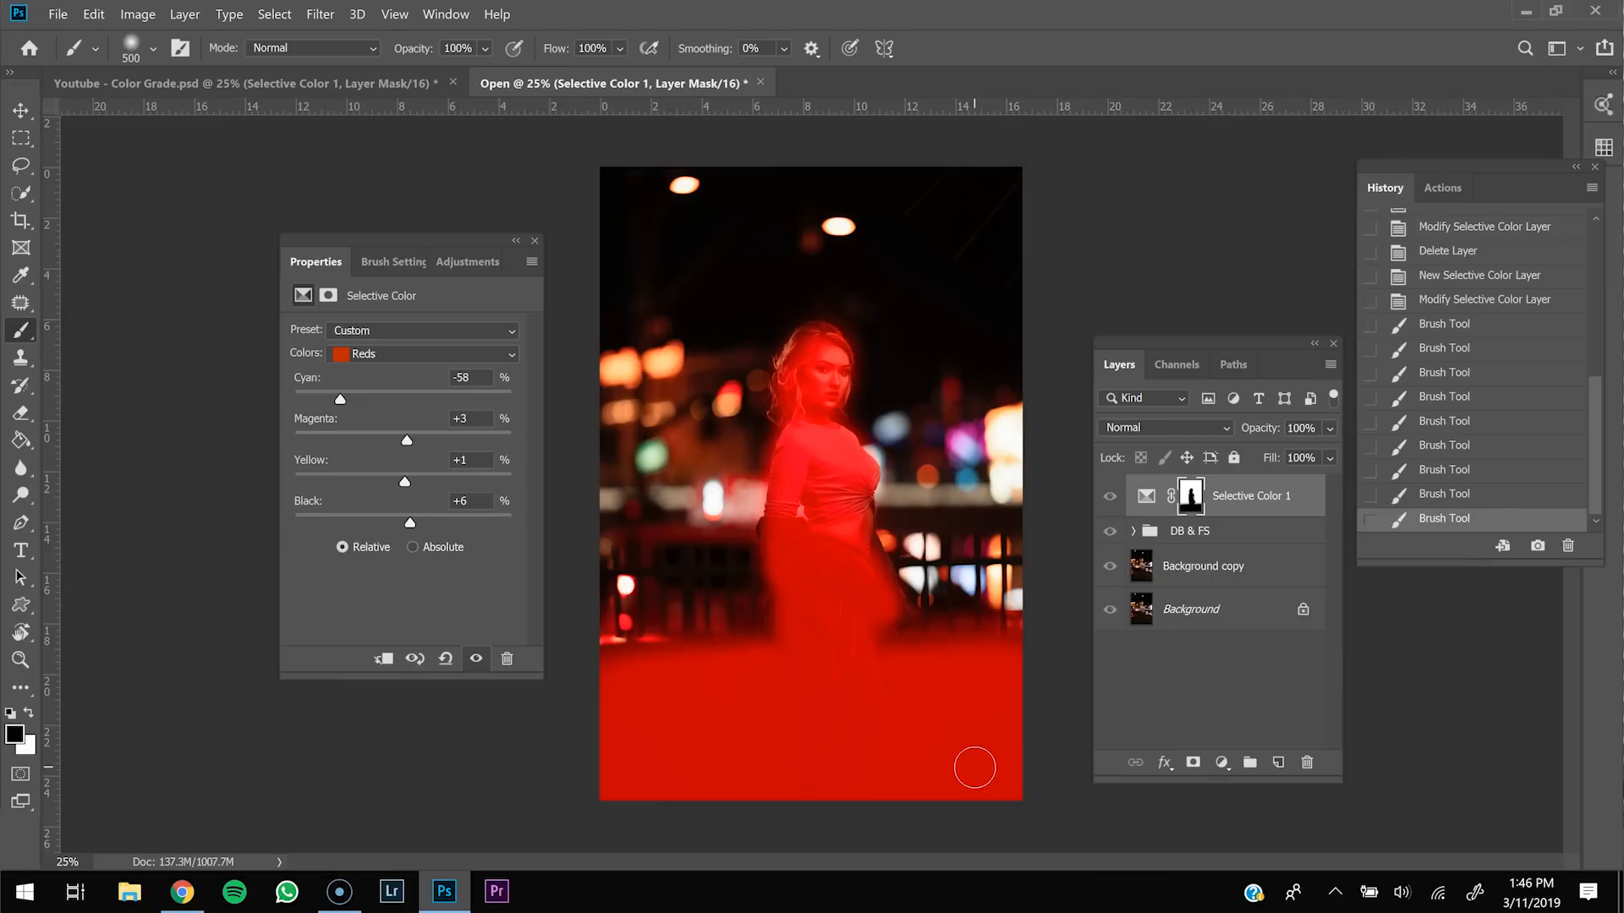
key(backslash)
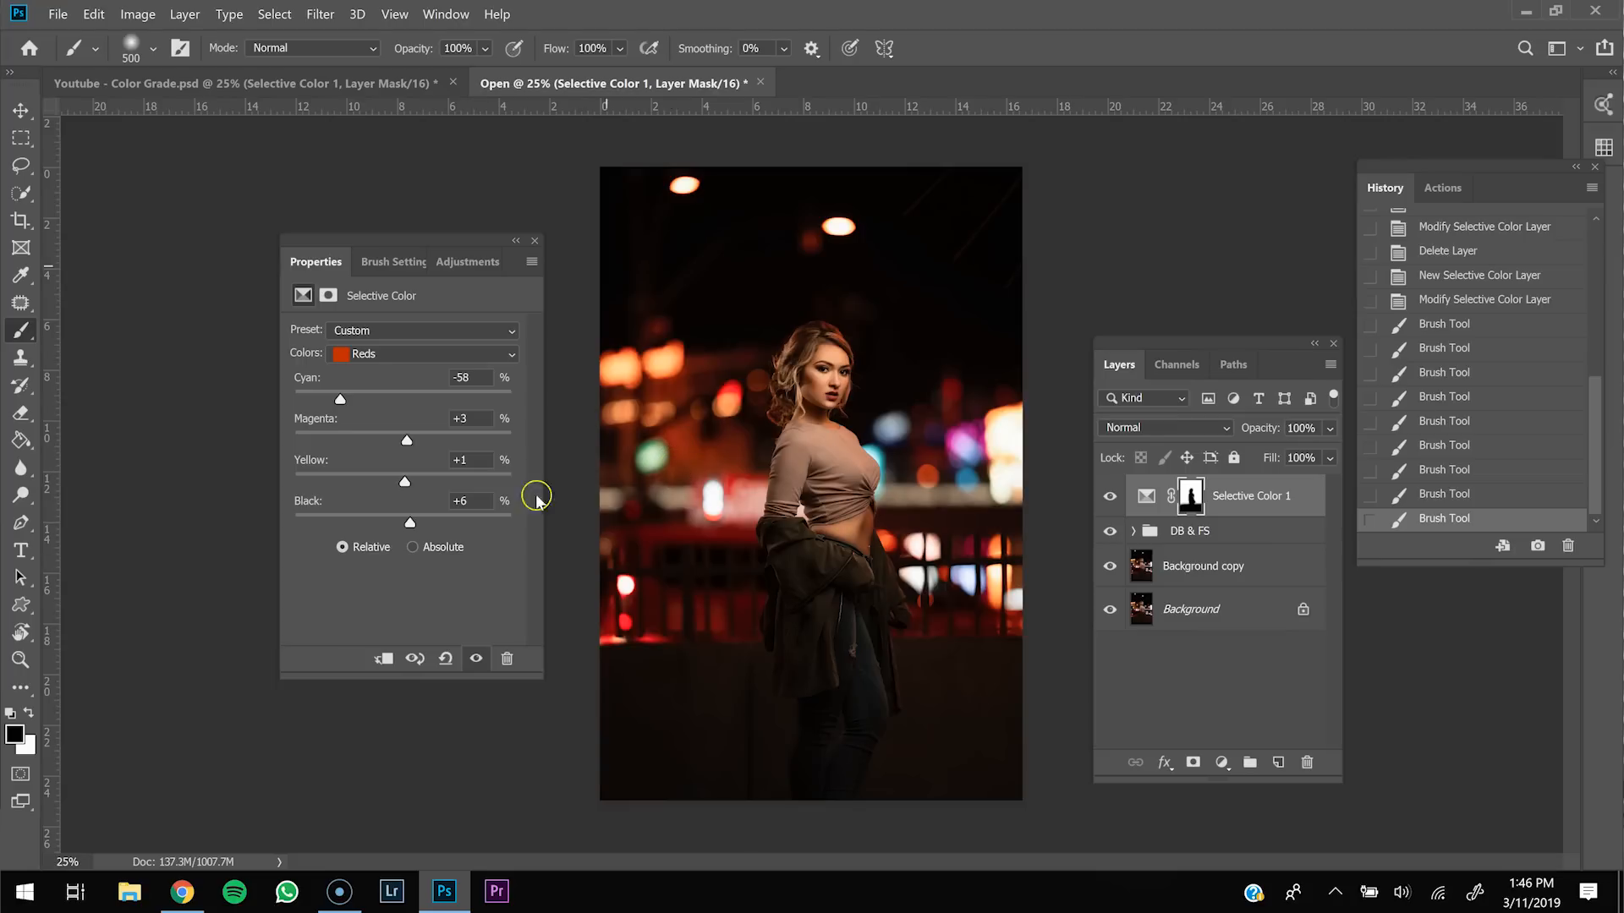
Step: Add a second Selective Color adjustment layer and set the Cyan of its Yellows to -100%
click(1221, 762)
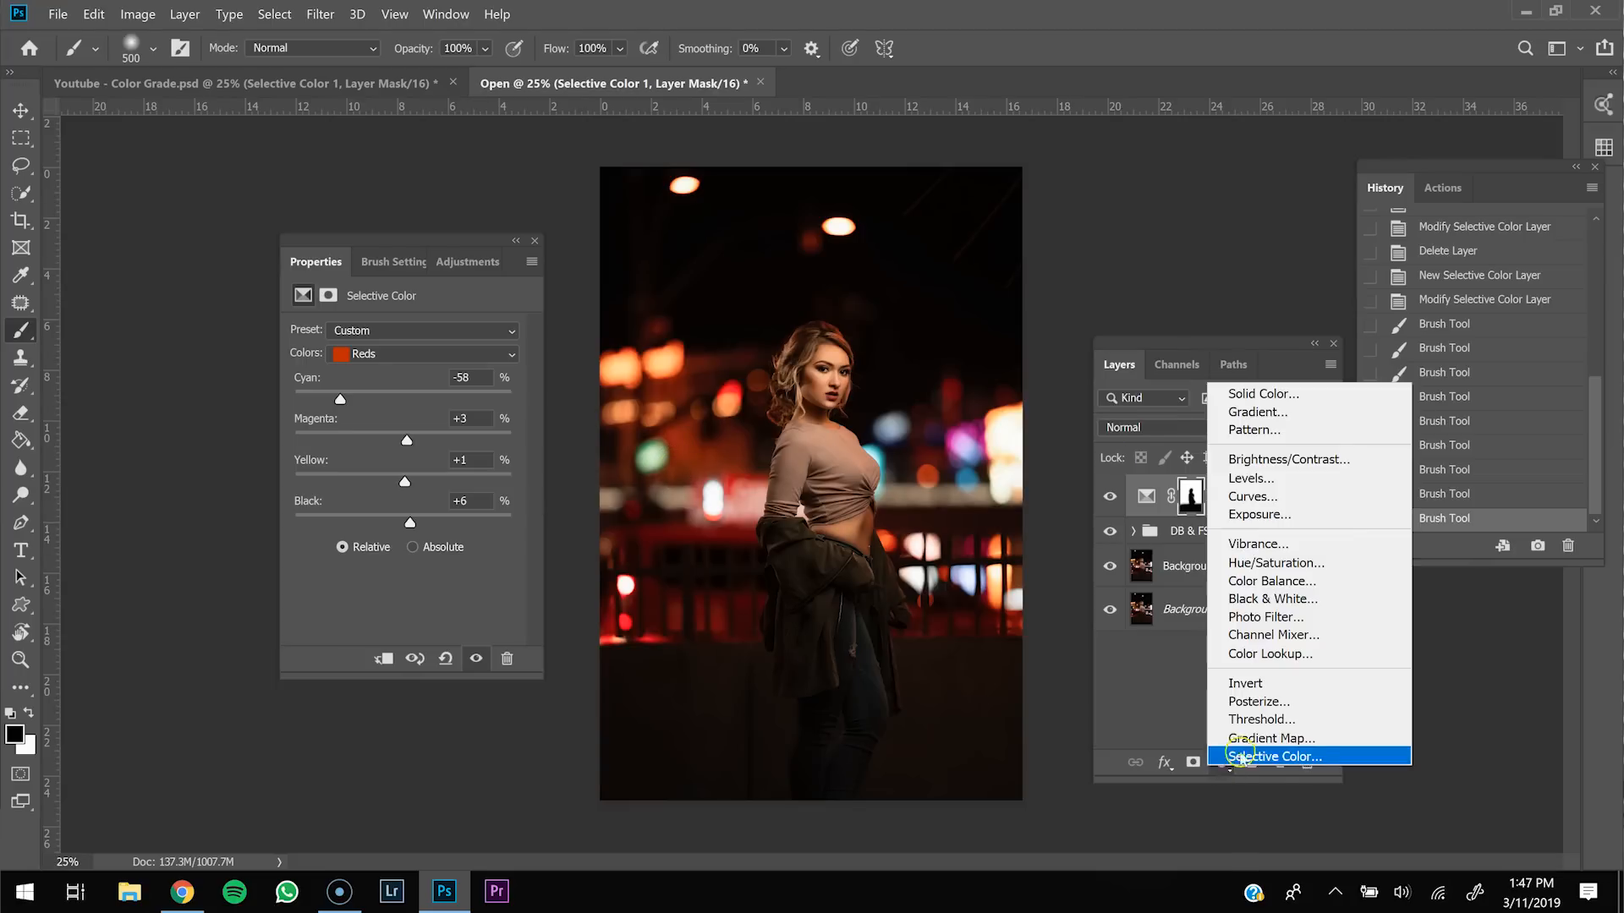
click(1300, 758)
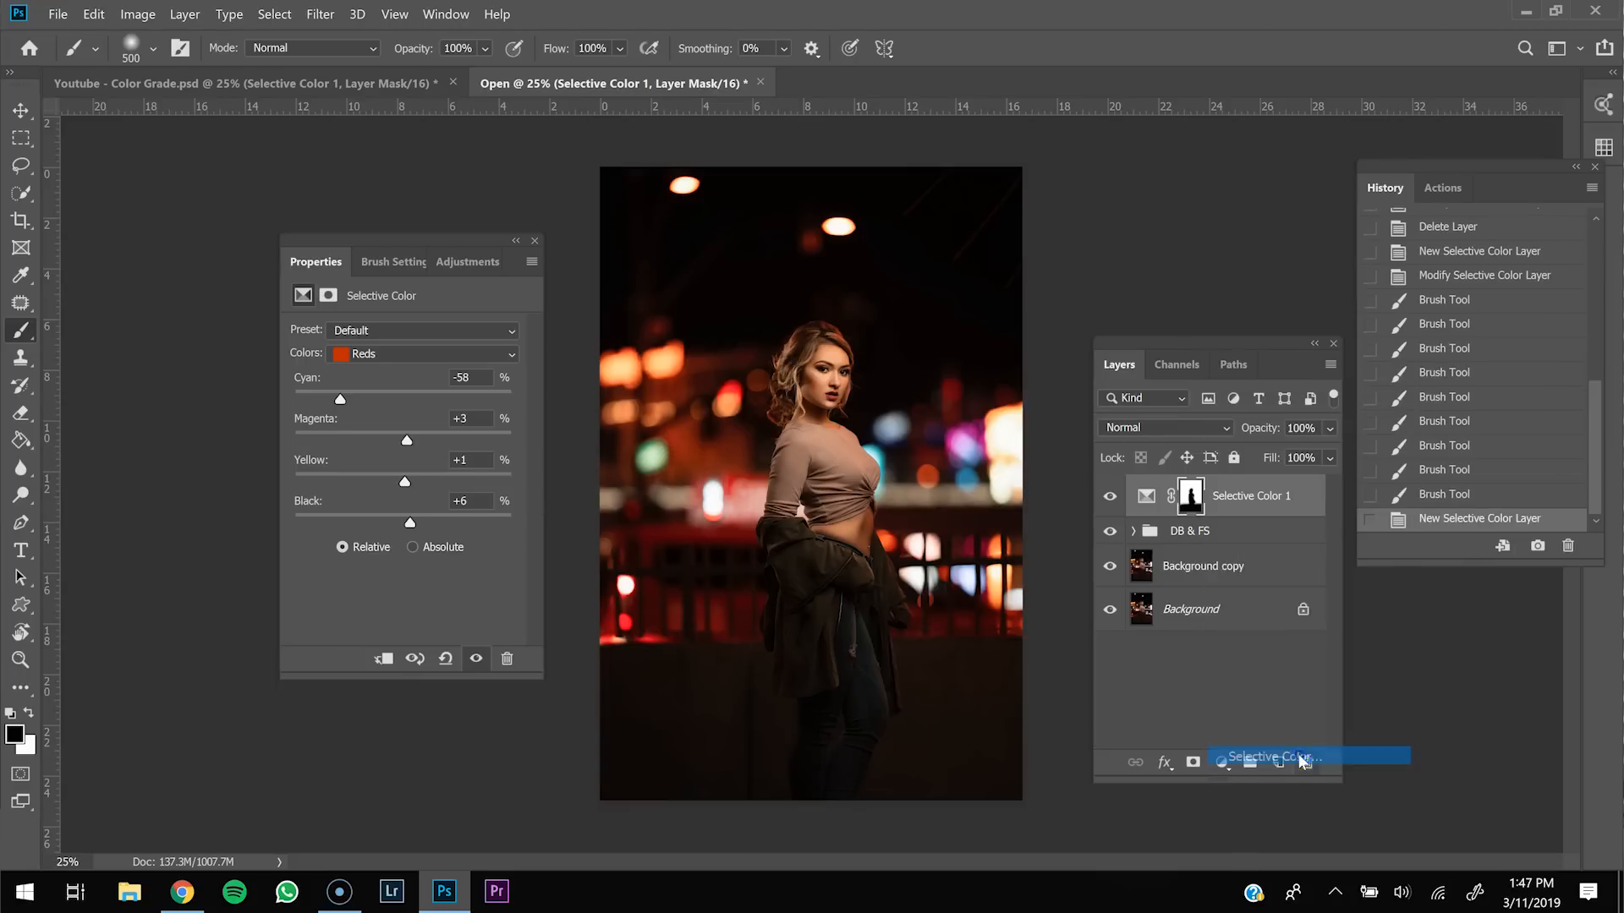
click(418, 354)
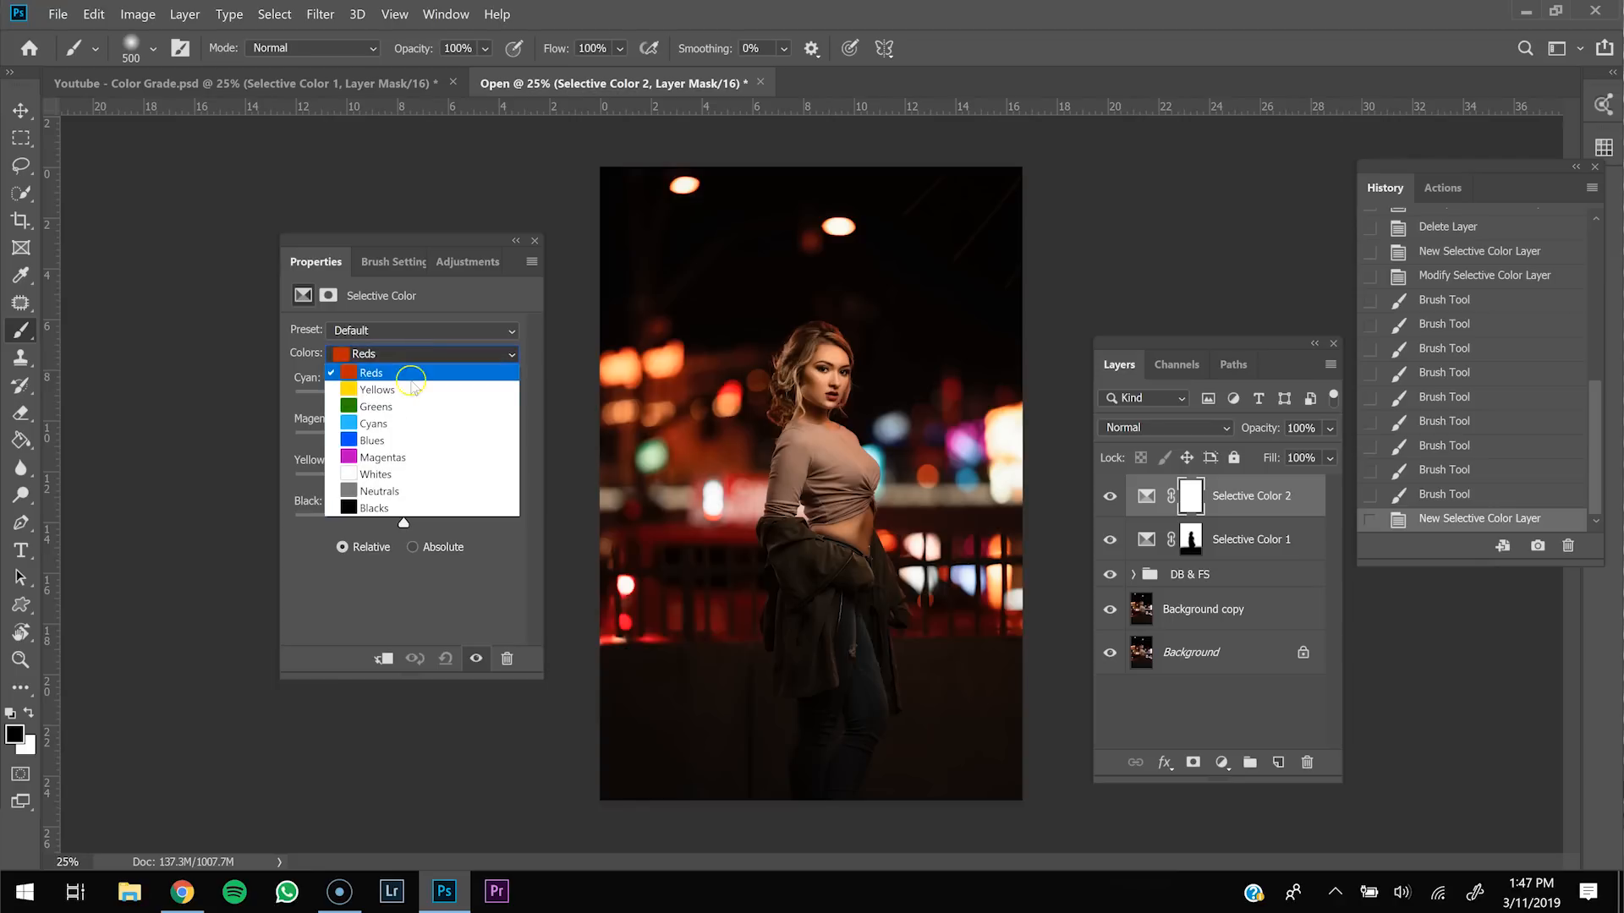
click(411, 391)
drag(403, 399, 290, 404)
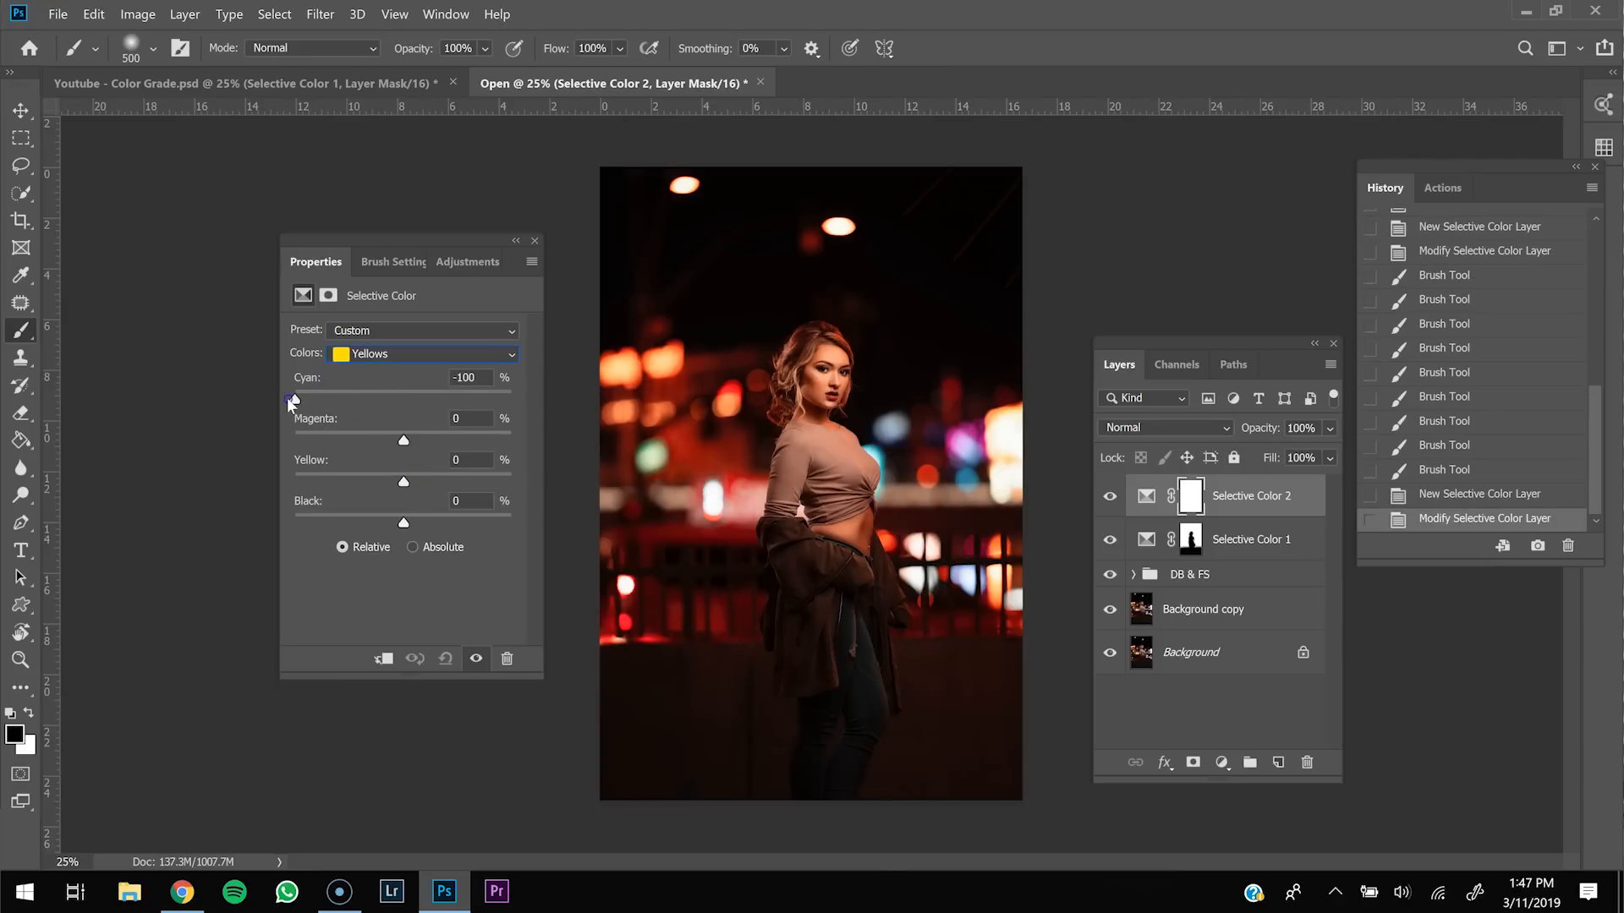
Step: Copy the Selective Color 1 mask onto the Selective Color 2 layer, replacing its existing mask
click(1229, 501)
click(1192, 540)
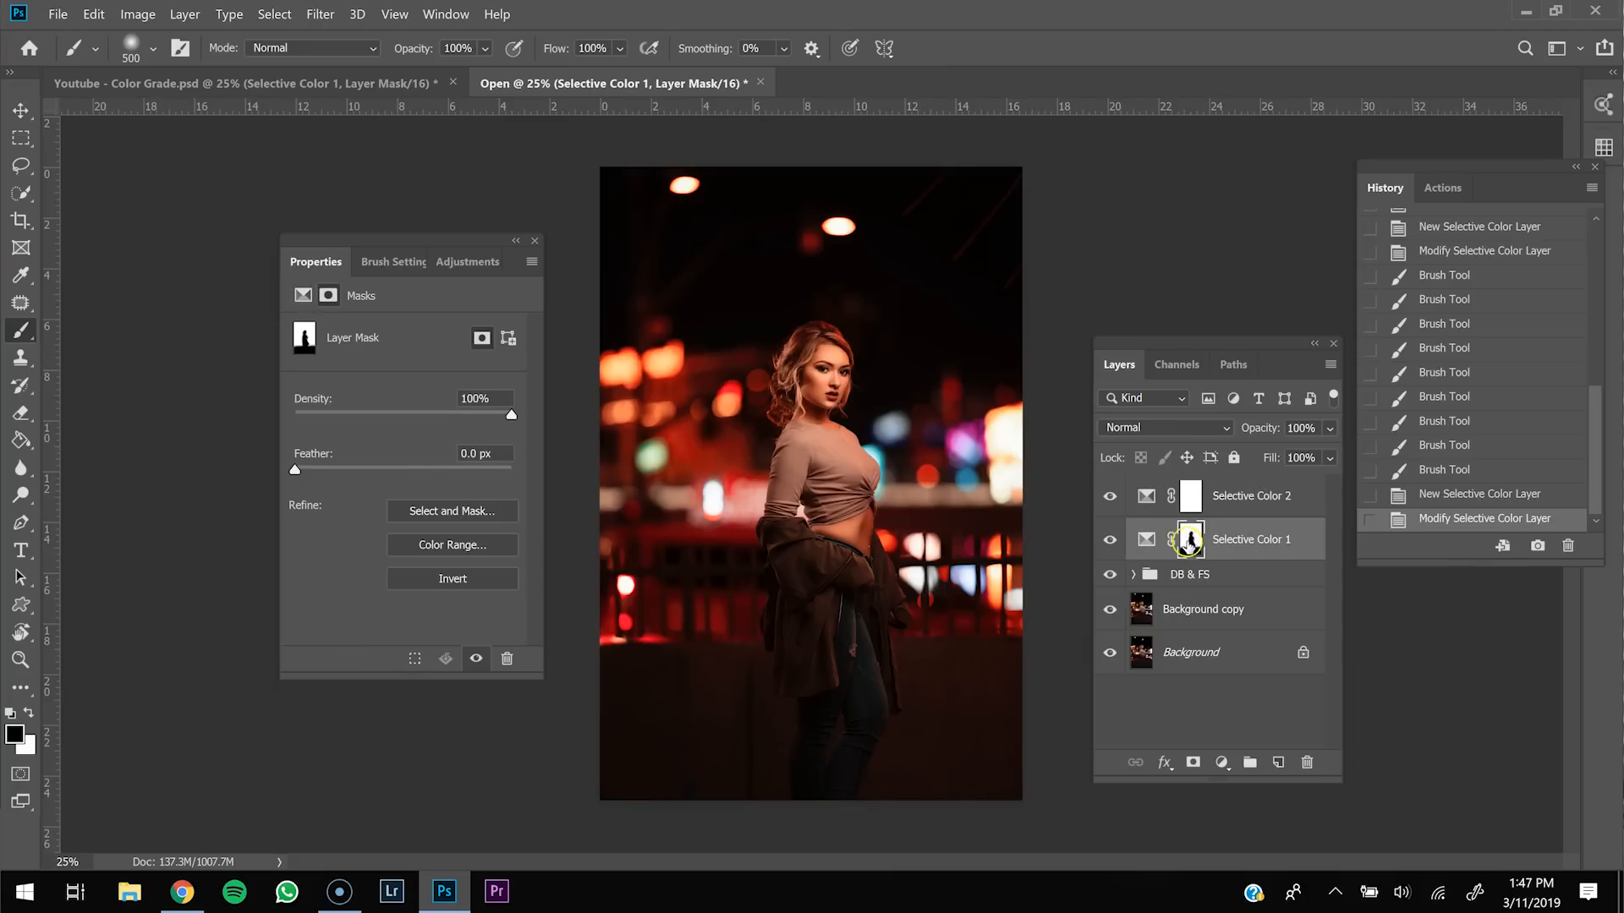
drag(1192, 546, 1194, 501)
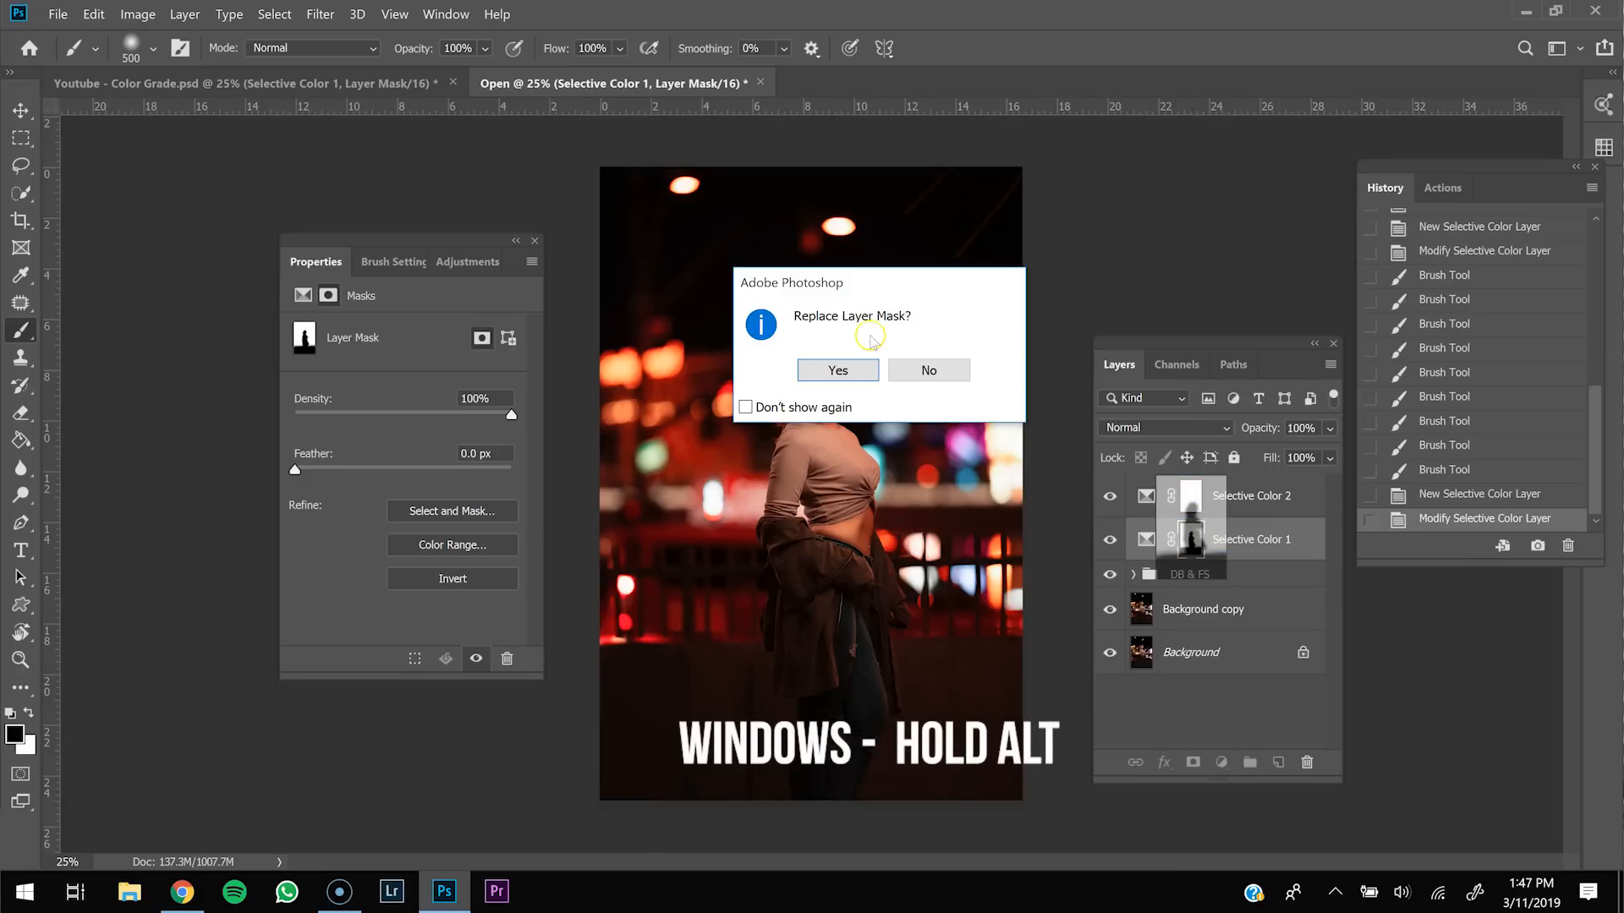
click(837, 368)
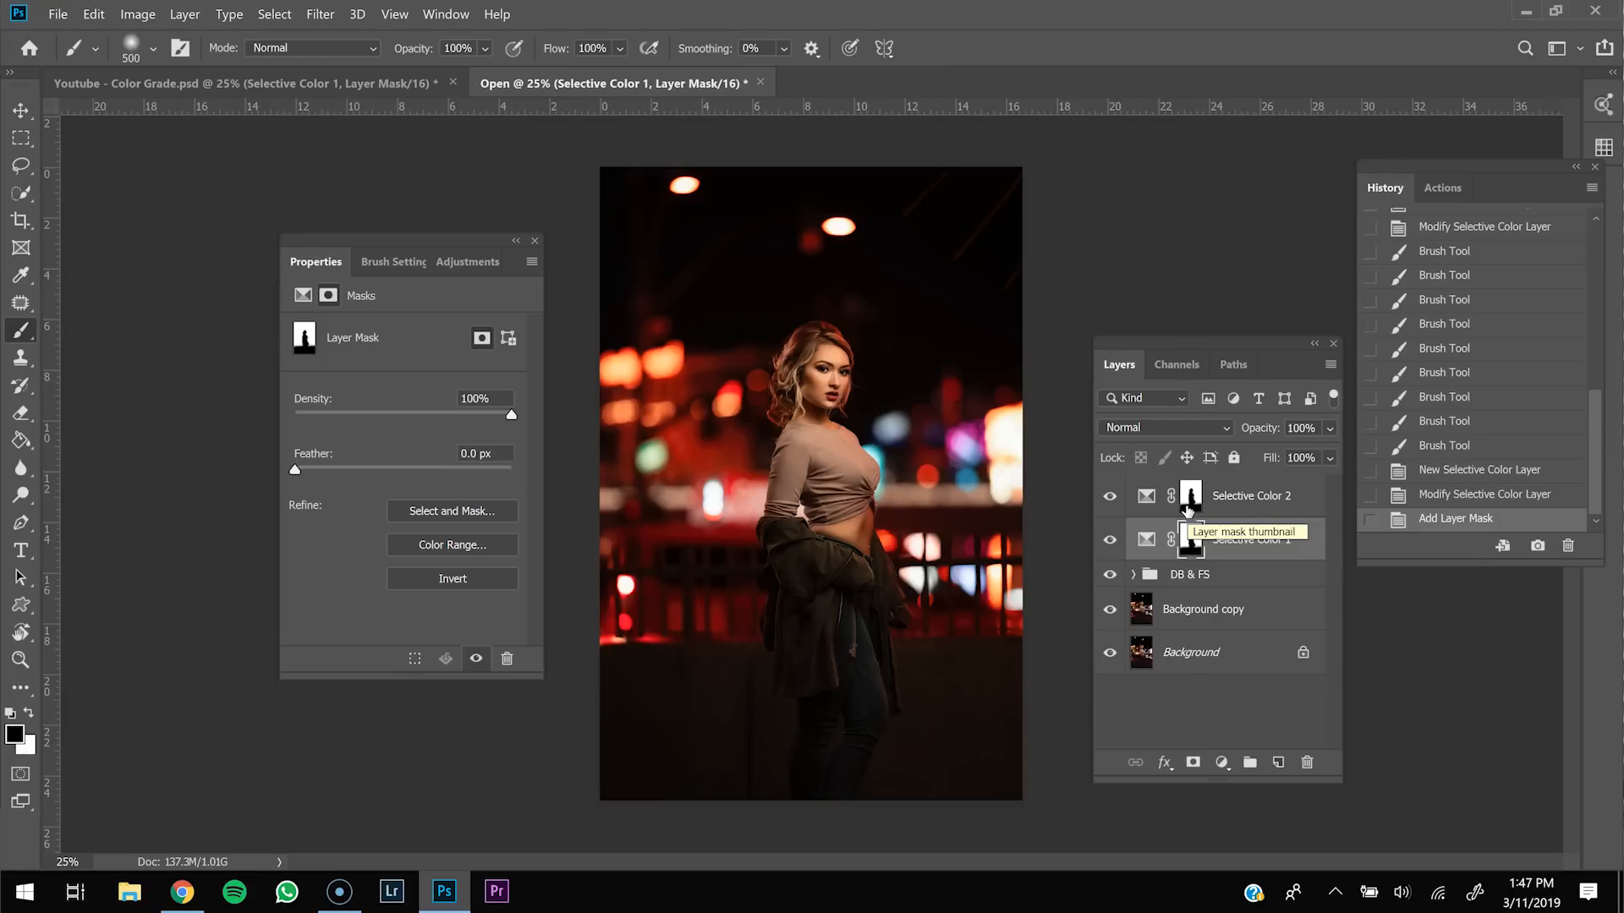
Step: Switch to Youtube - Color Grade.psd, compare its Selective Color 1 layer on and off, and examine its Reds settings
click(406, 83)
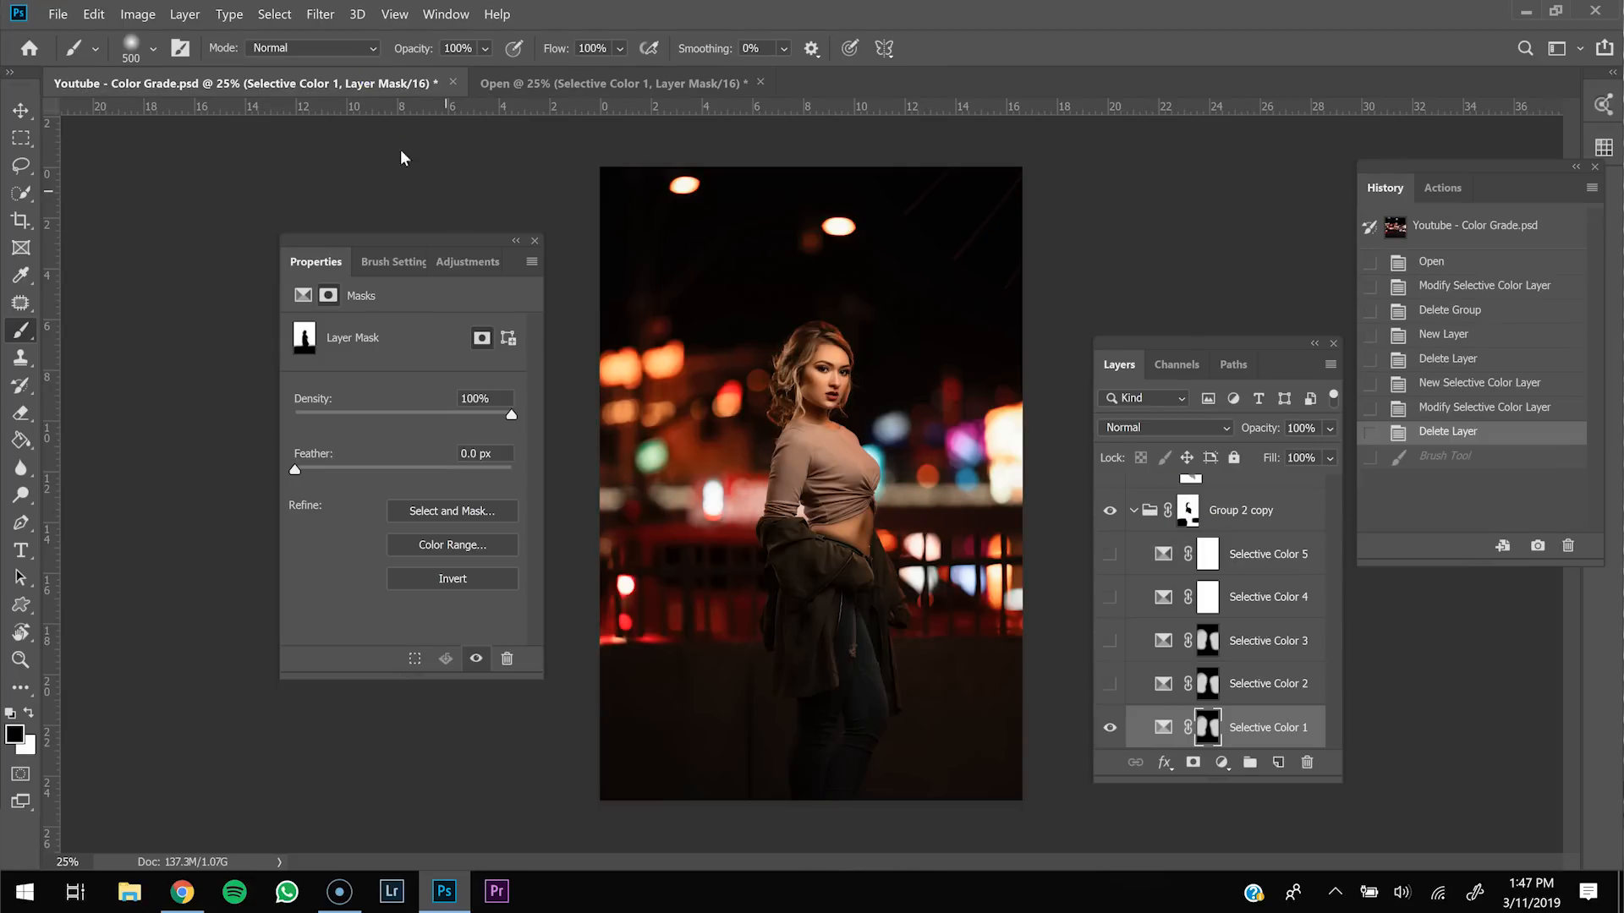
scroll(1289, 674, down, 1)
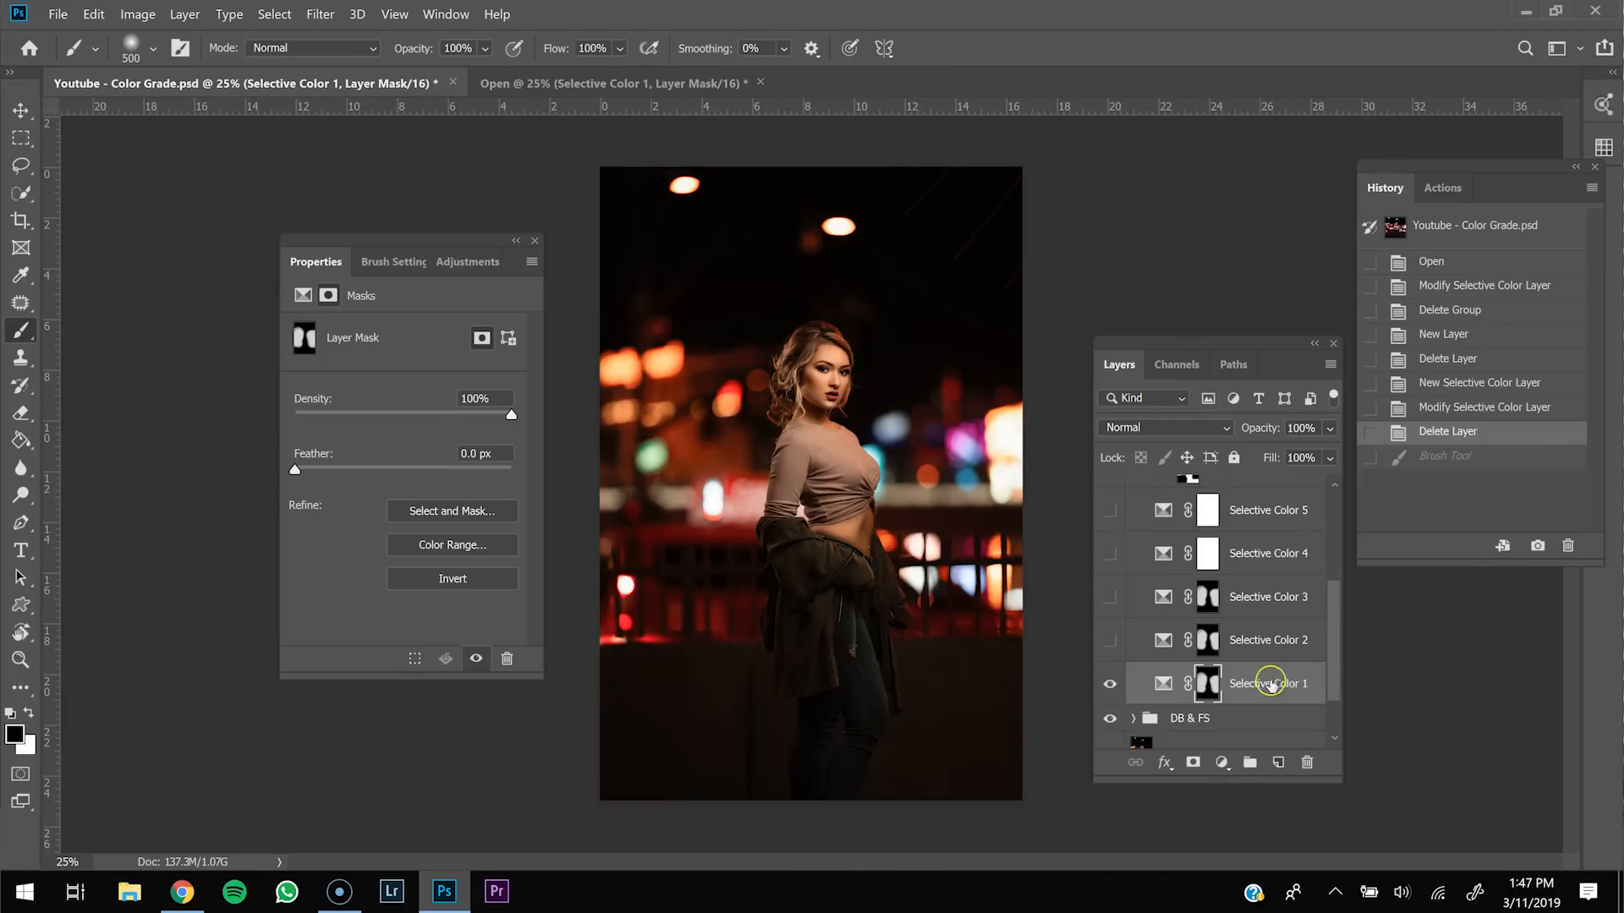
click(1110, 684)
click(1109, 684)
click(1164, 683)
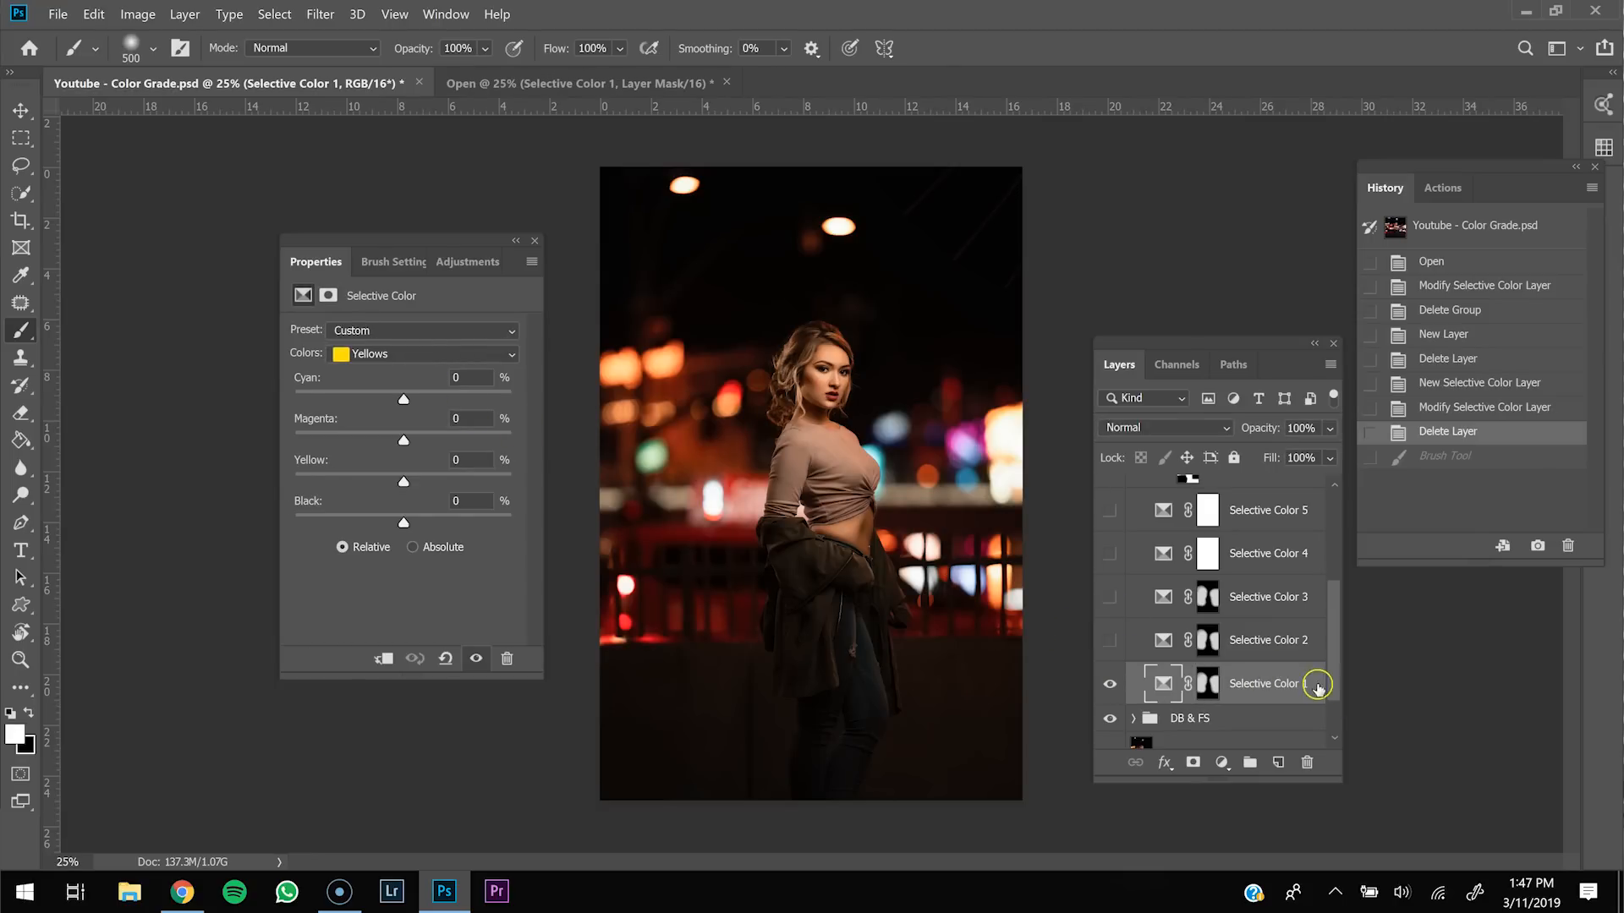
click(440, 354)
click(406, 373)
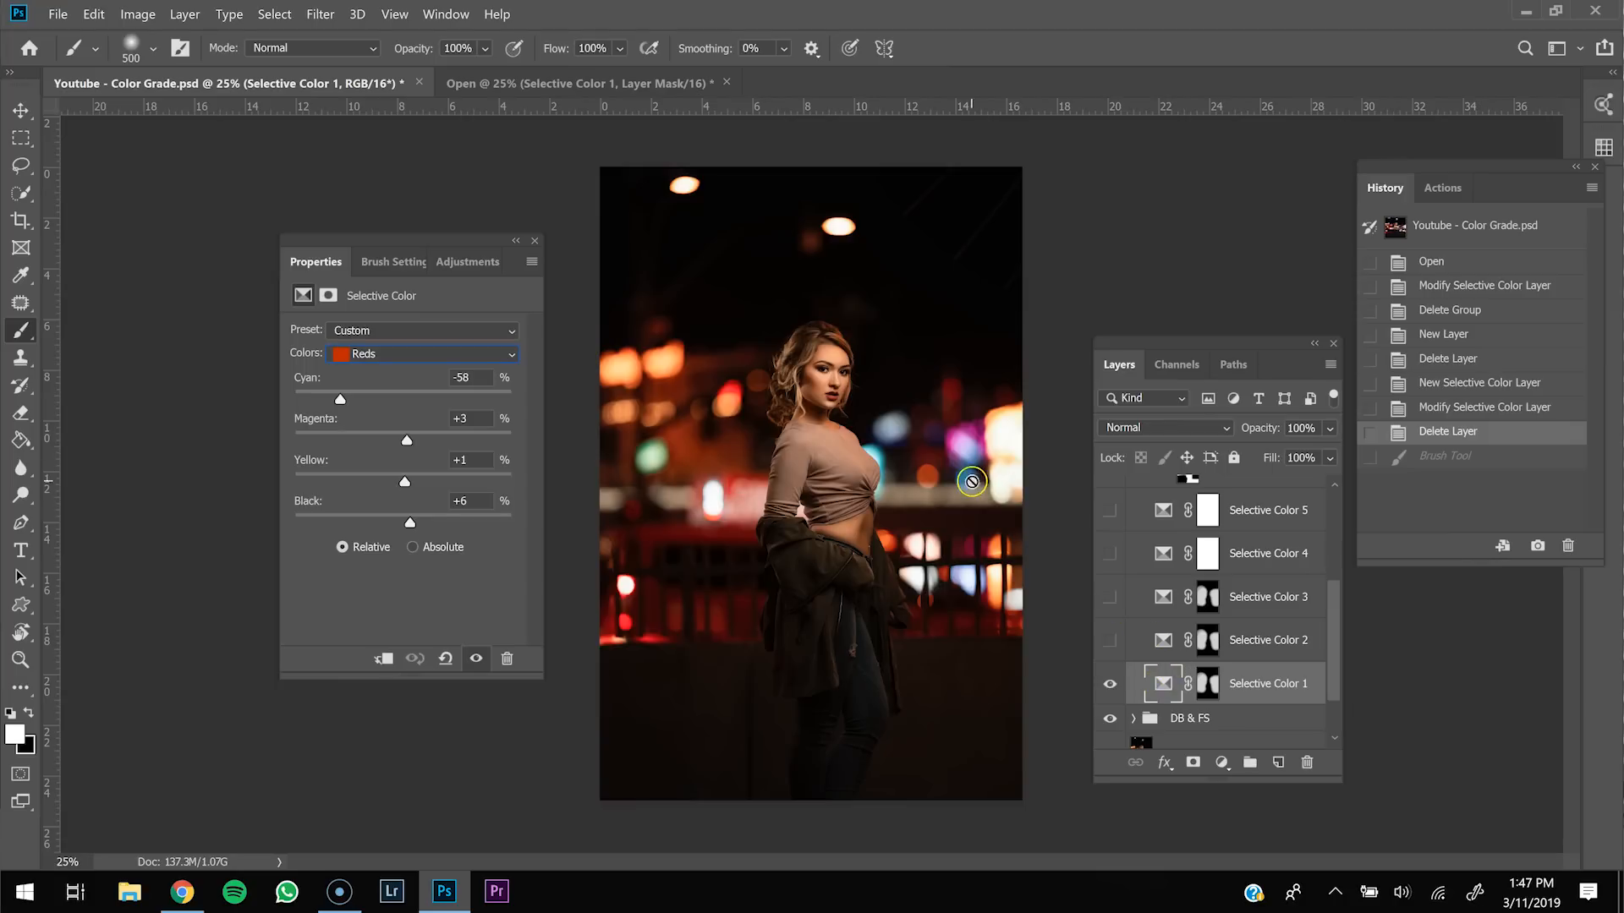
Step: Examine the Selective Color 1 mask as an overlay, and return to the layer's color settings
click(1212, 685)
key(backslash)
key(x)
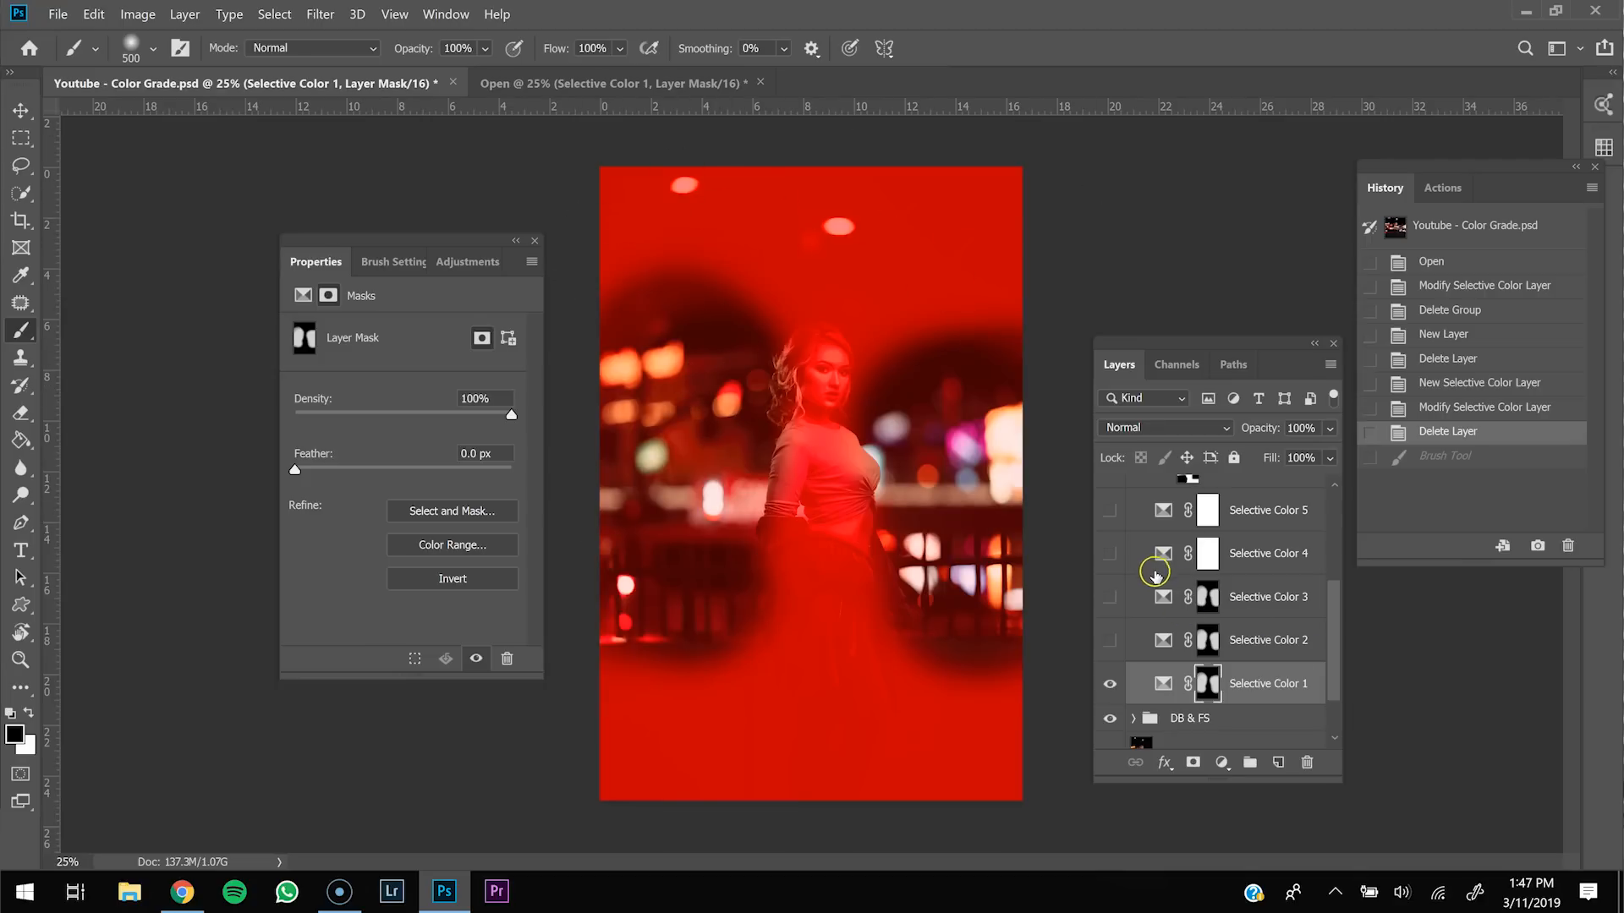
key(backslash)
click(1161, 687)
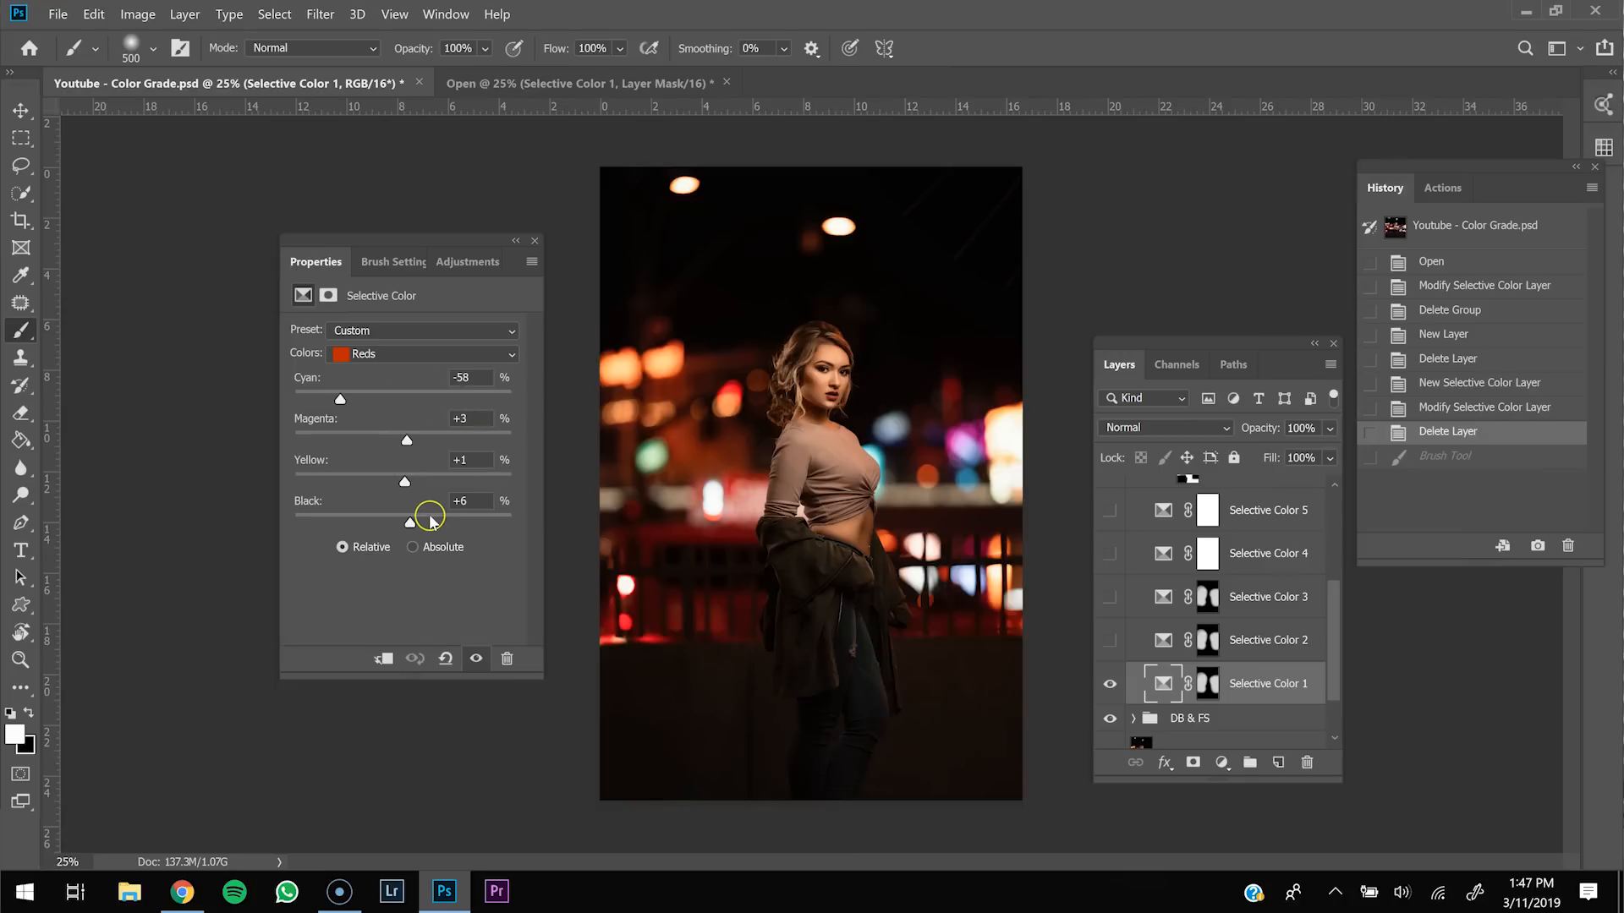
Step: Make the Selective Color 2 layer visible and display its Yellows settings
click(1186, 652)
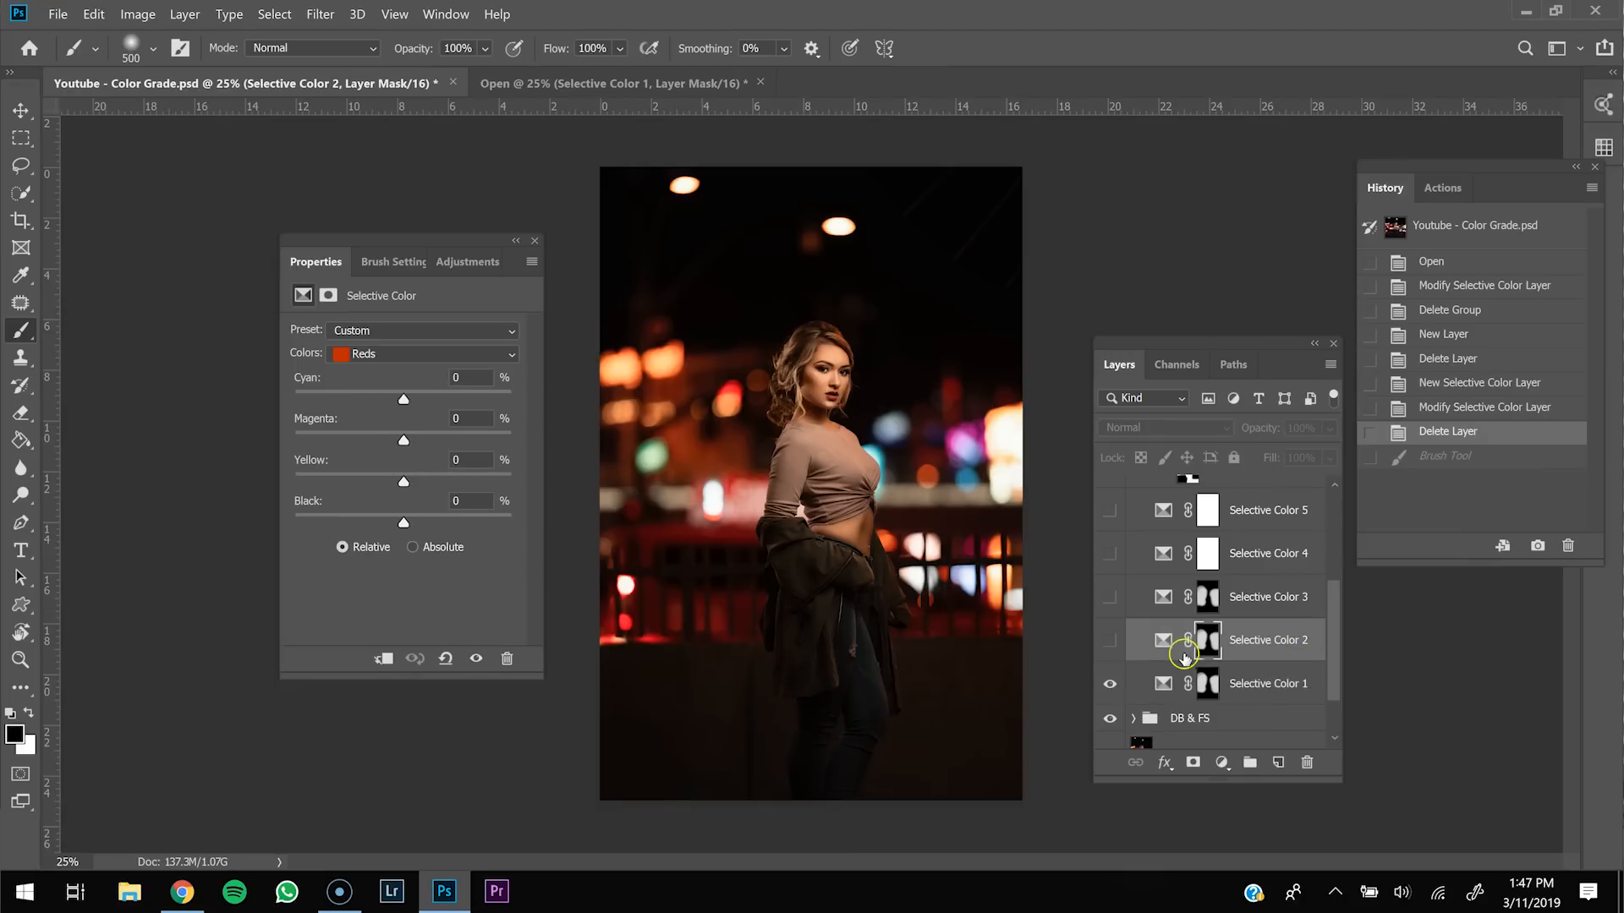
click(1106, 645)
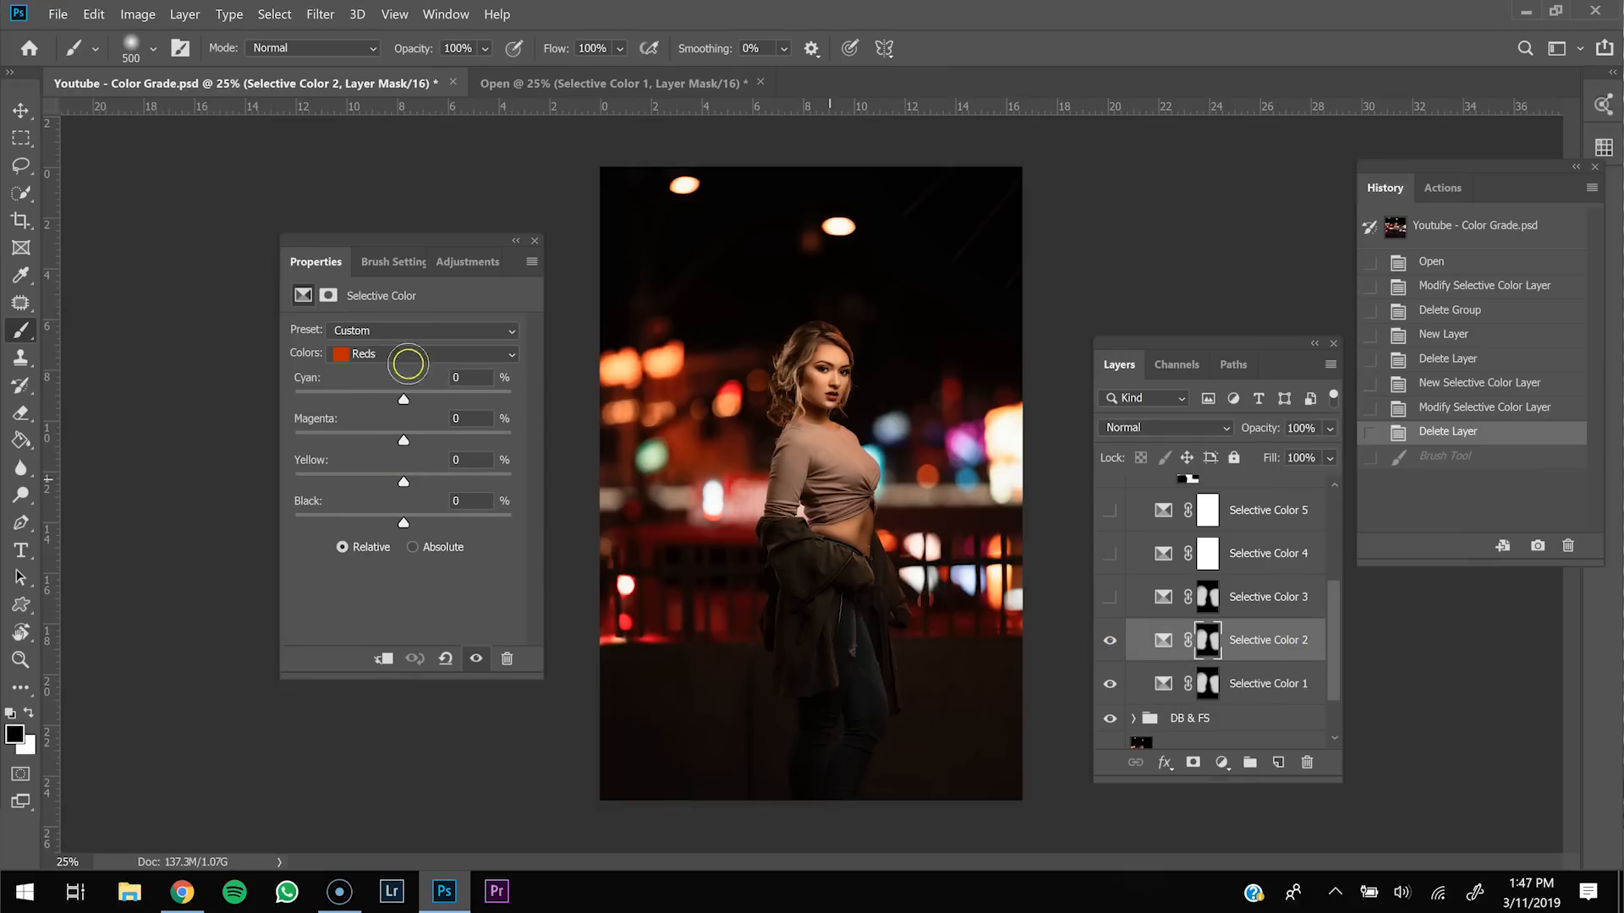
click(364, 355)
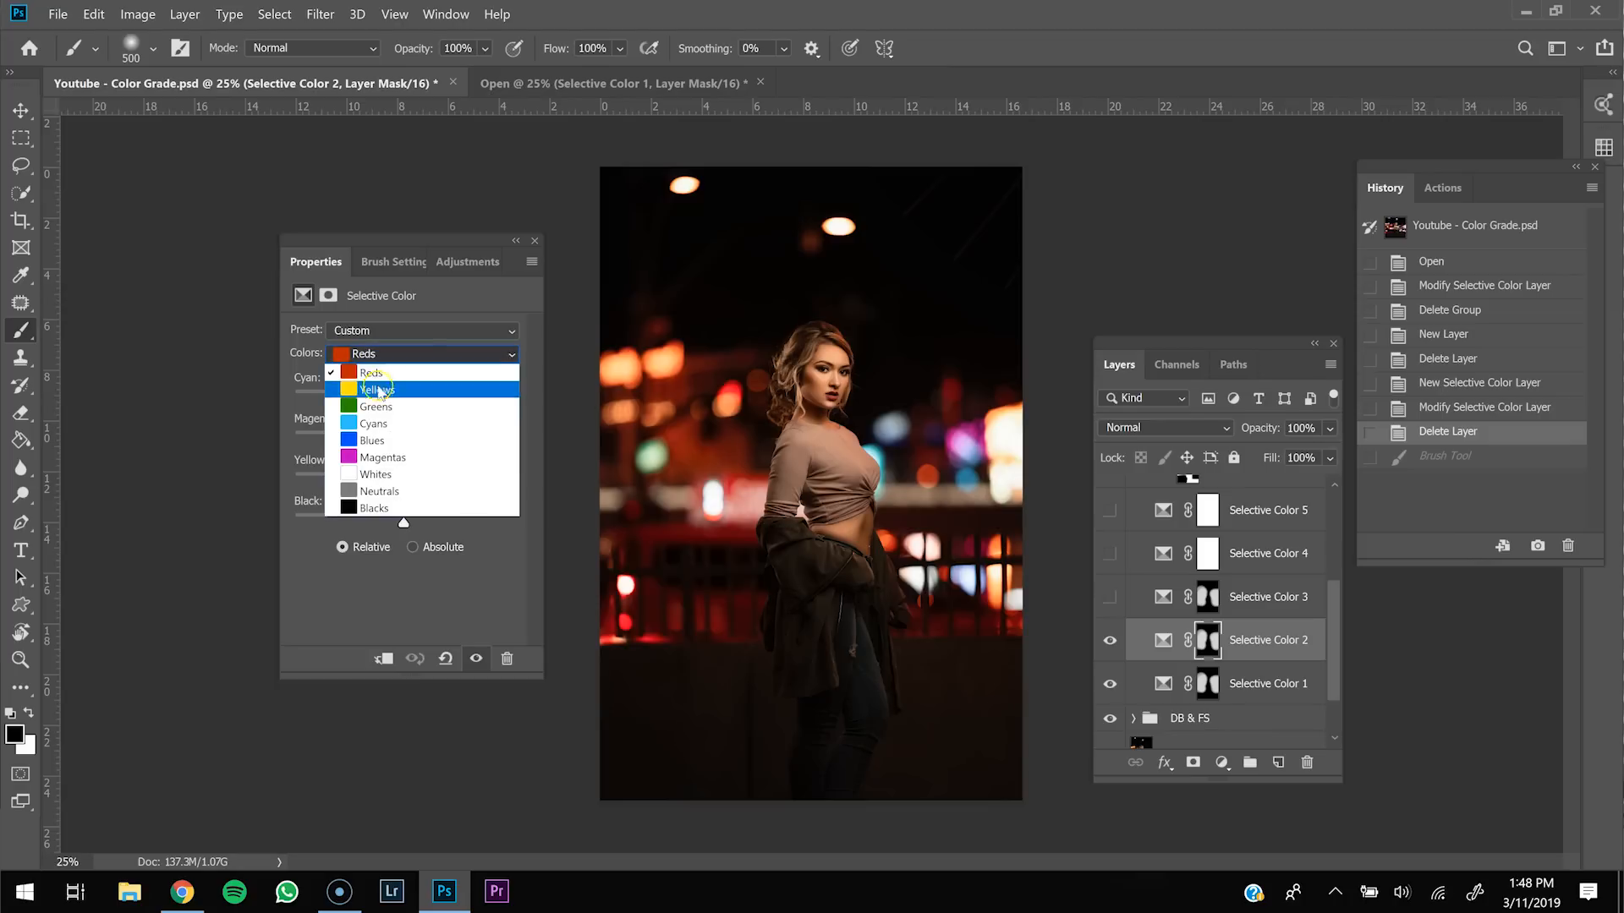
click(378, 392)
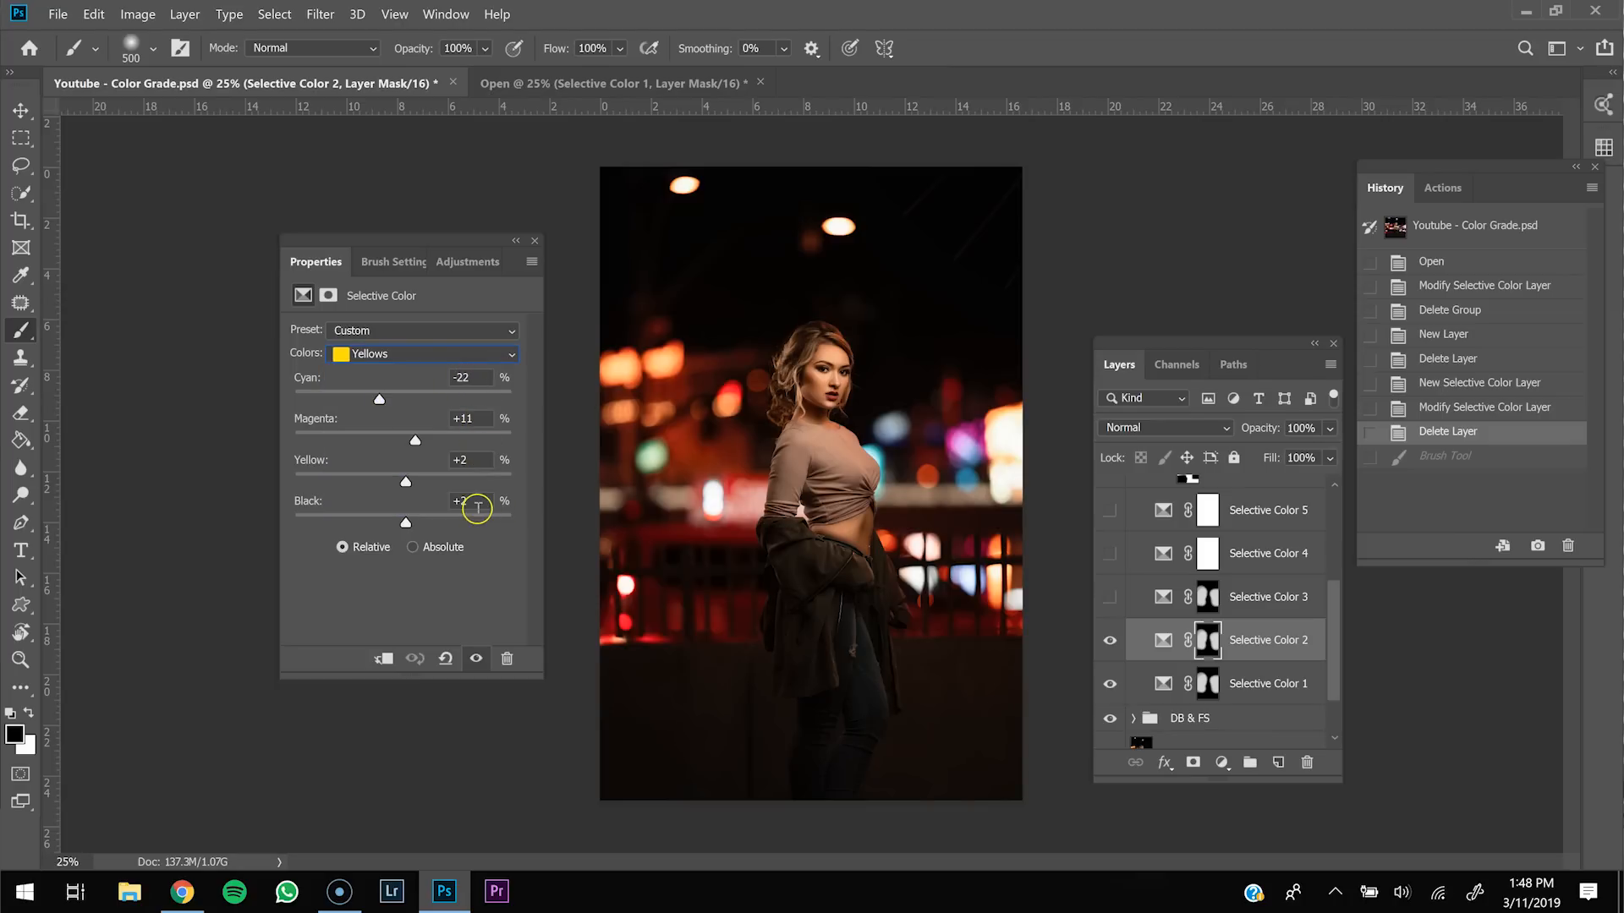
Step: Compare the image with Selective Color 2 on and off, and check the masks of Selective Color 1 and 2
click(1109, 642)
click(1109, 641)
click(1206, 684)
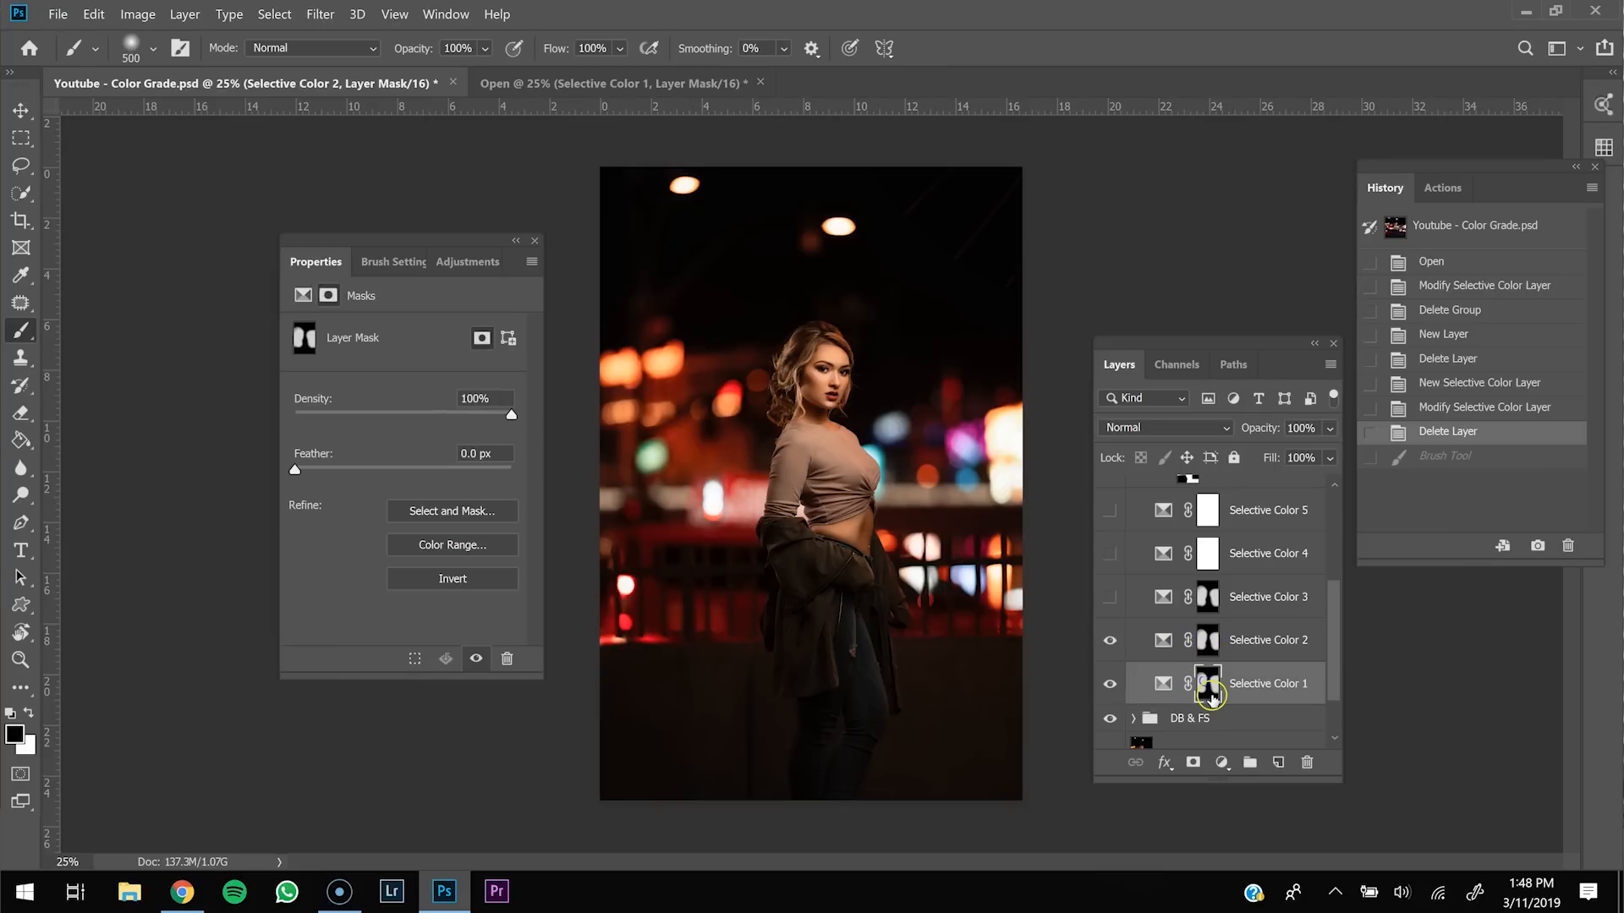
click(1203, 650)
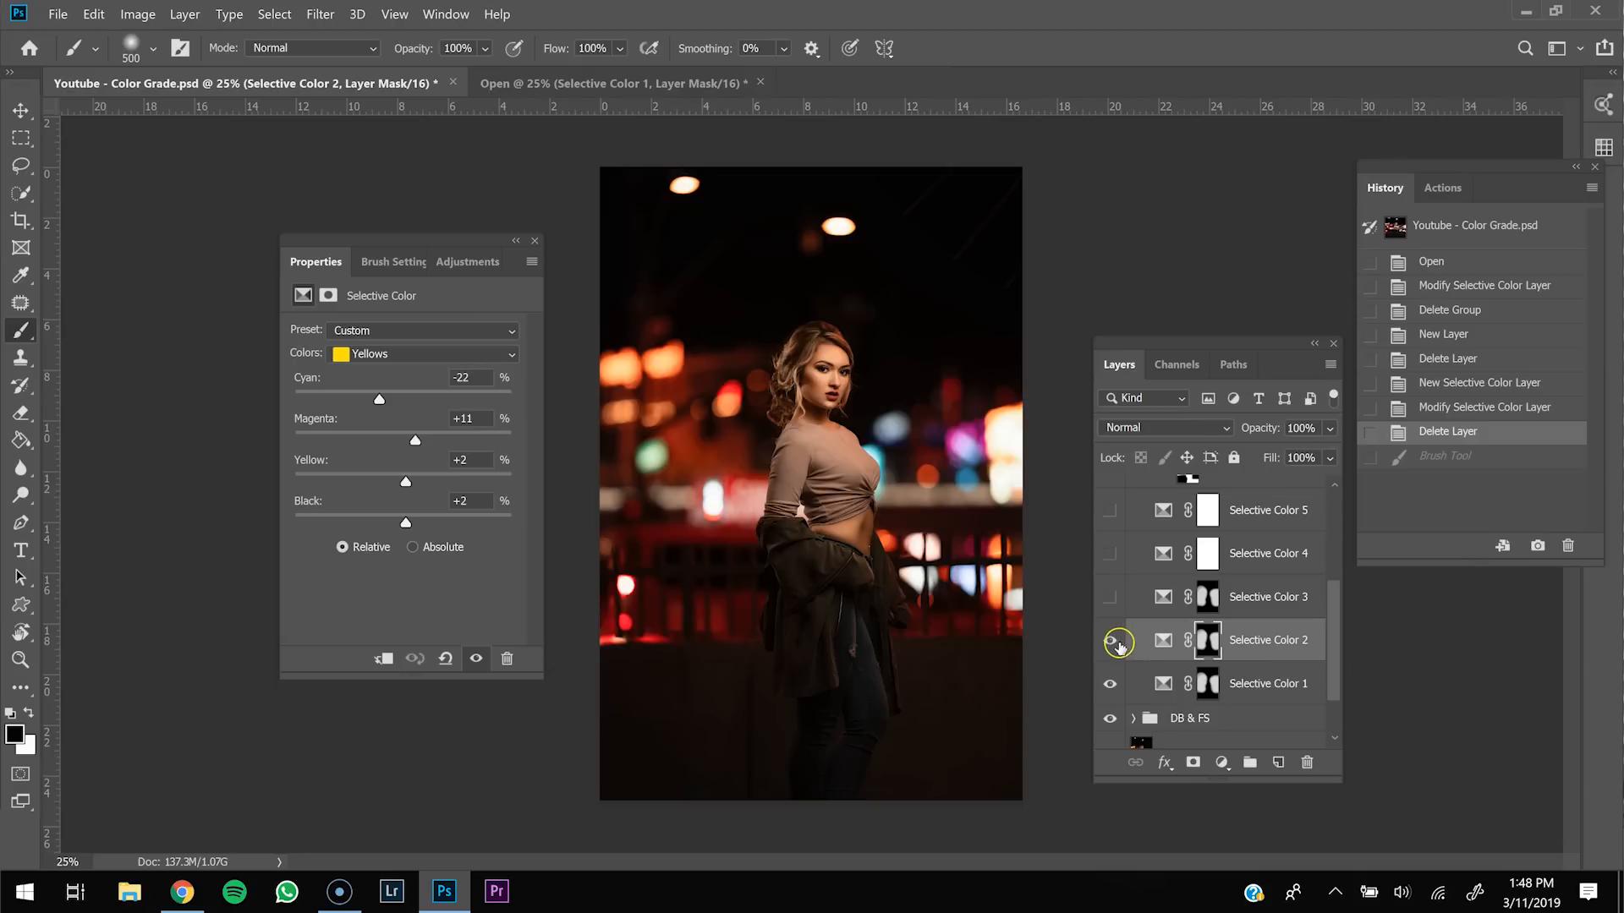
click(1109, 641)
click(1109, 641)
click(1108, 643)
click(1108, 643)
Step: Make the Selective Color 3 layer visible and display its Neutrals settings
click(1290, 609)
click(1119, 600)
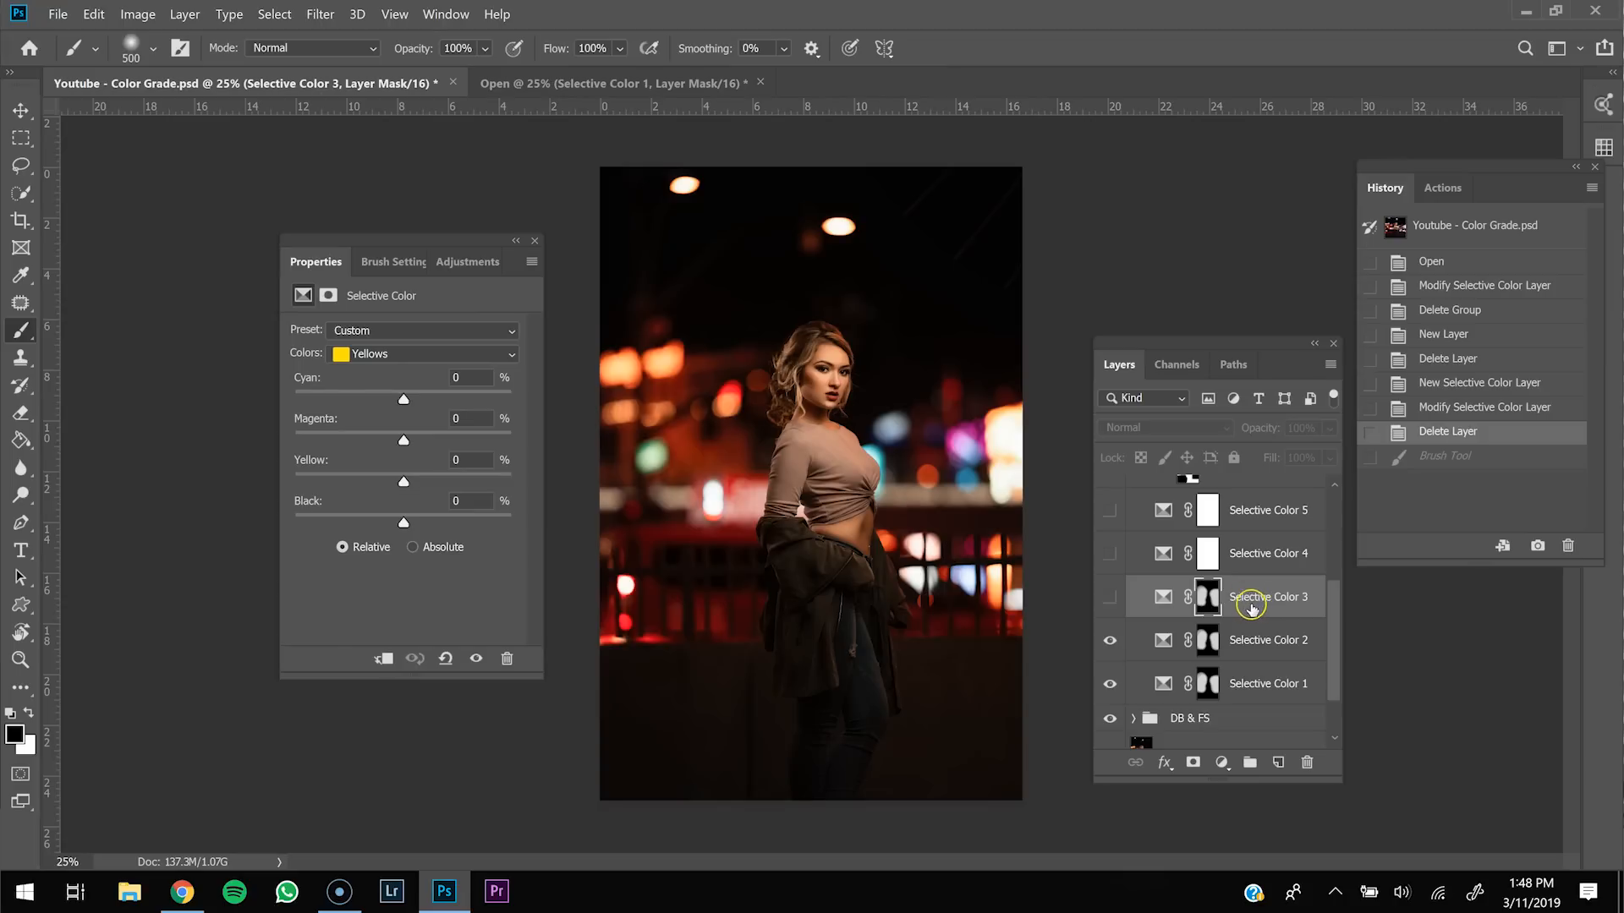
click(1109, 599)
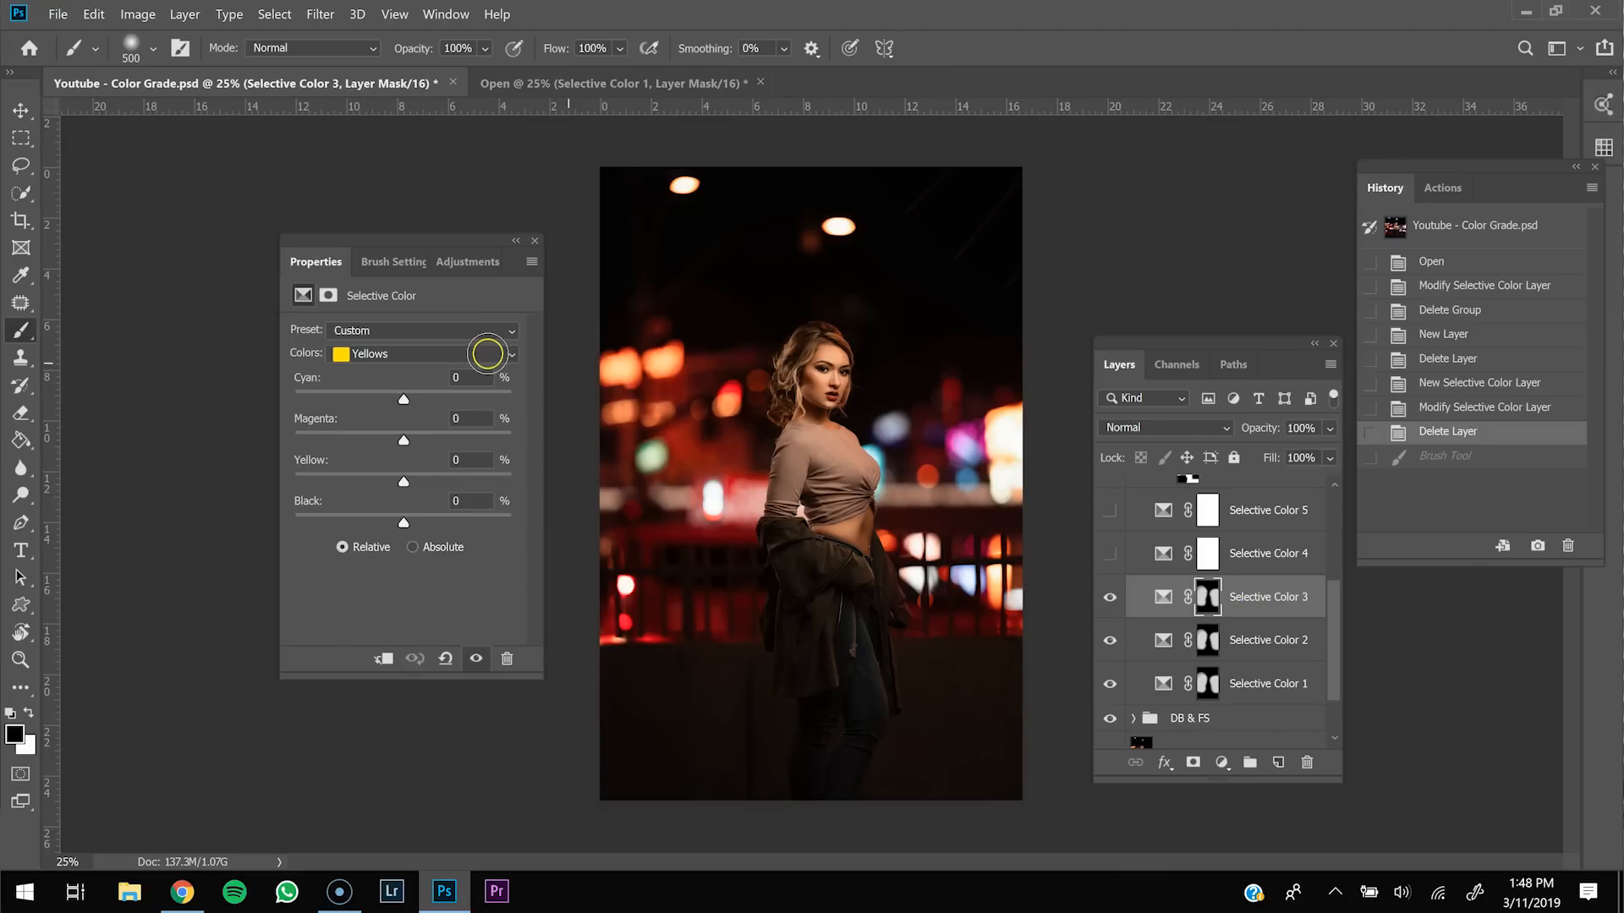
click(516, 356)
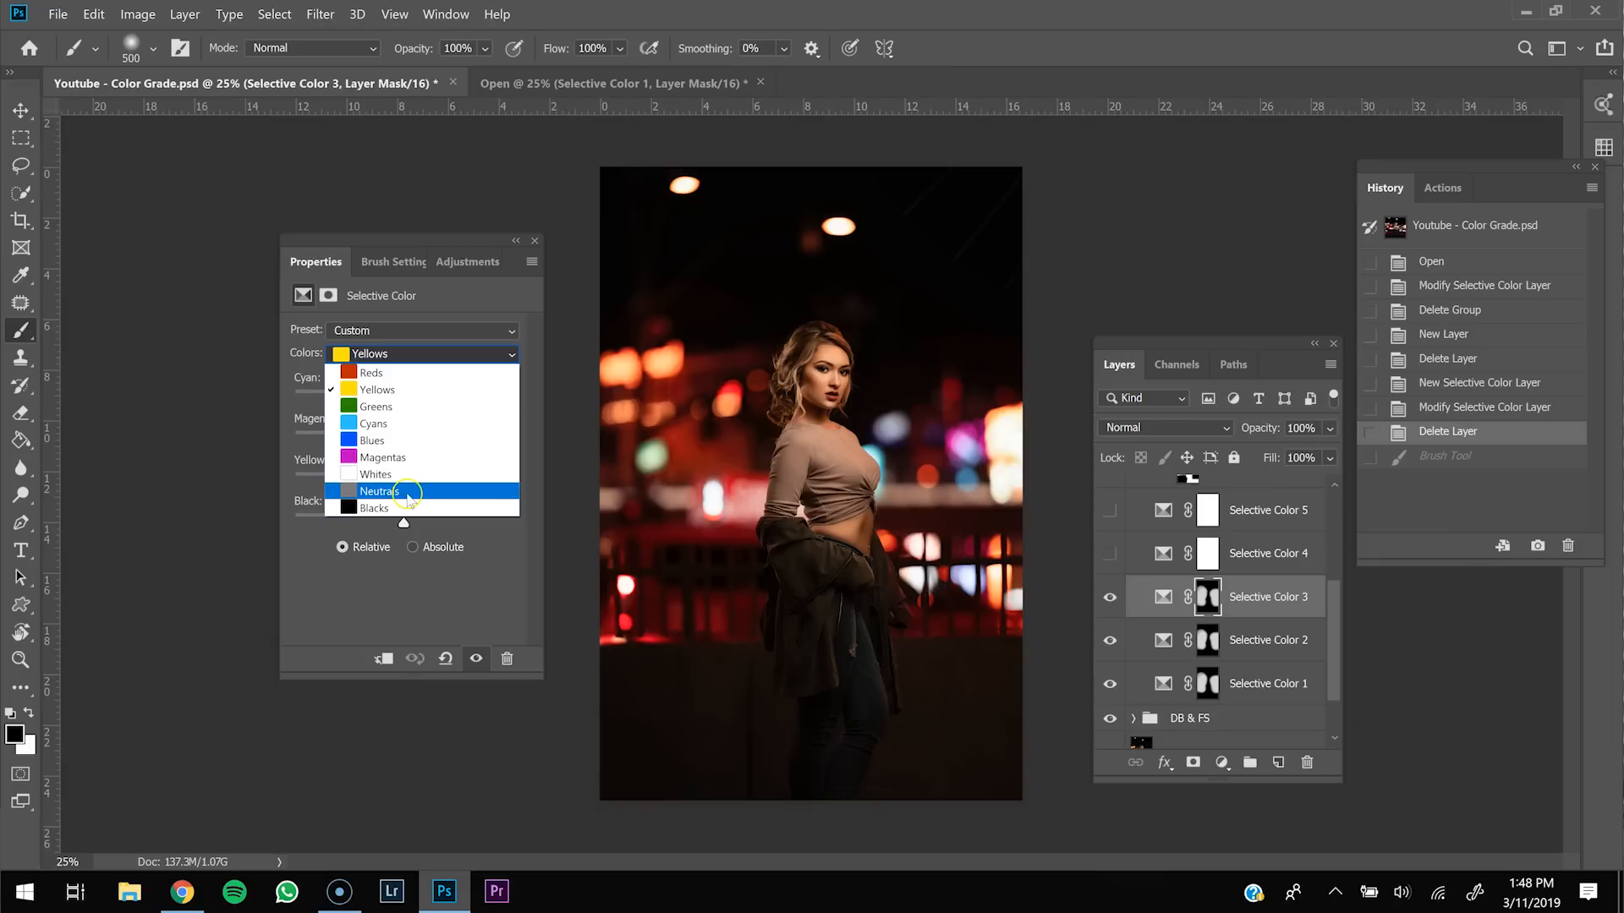
click(409, 499)
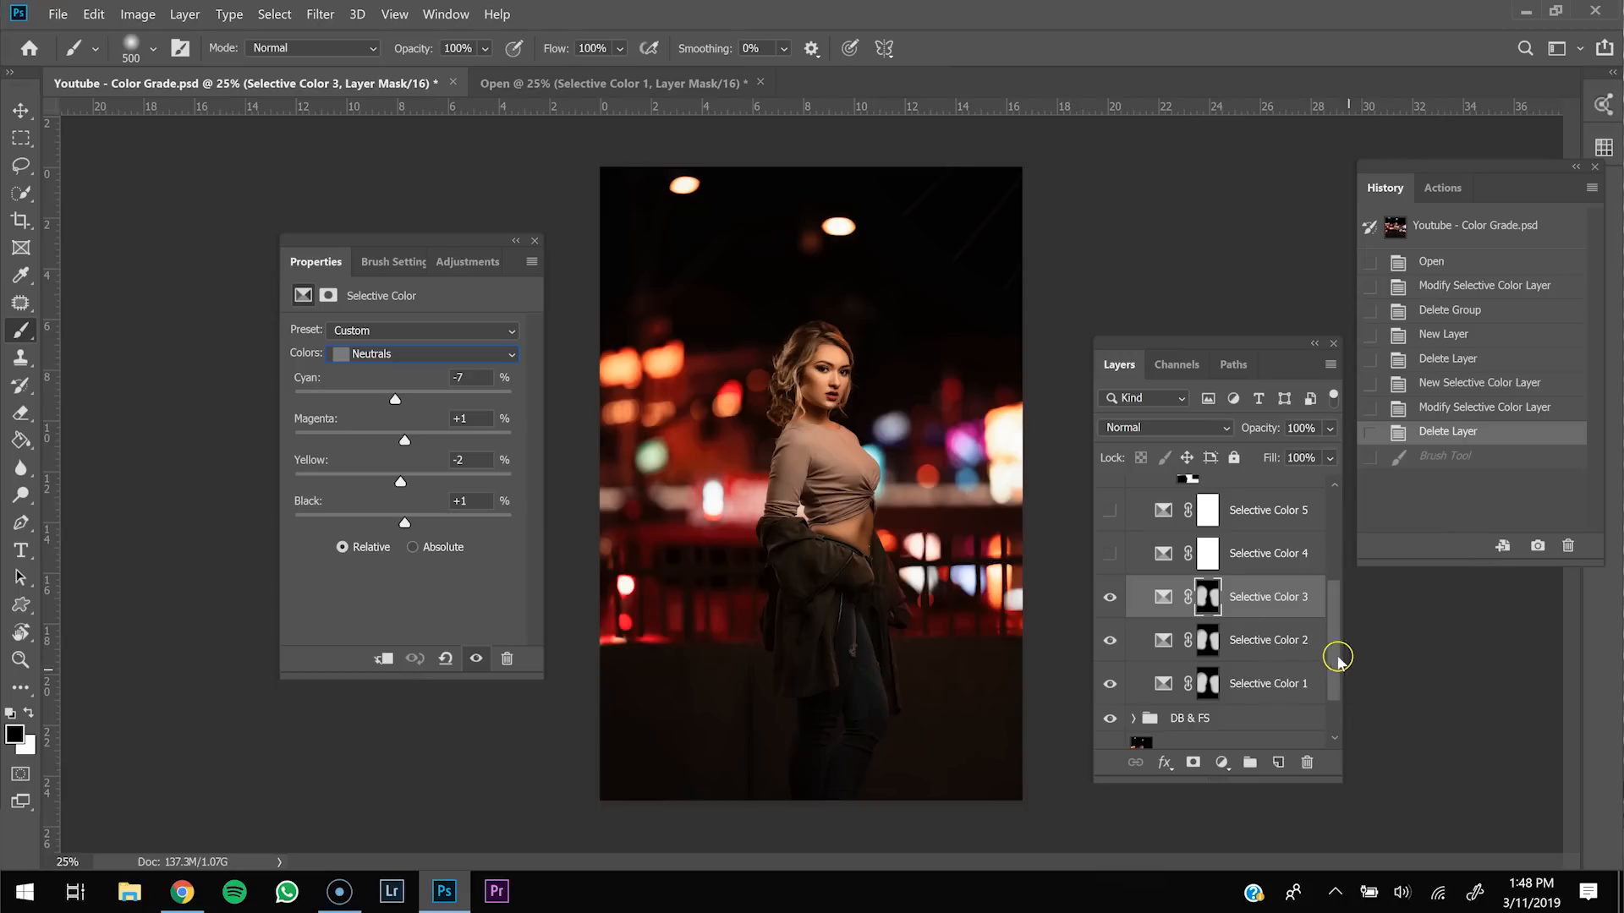
Step: Make the Selective Color 4 layer visible, display its Blacks settings, and revert a trial change to their Yellow value
scroll(1332, 650, up, 2)
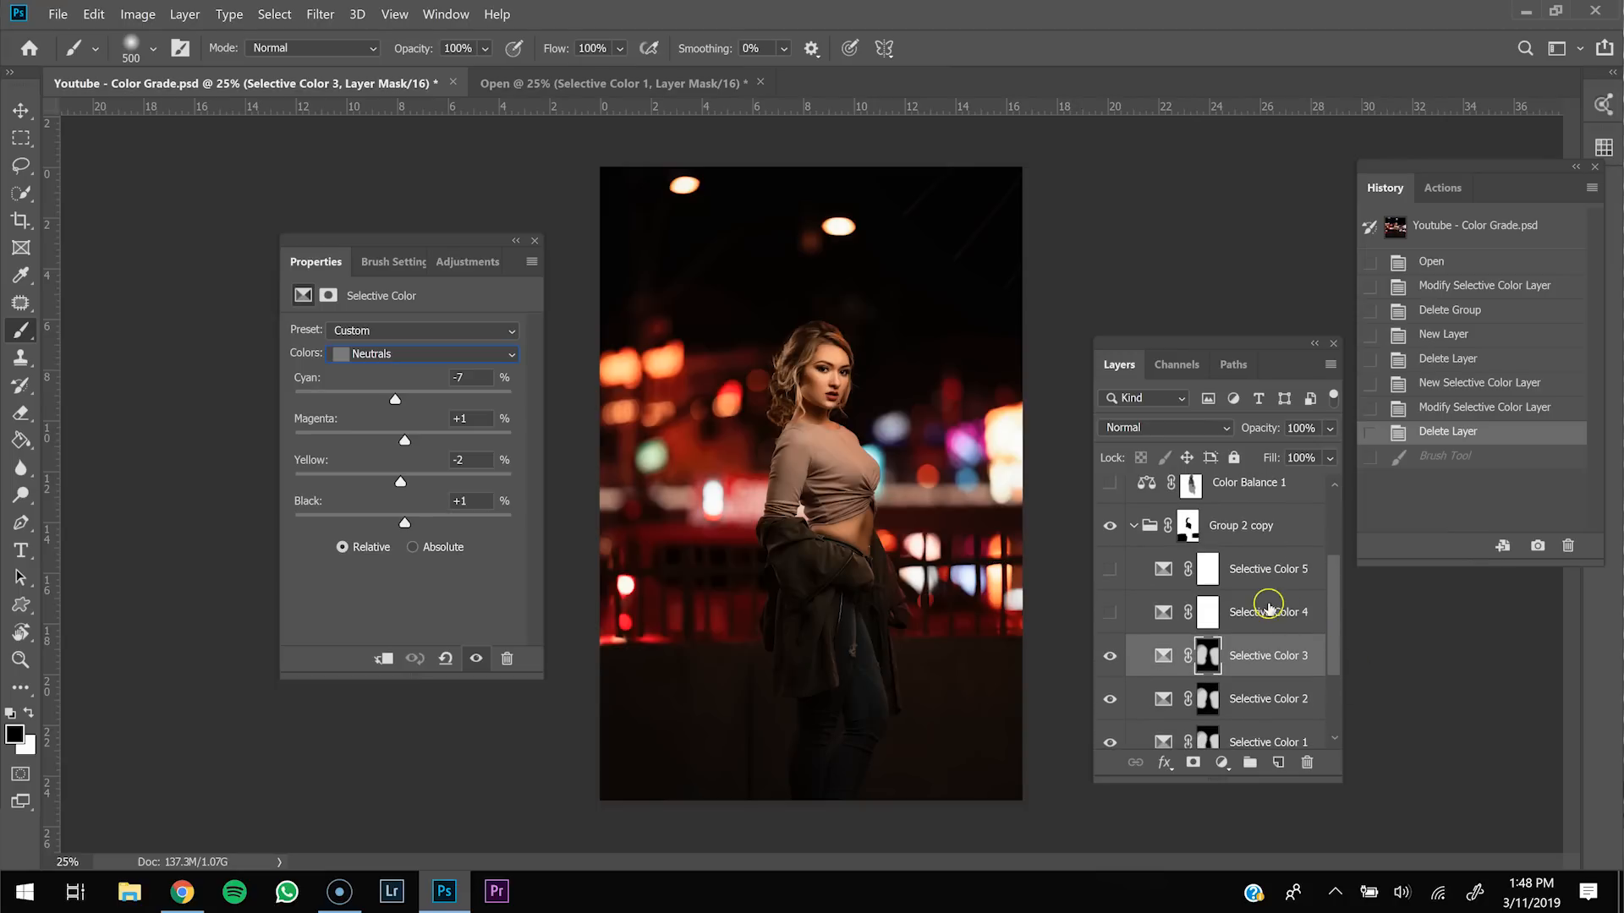
click(1251, 629)
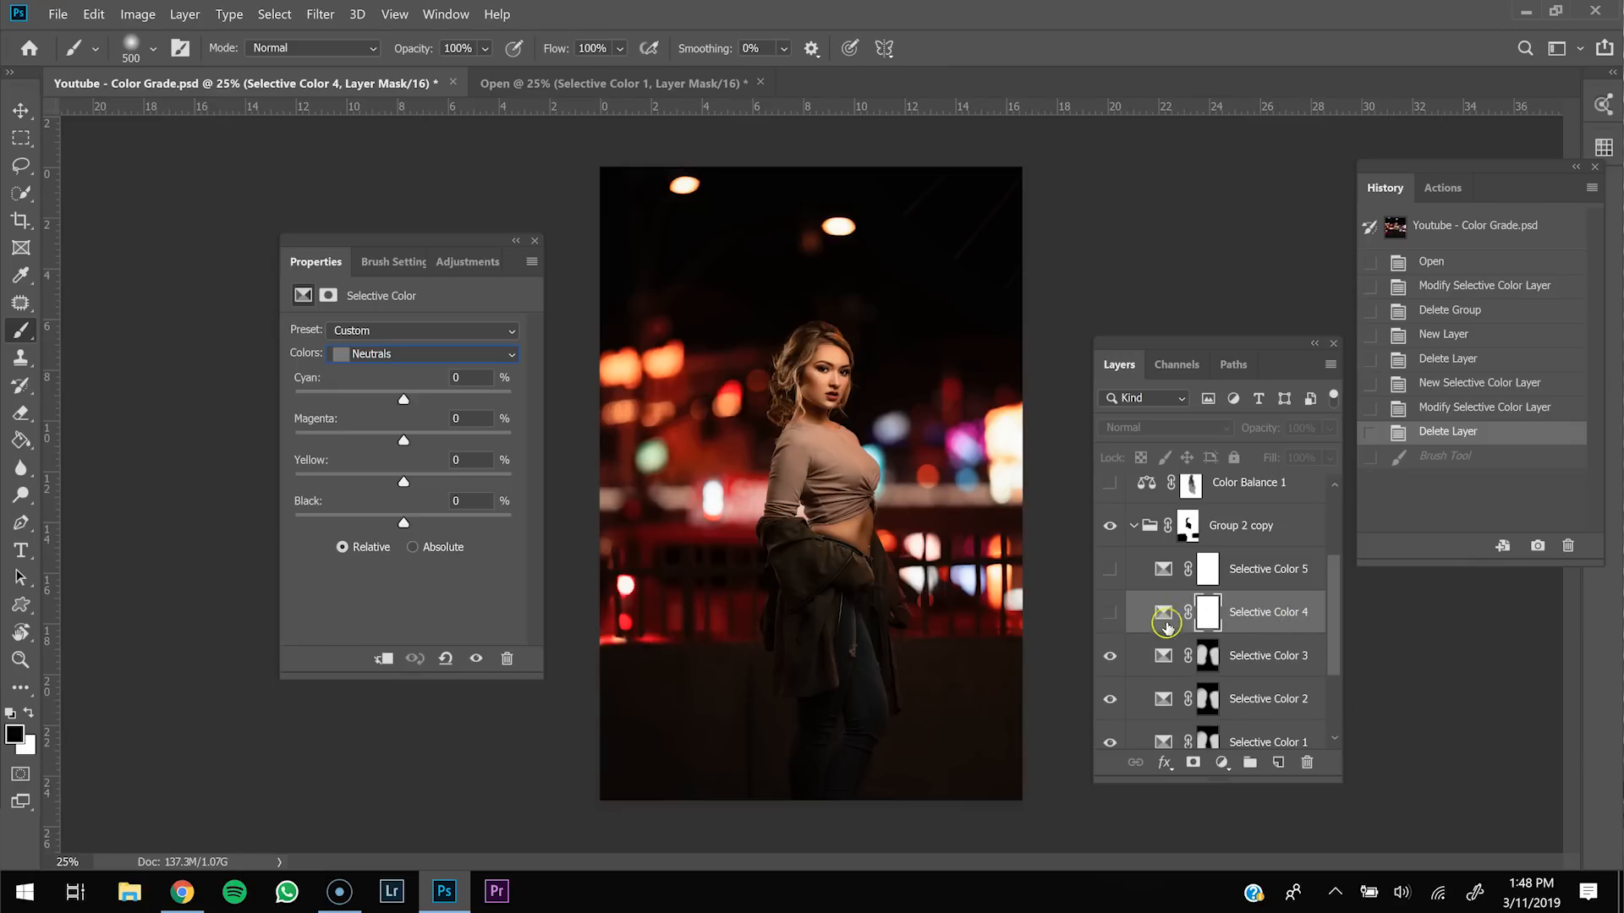
click(1111, 618)
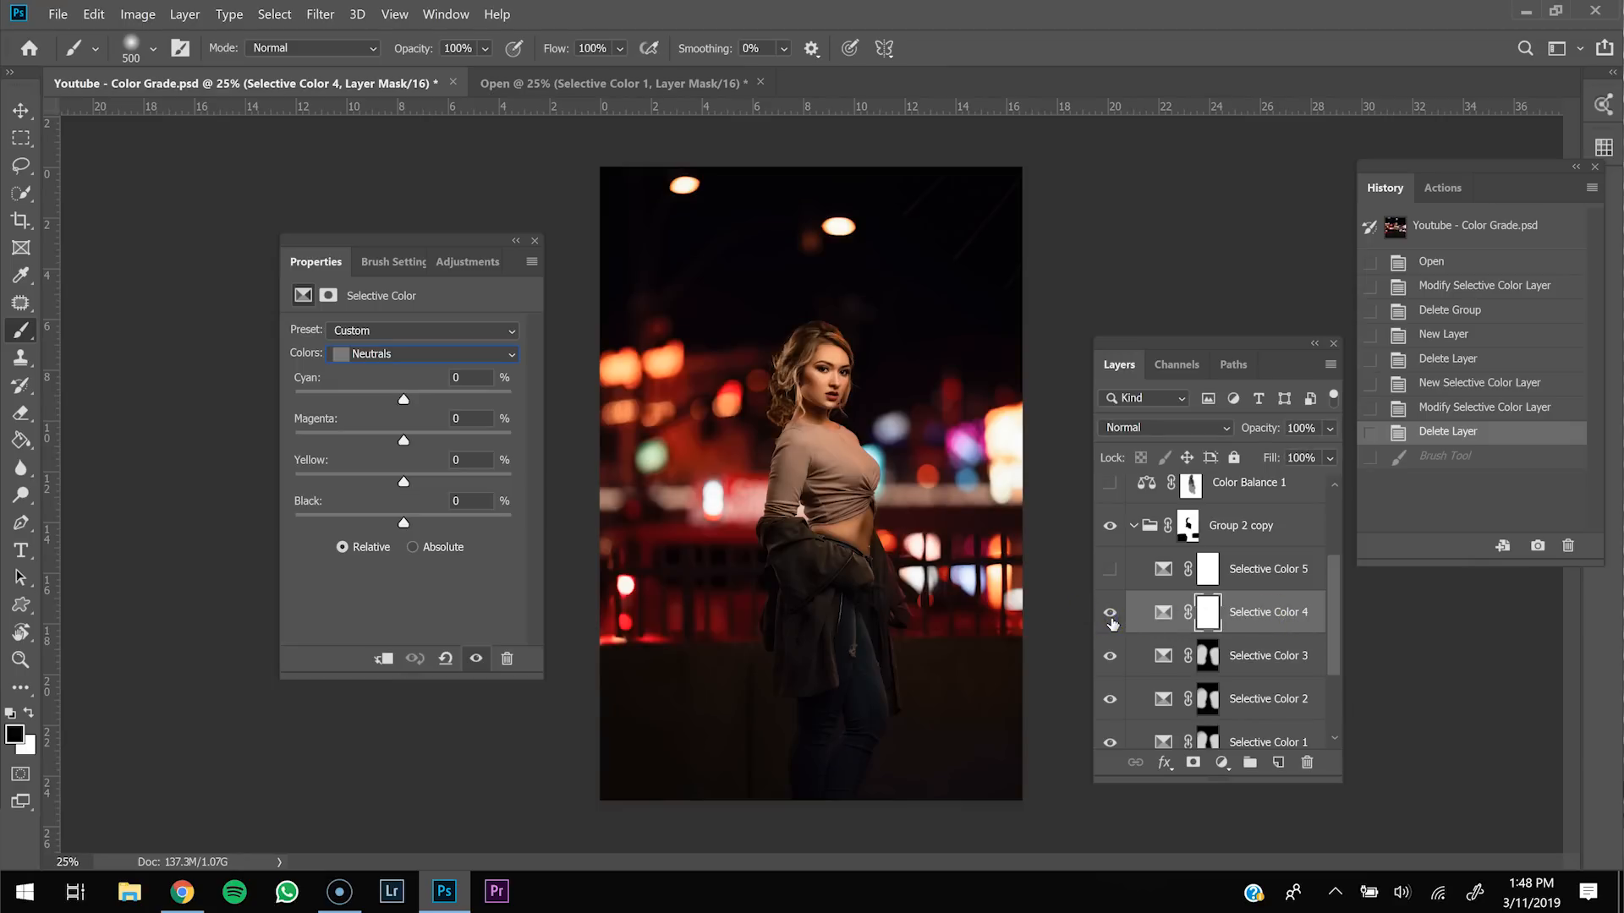
click(504, 354)
click(384, 508)
drag(392, 484, 389, 486)
click(1472, 438)
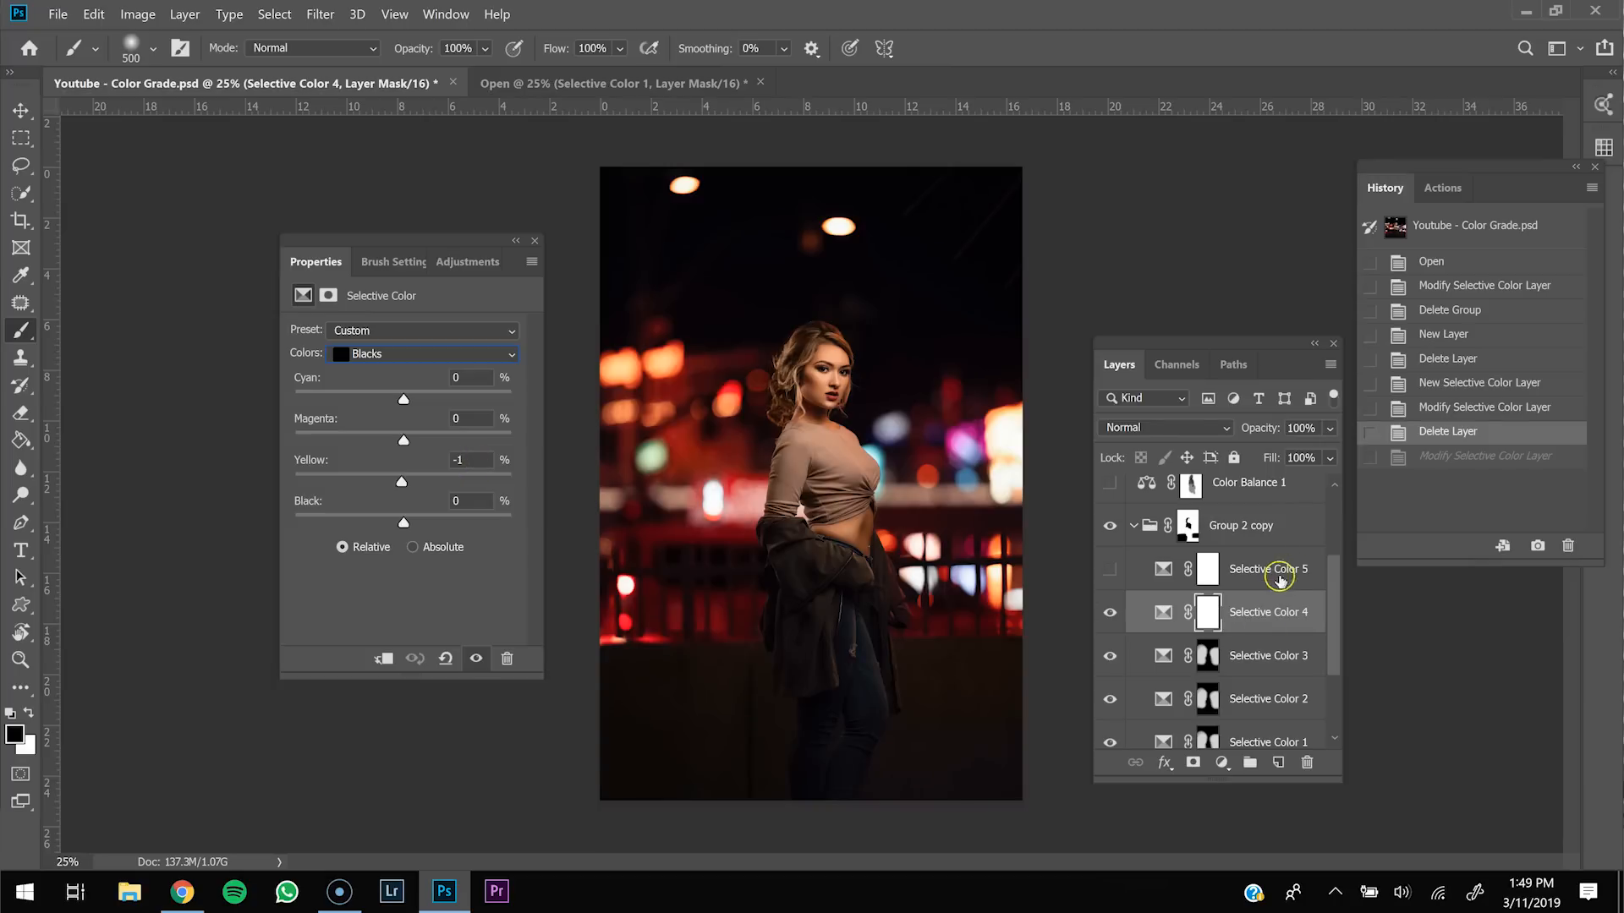
Step: Make the Selective Color 5 layer visible and display its Yellows settings
click(1128, 571)
click(1112, 573)
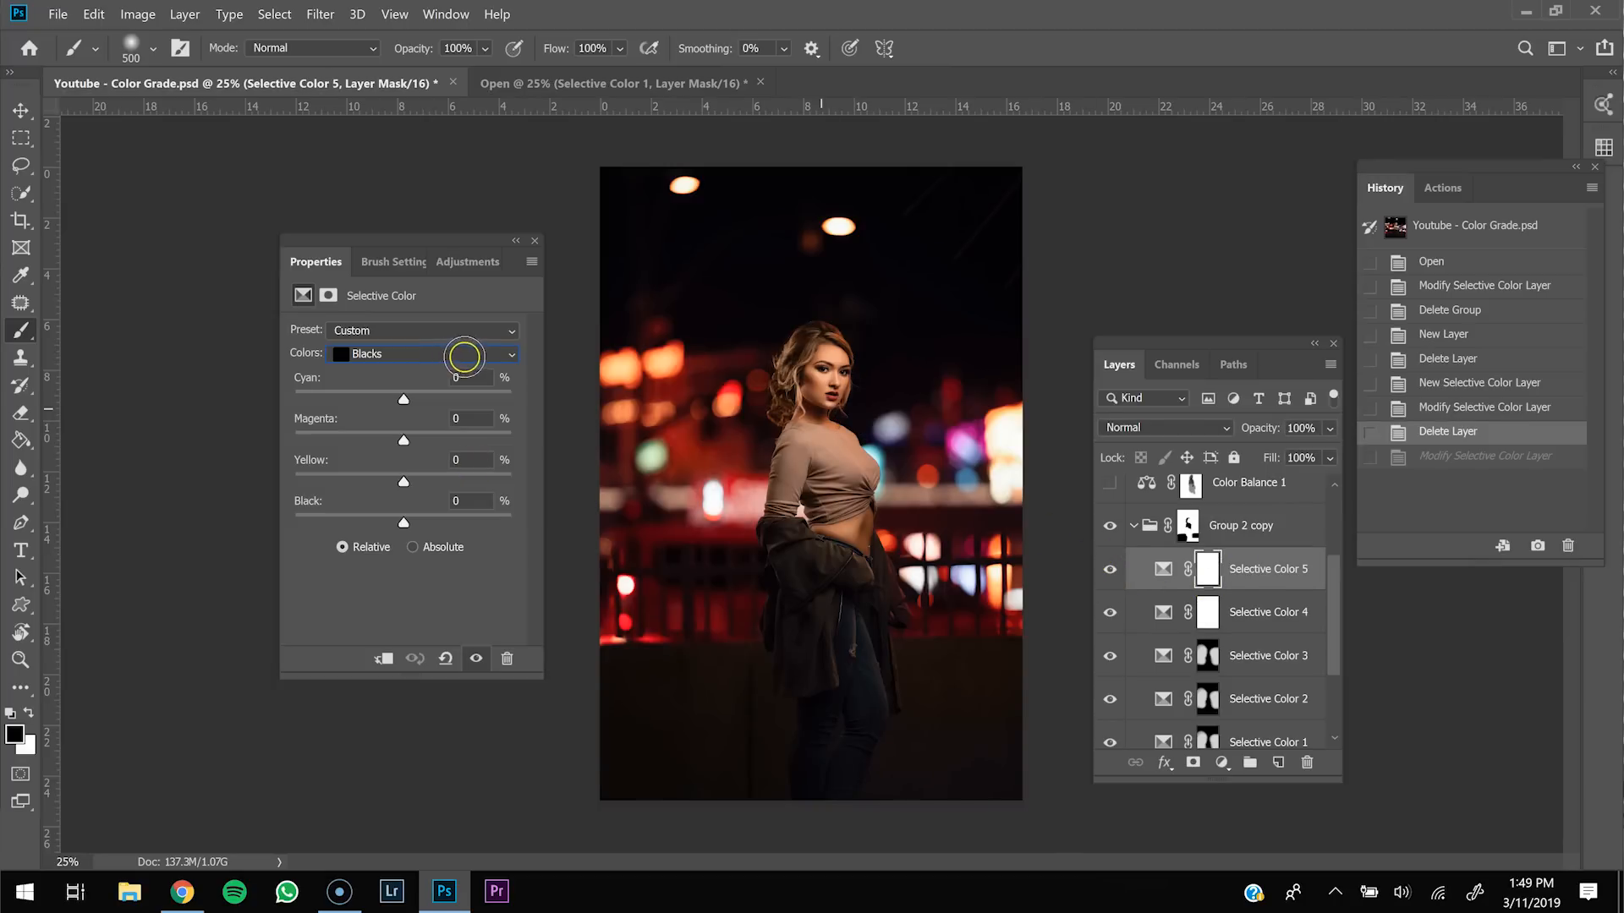
click(507, 353)
click(389, 390)
Step: Collapse Group 2 copy and examine its layer mask as an overlay on the portrait
click(1134, 525)
click(1218, 617)
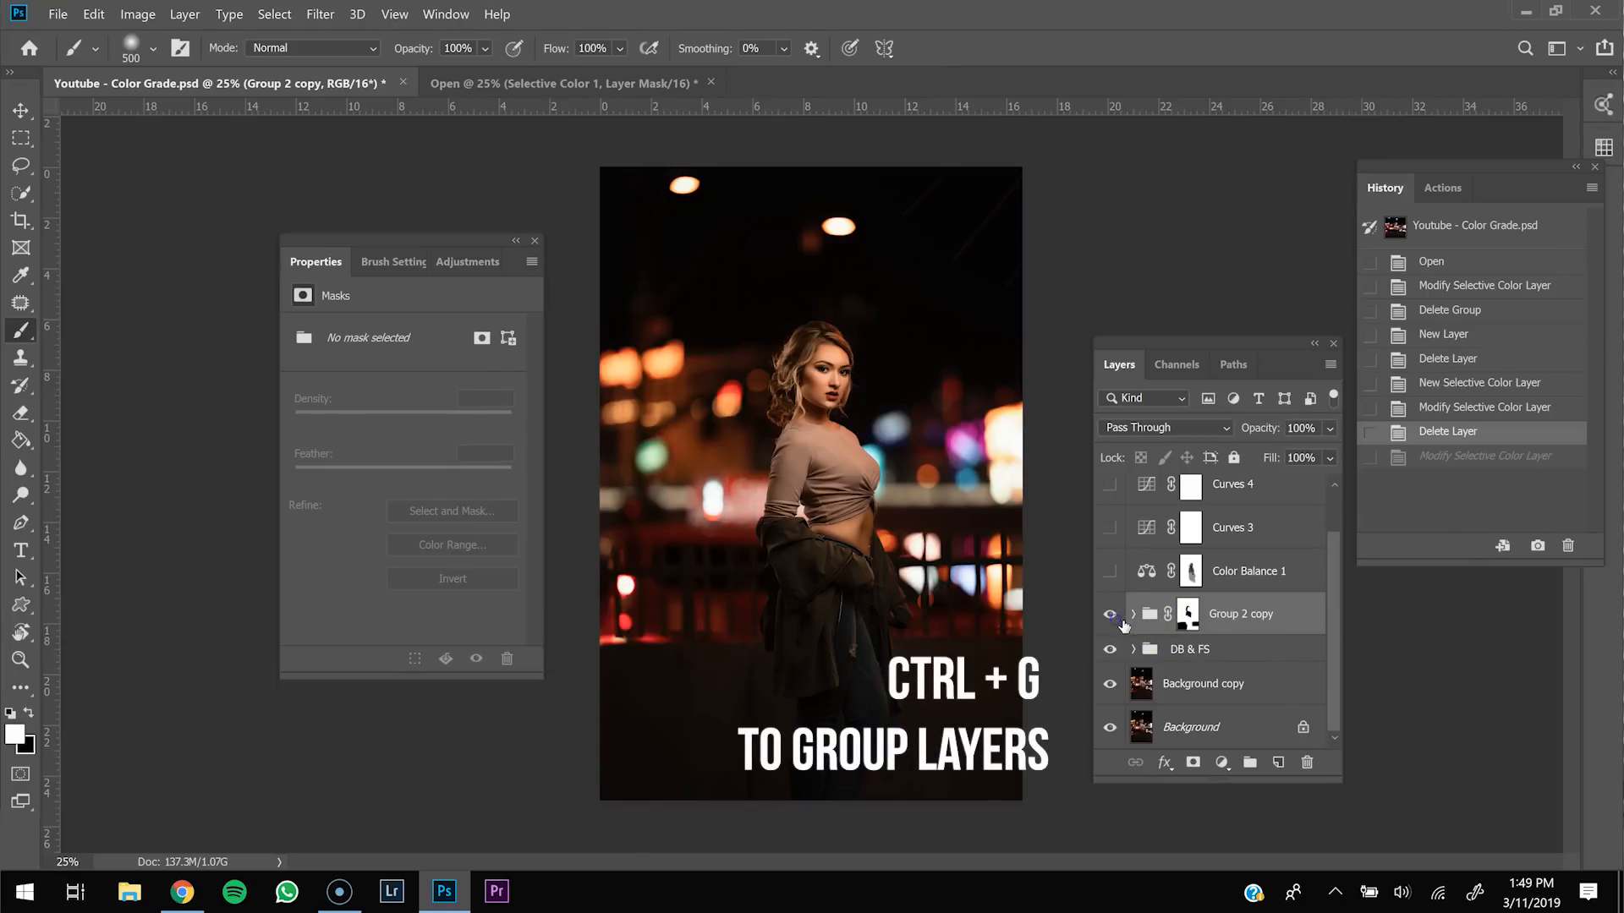
click(1190, 614)
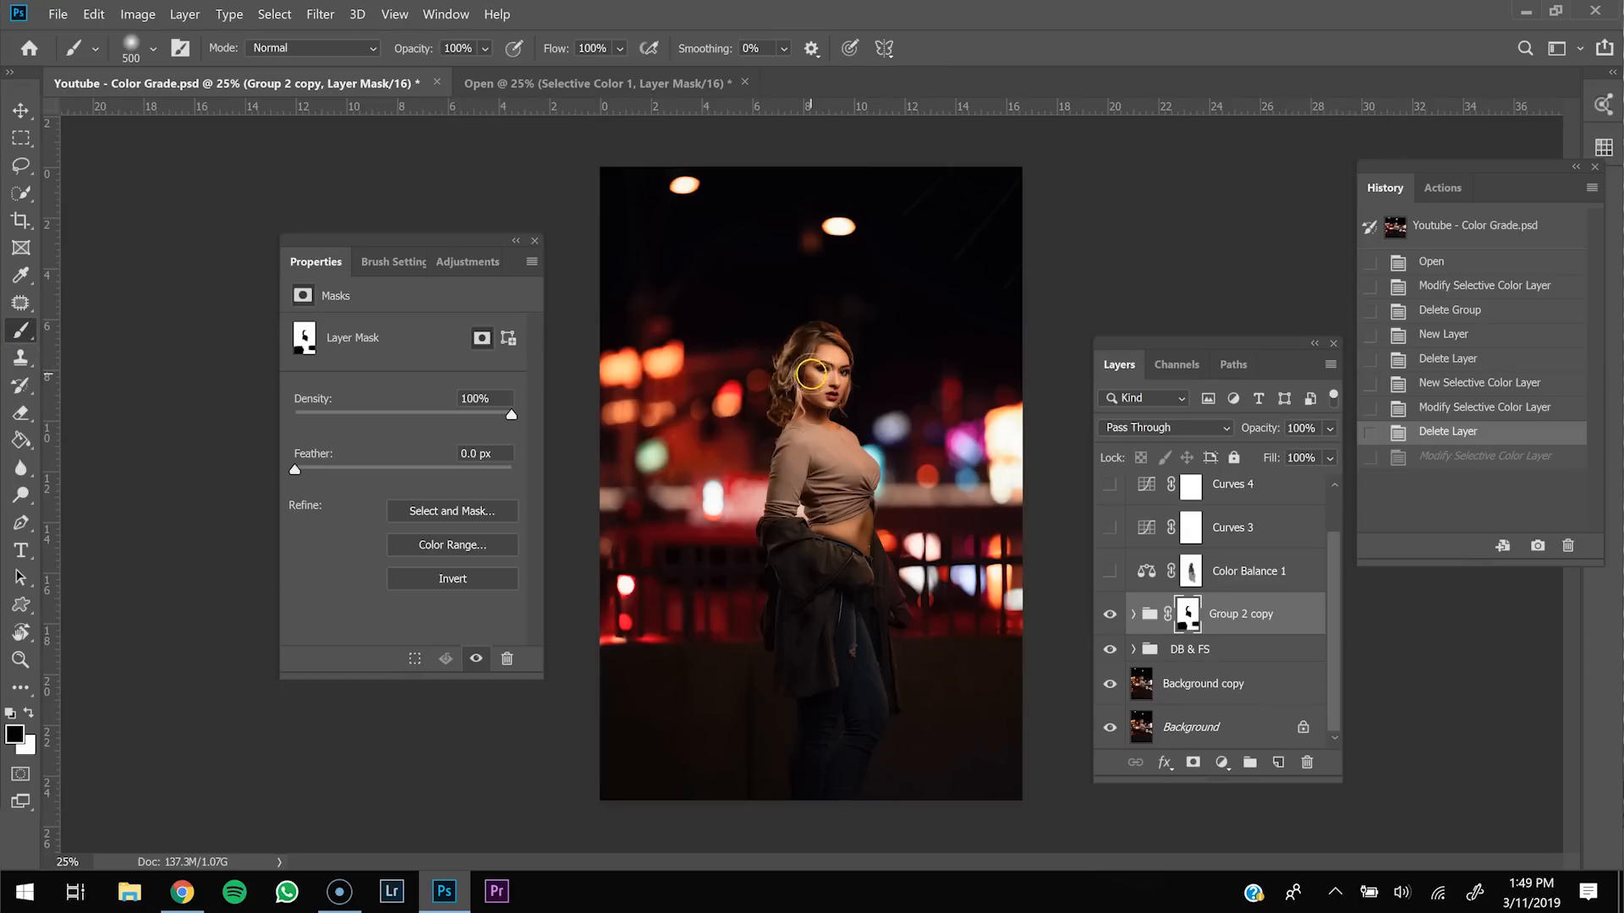
key(backslash)
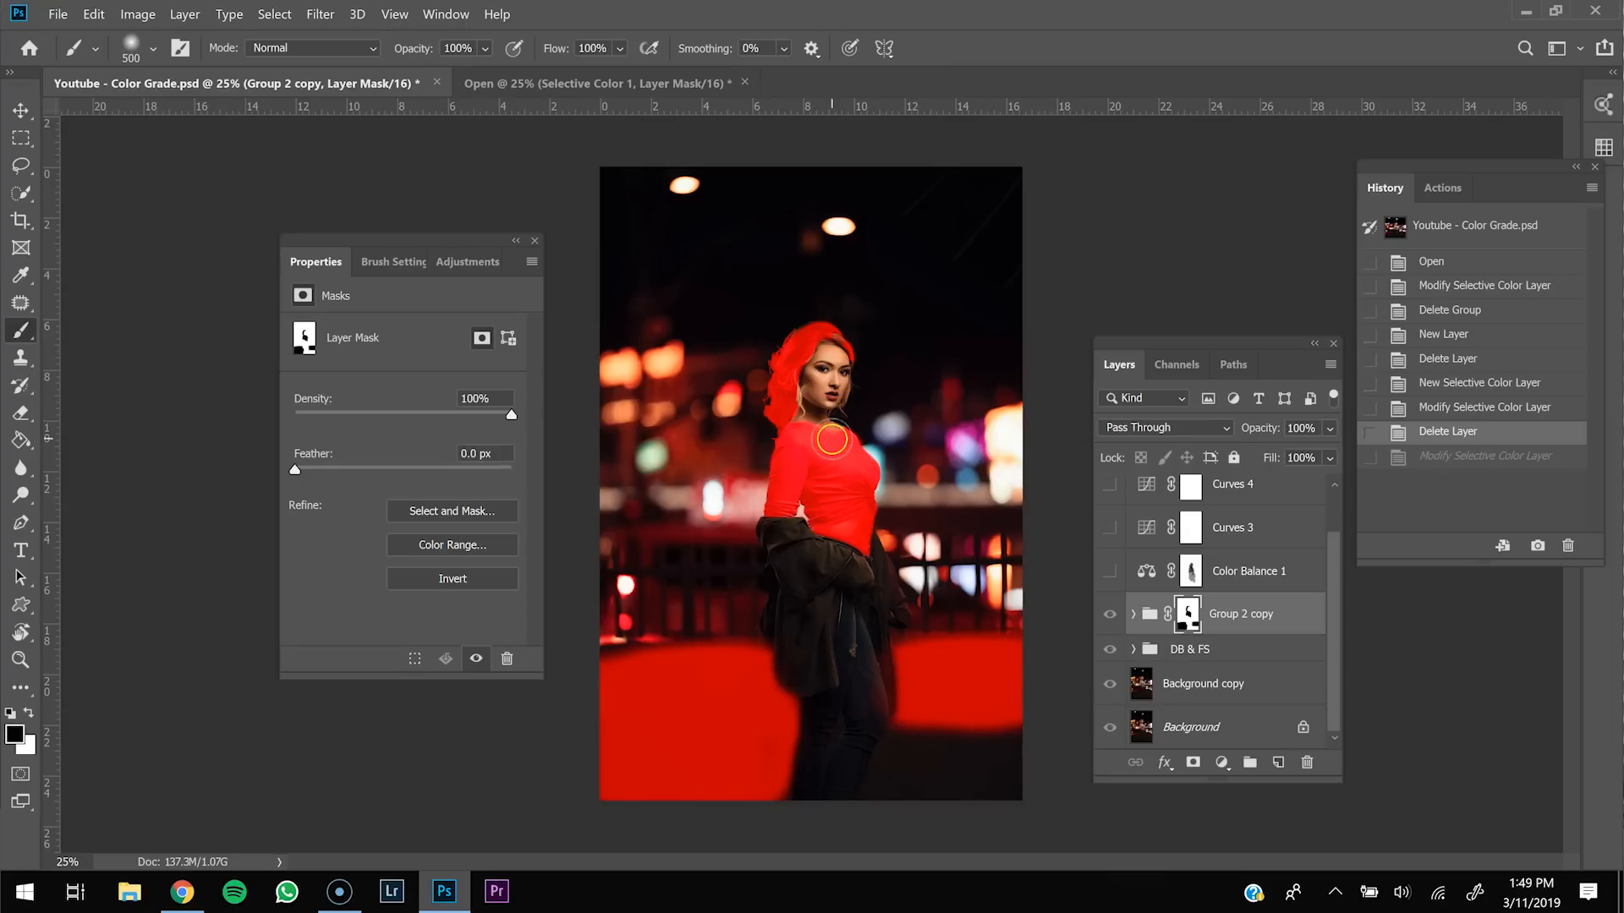
key(backslash)
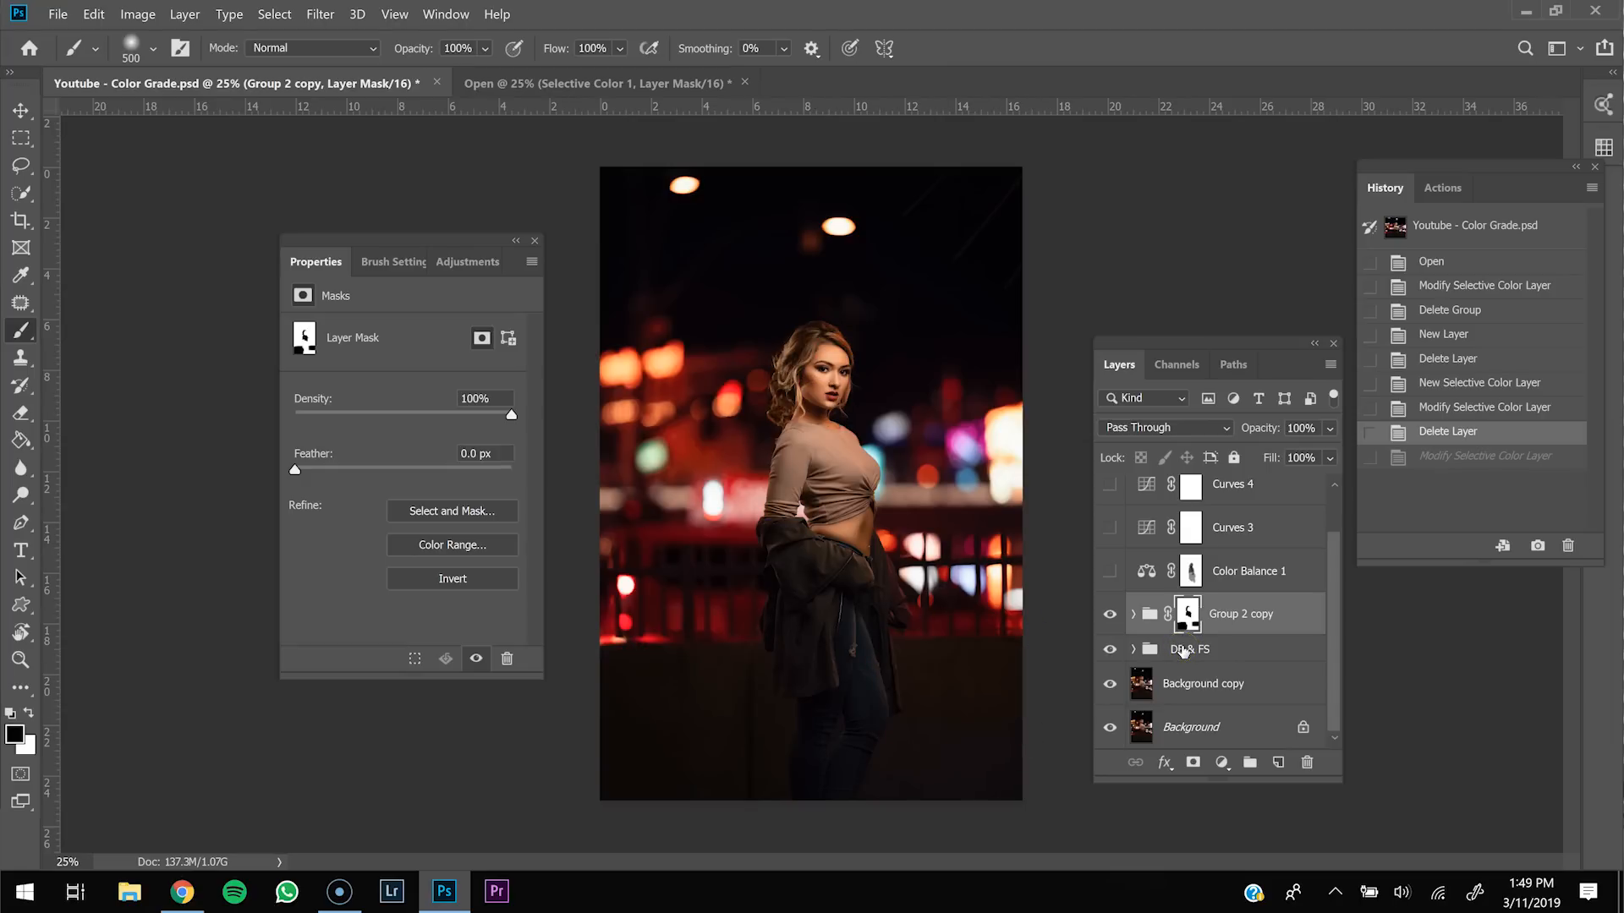
click(1300, 622)
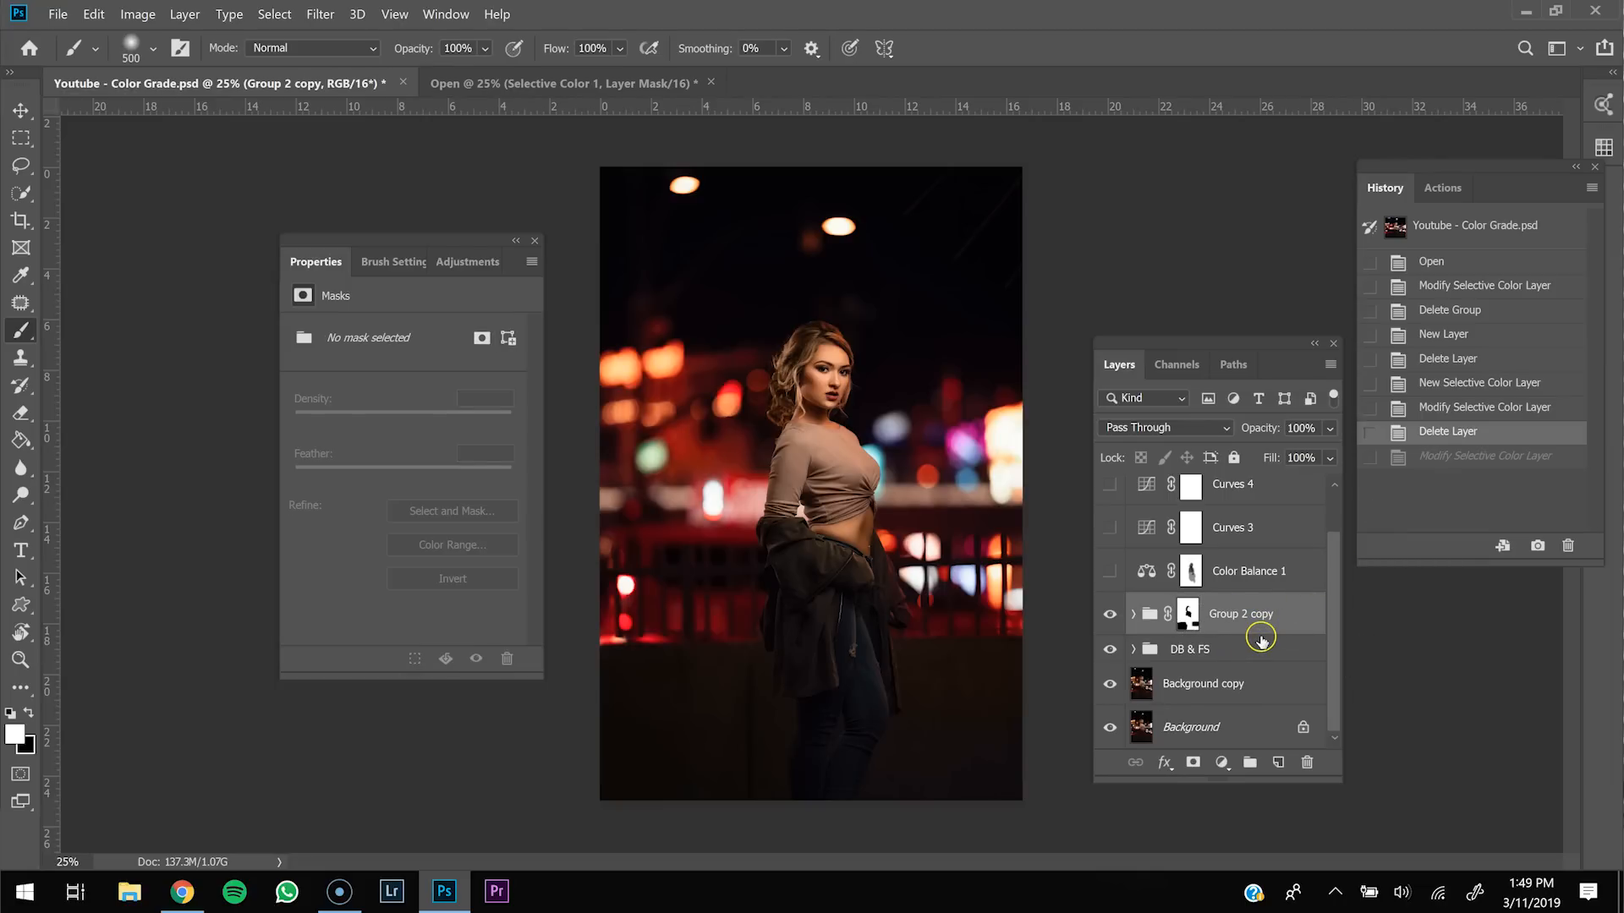
Step: Make the Color Balance 1 layer visible and examine its Midtones, Shadows and Highlights settings
click(1277, 582)
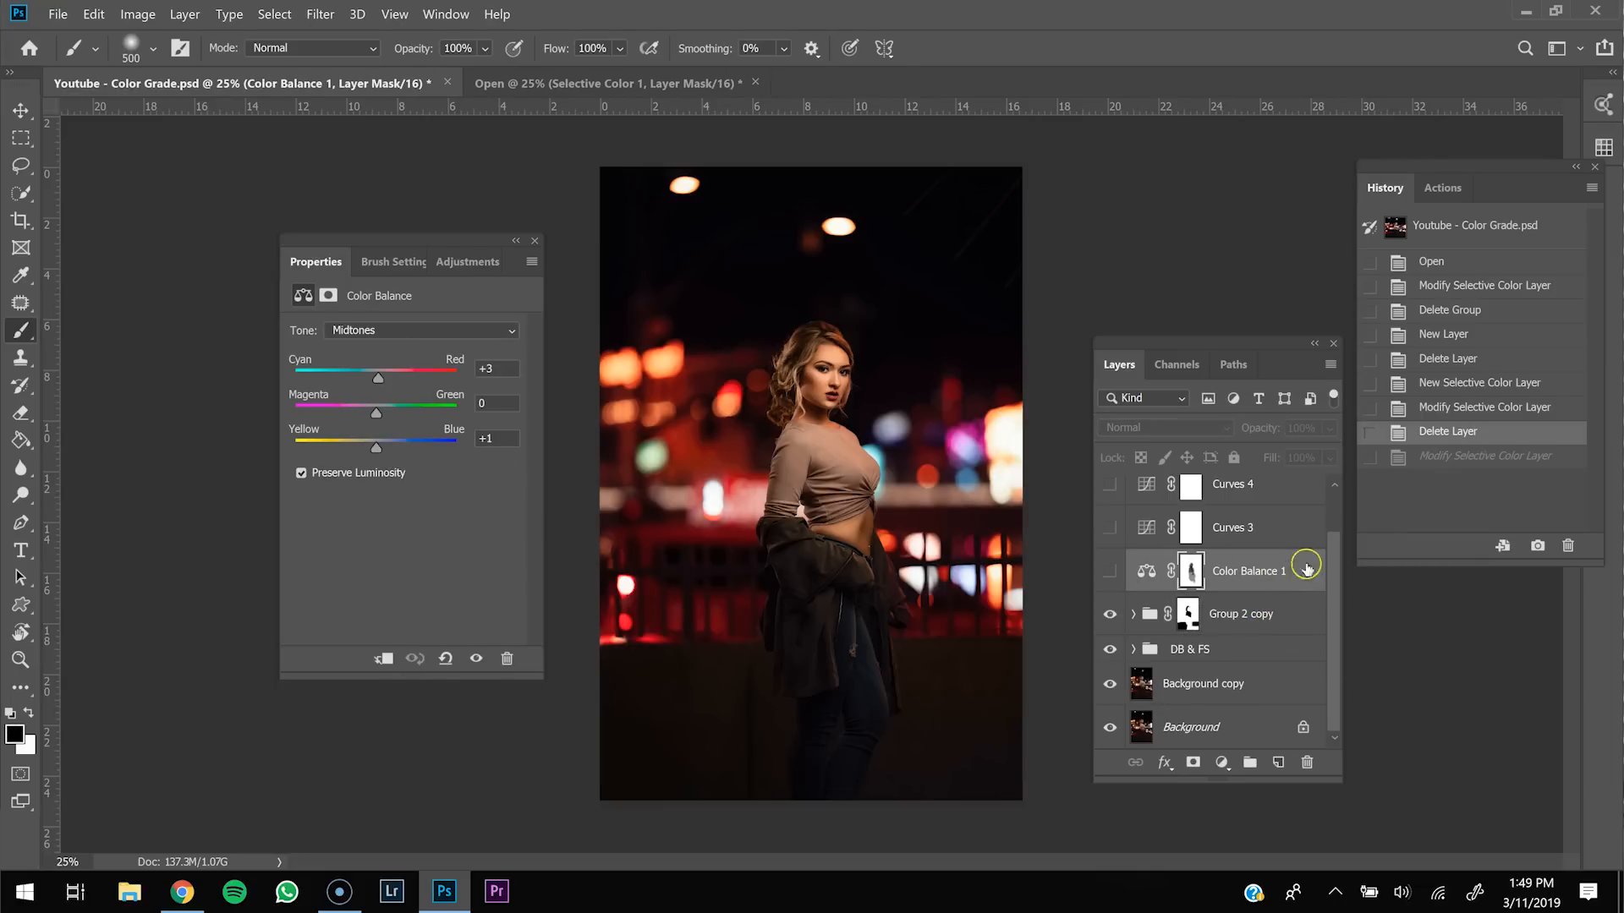
click(1110, 572)
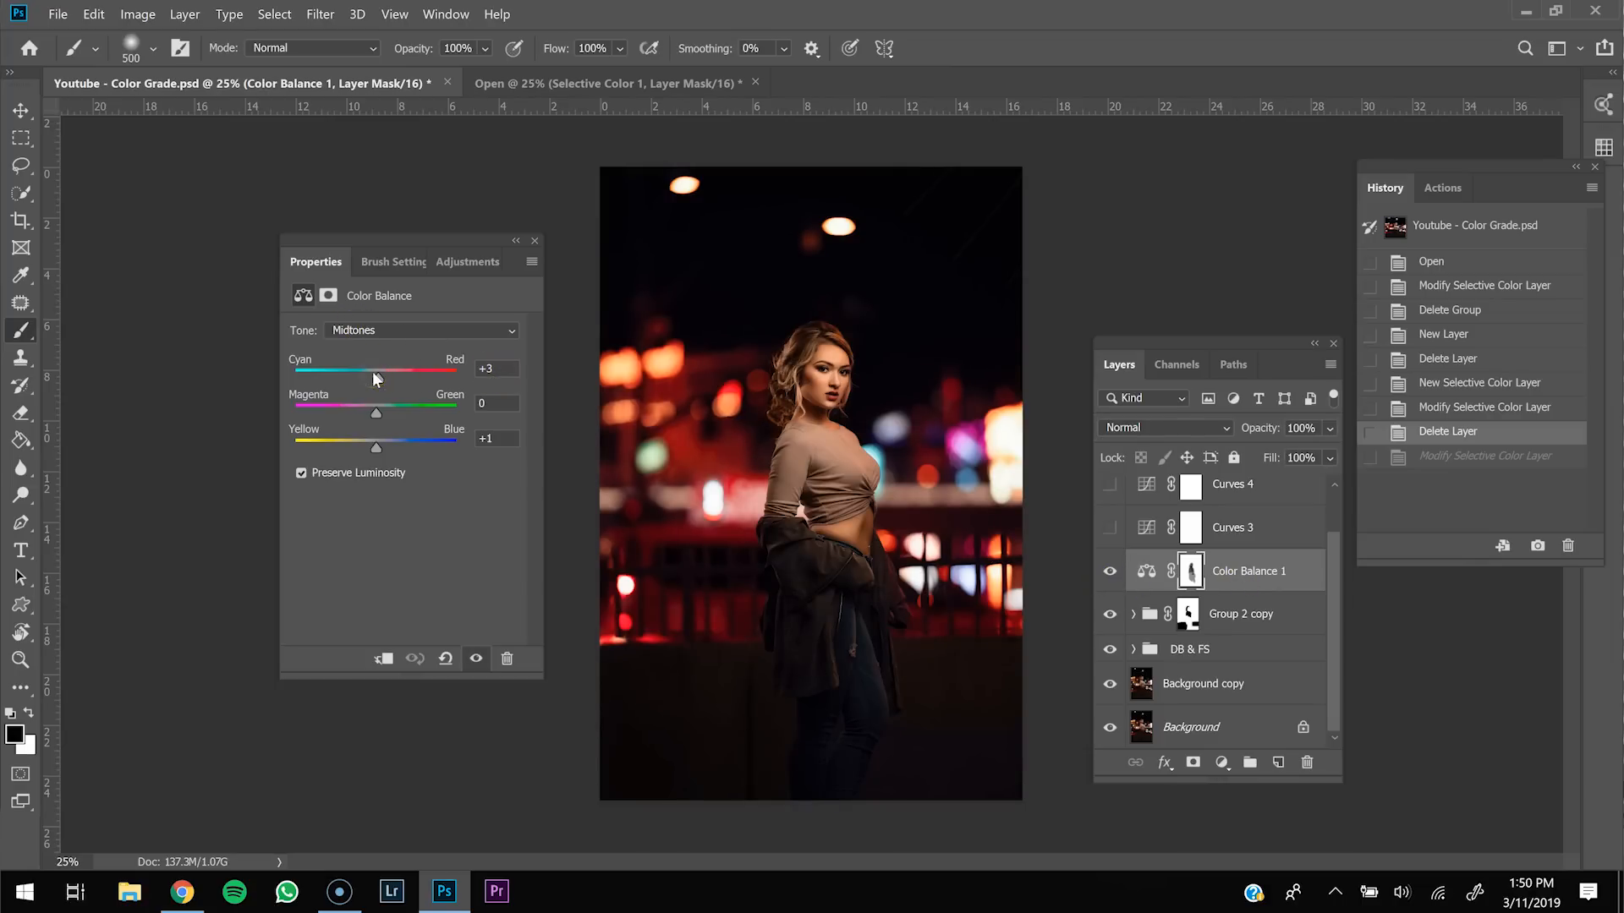
click(370, 456)
click(523, 457)
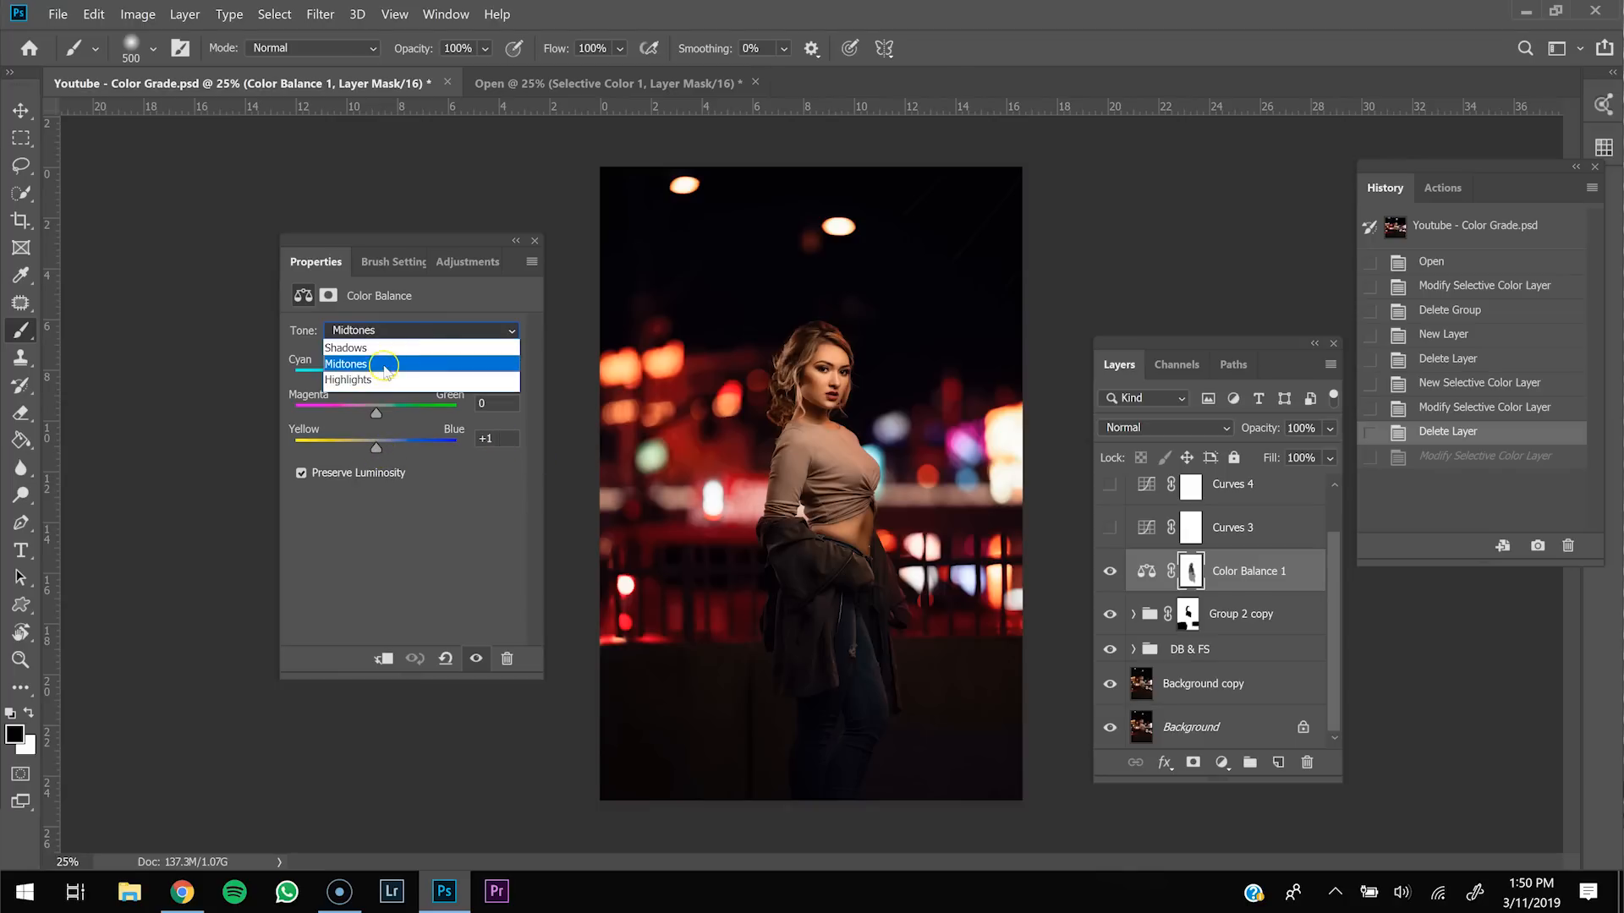
click(364, 348)
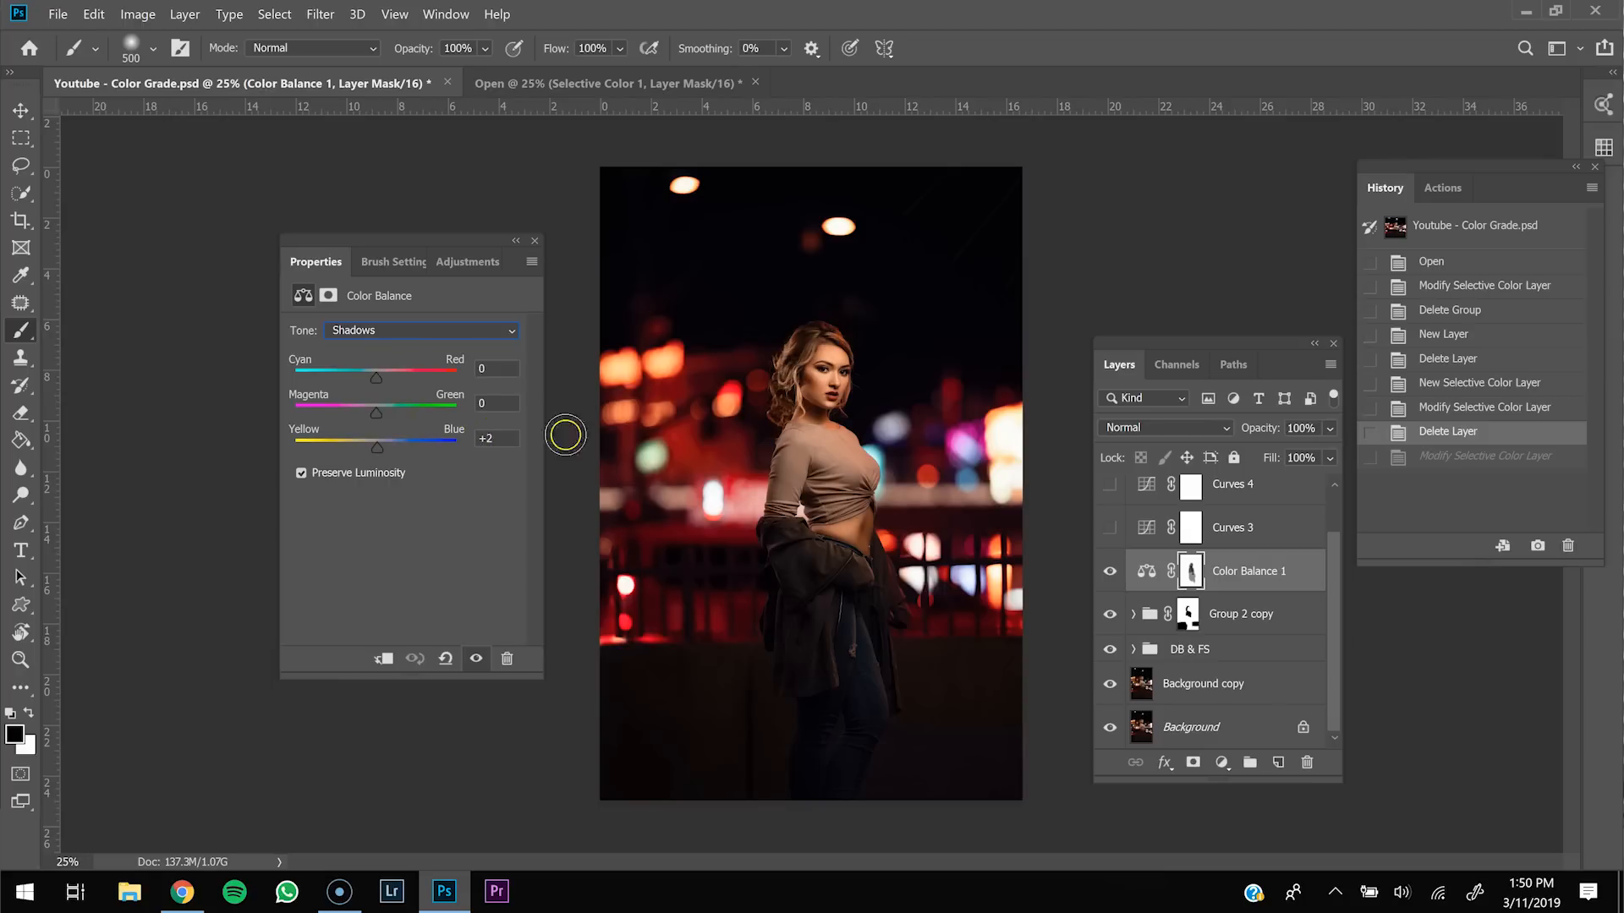
click(393, 347)
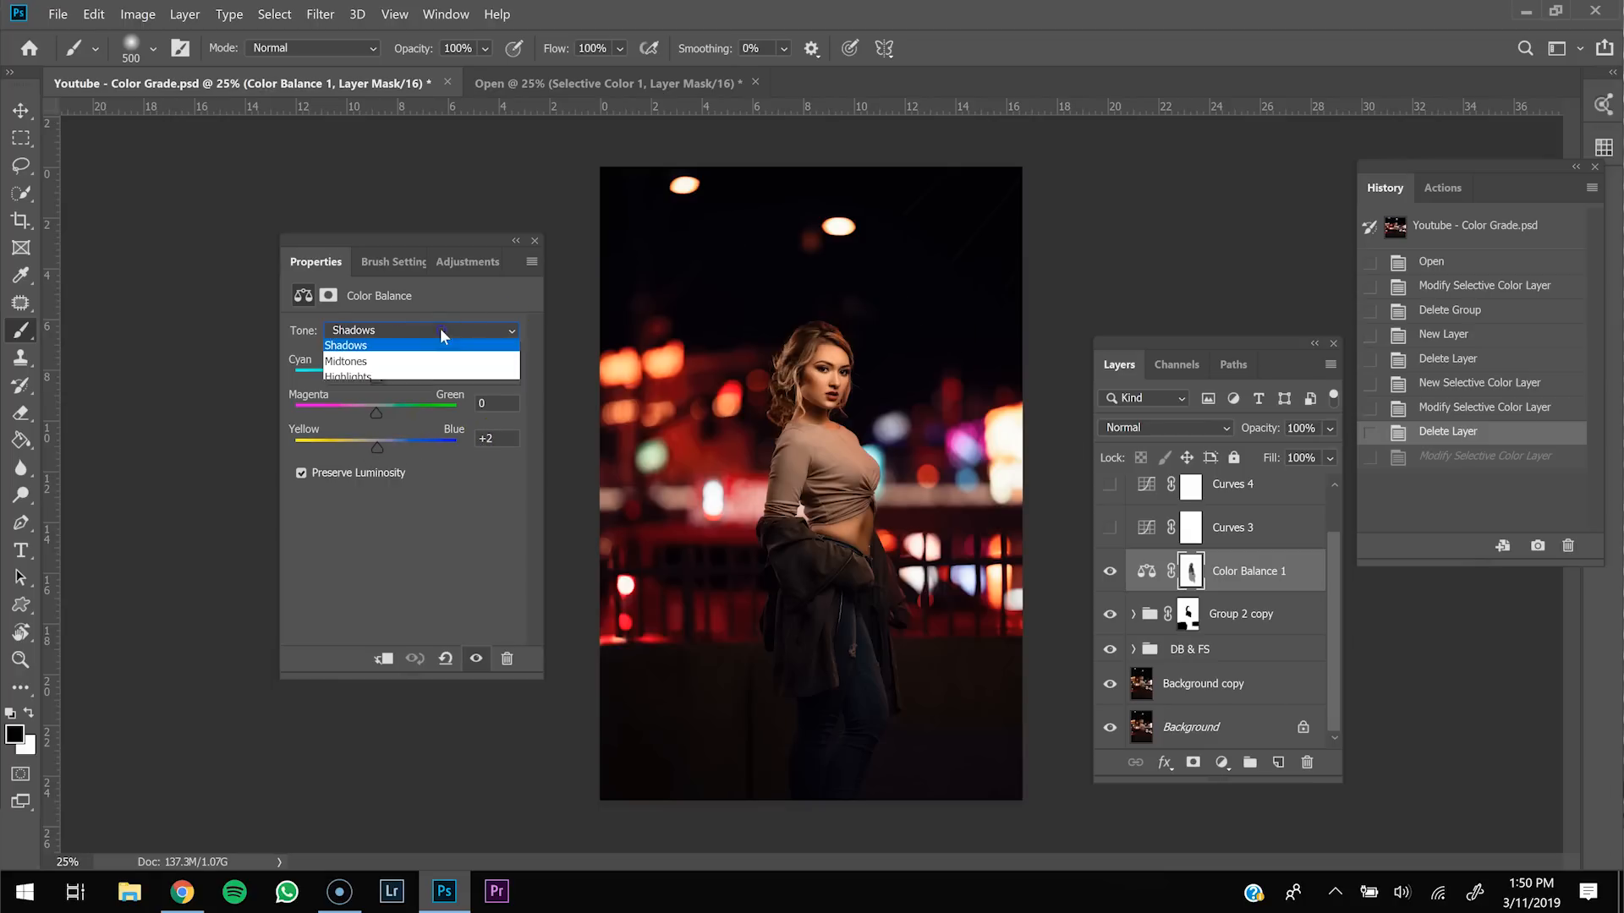
click(398, 382)
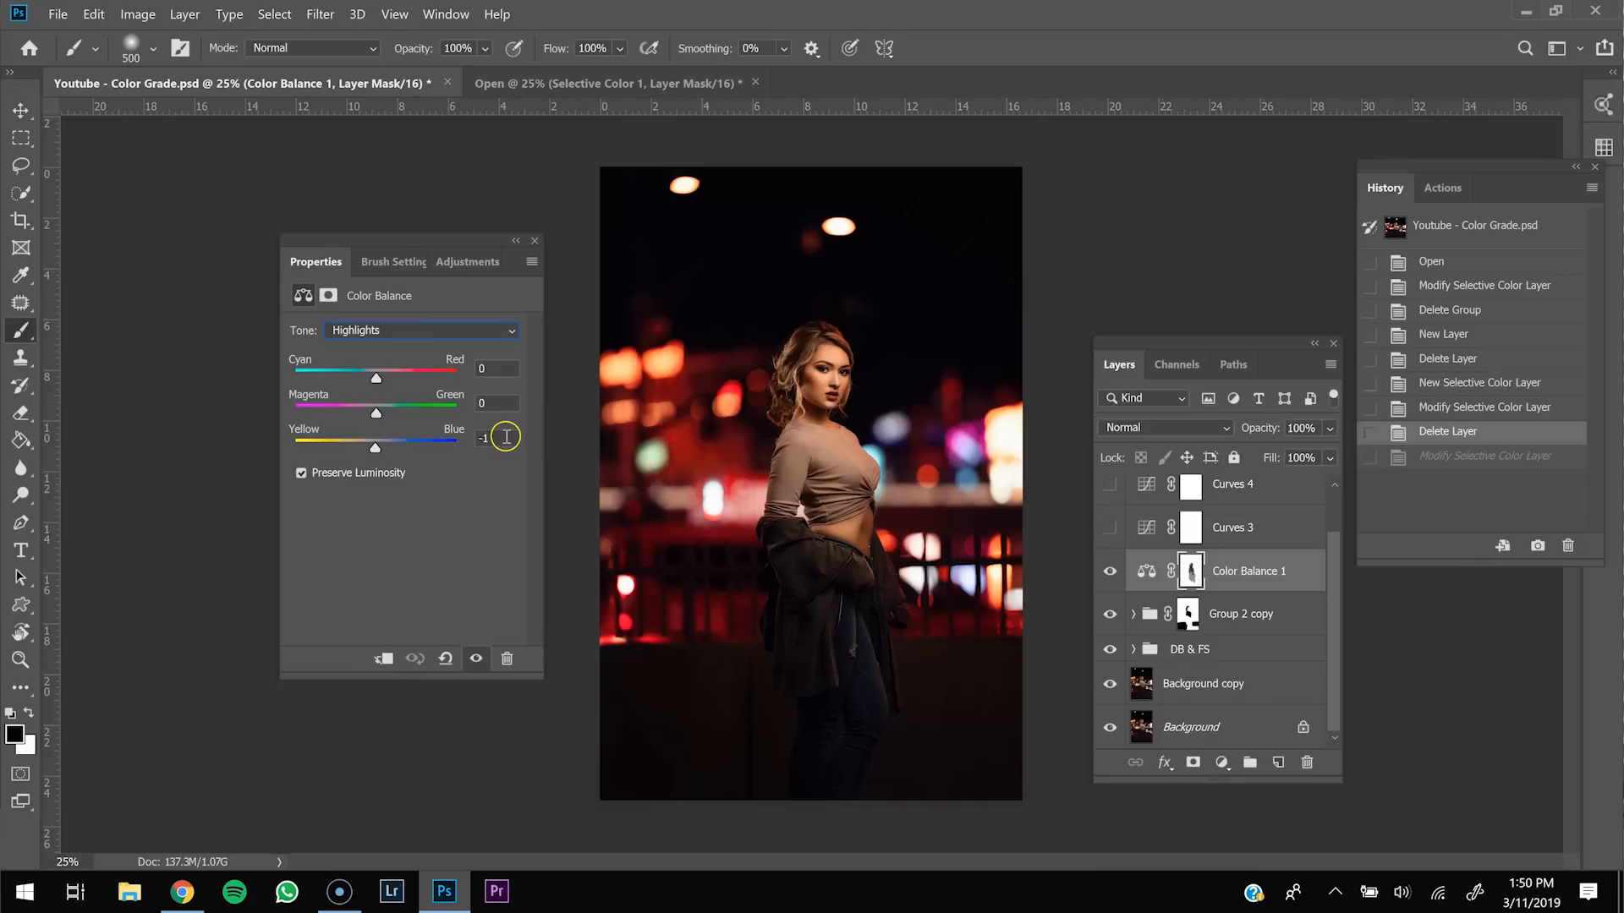
Step: Examine the Color Balance 1 layer mask as an overlay on the portrait, and hide the overlay again
click(1192, 575)
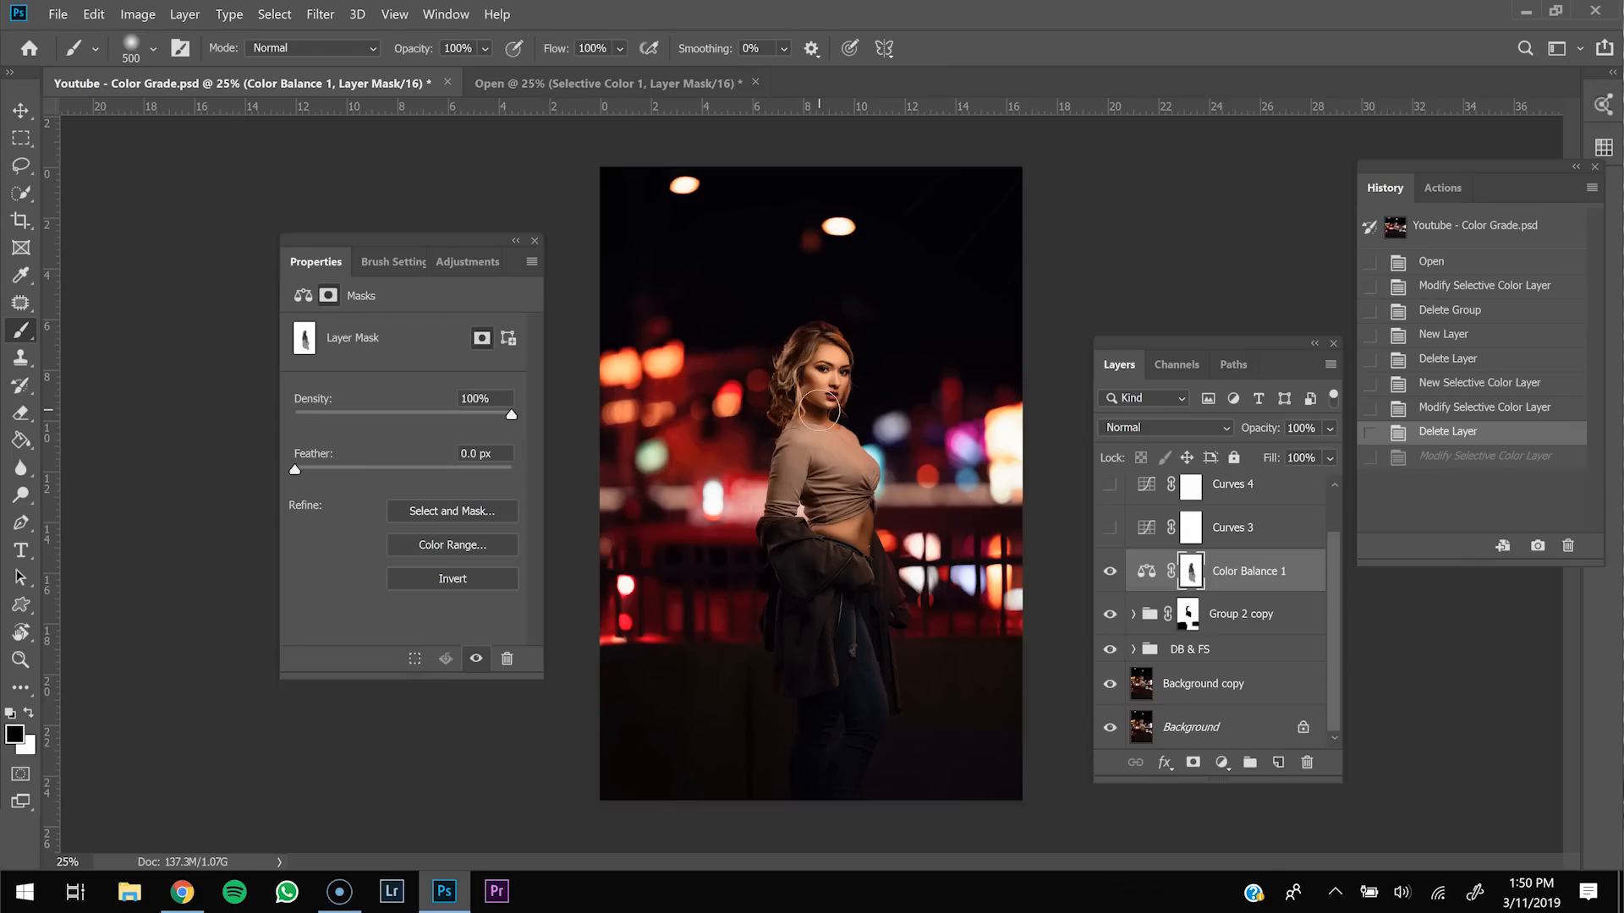
key(backslash)
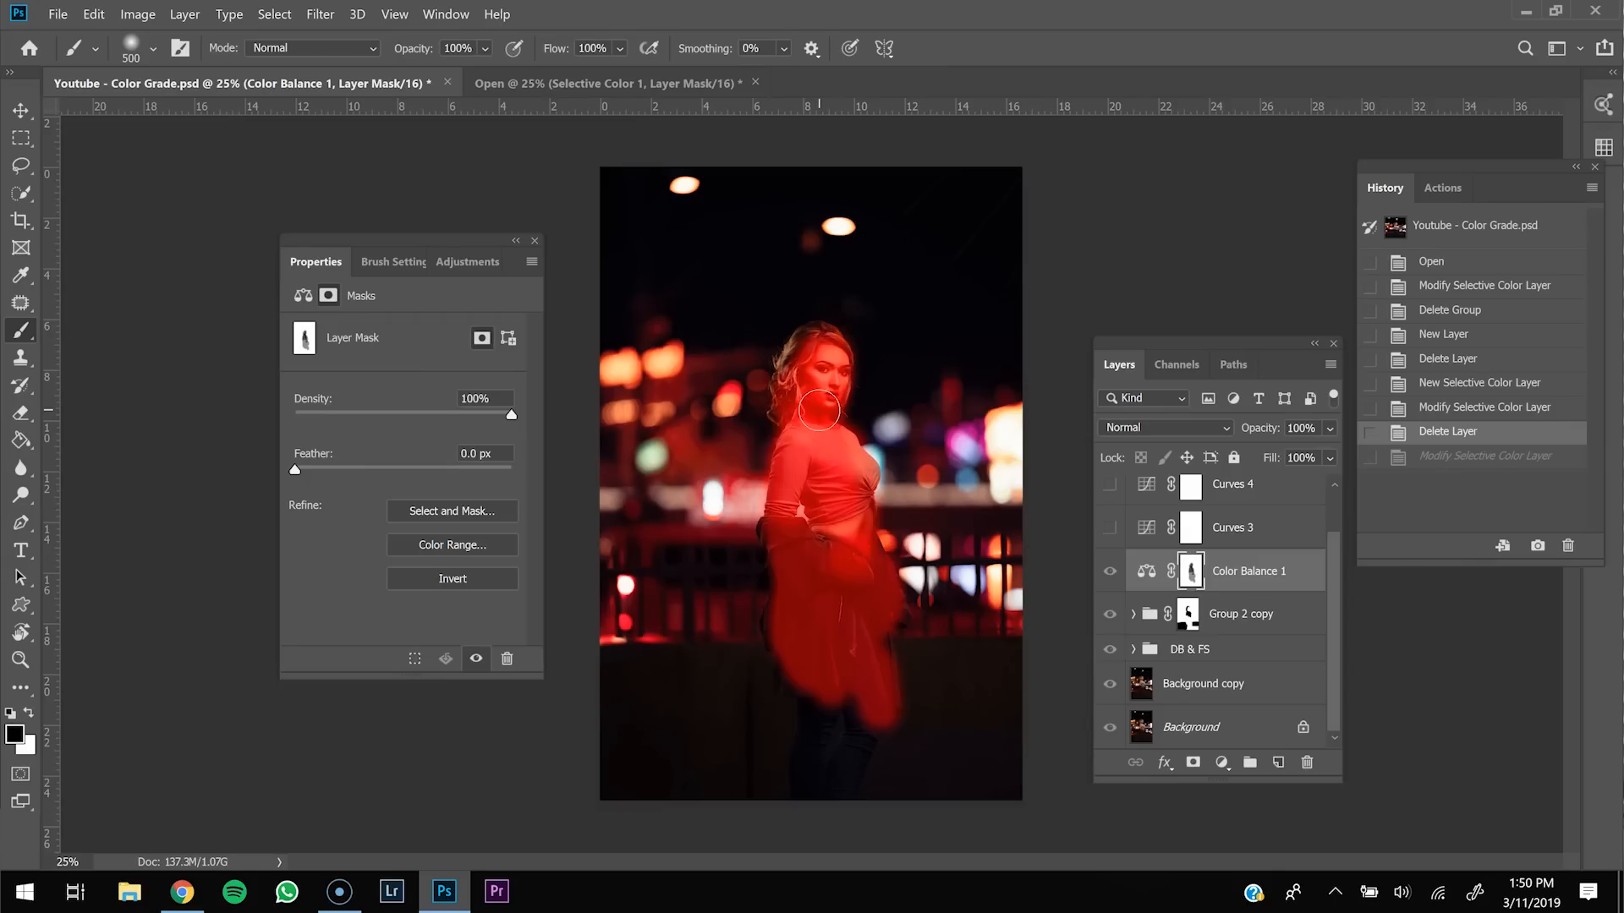
click(820, 399)
click(826, 363)
key(backslash)
Step: Make the Curves 3 layer visible and examine its Red, Green and Blue channel curves
click(1244, 592)
scroll(1244, 592, up, 1)
click(1235, 578)
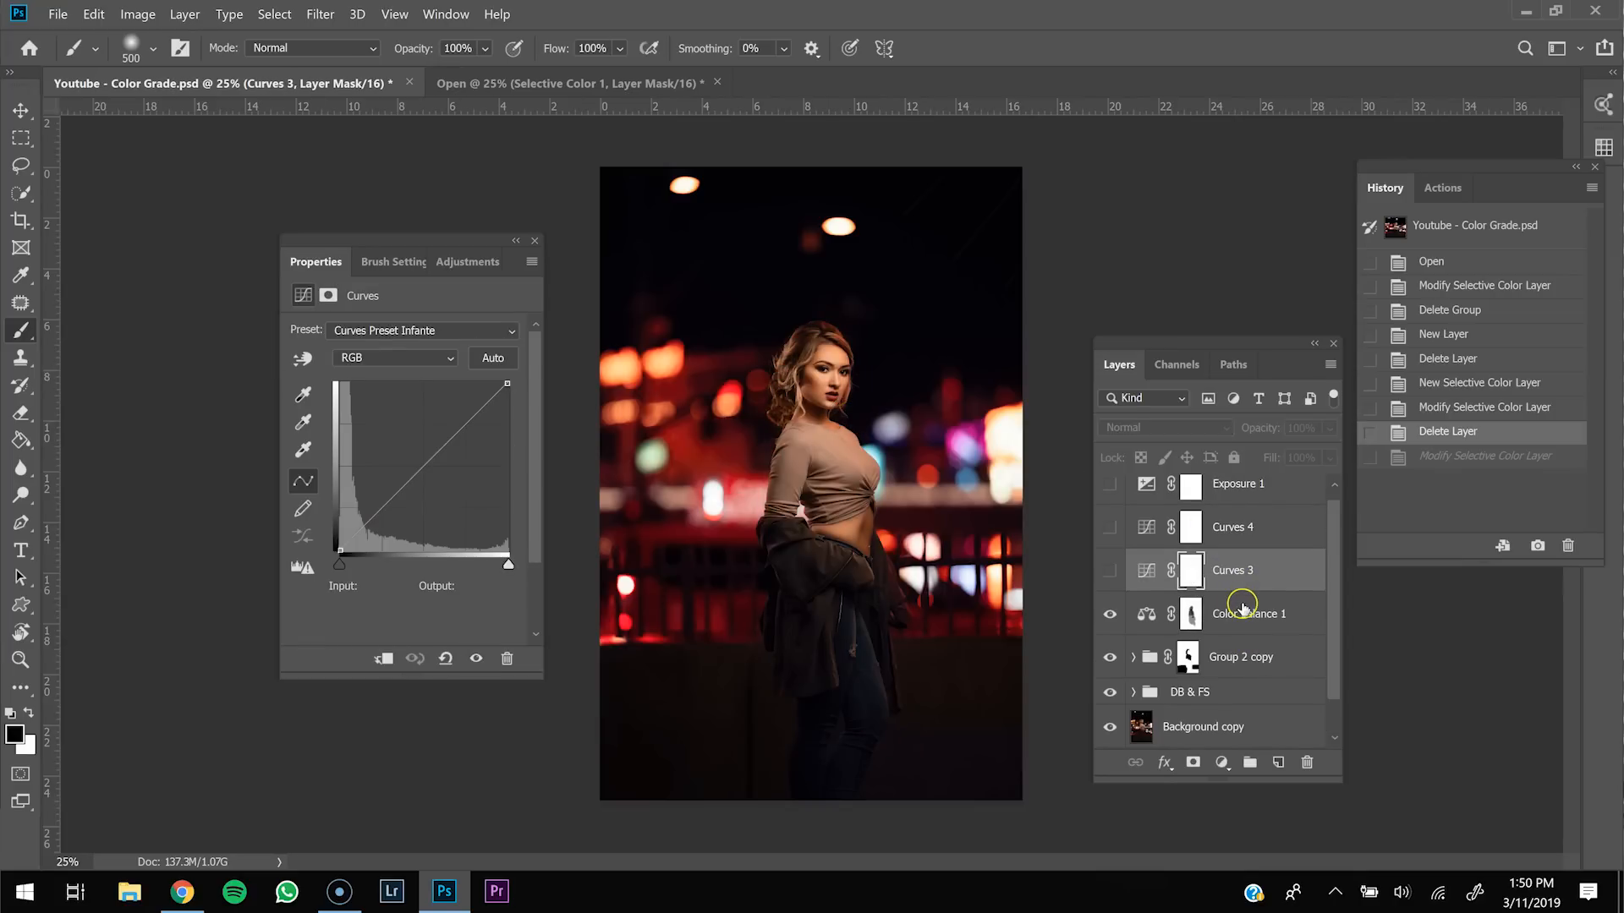
click(1110, 572)
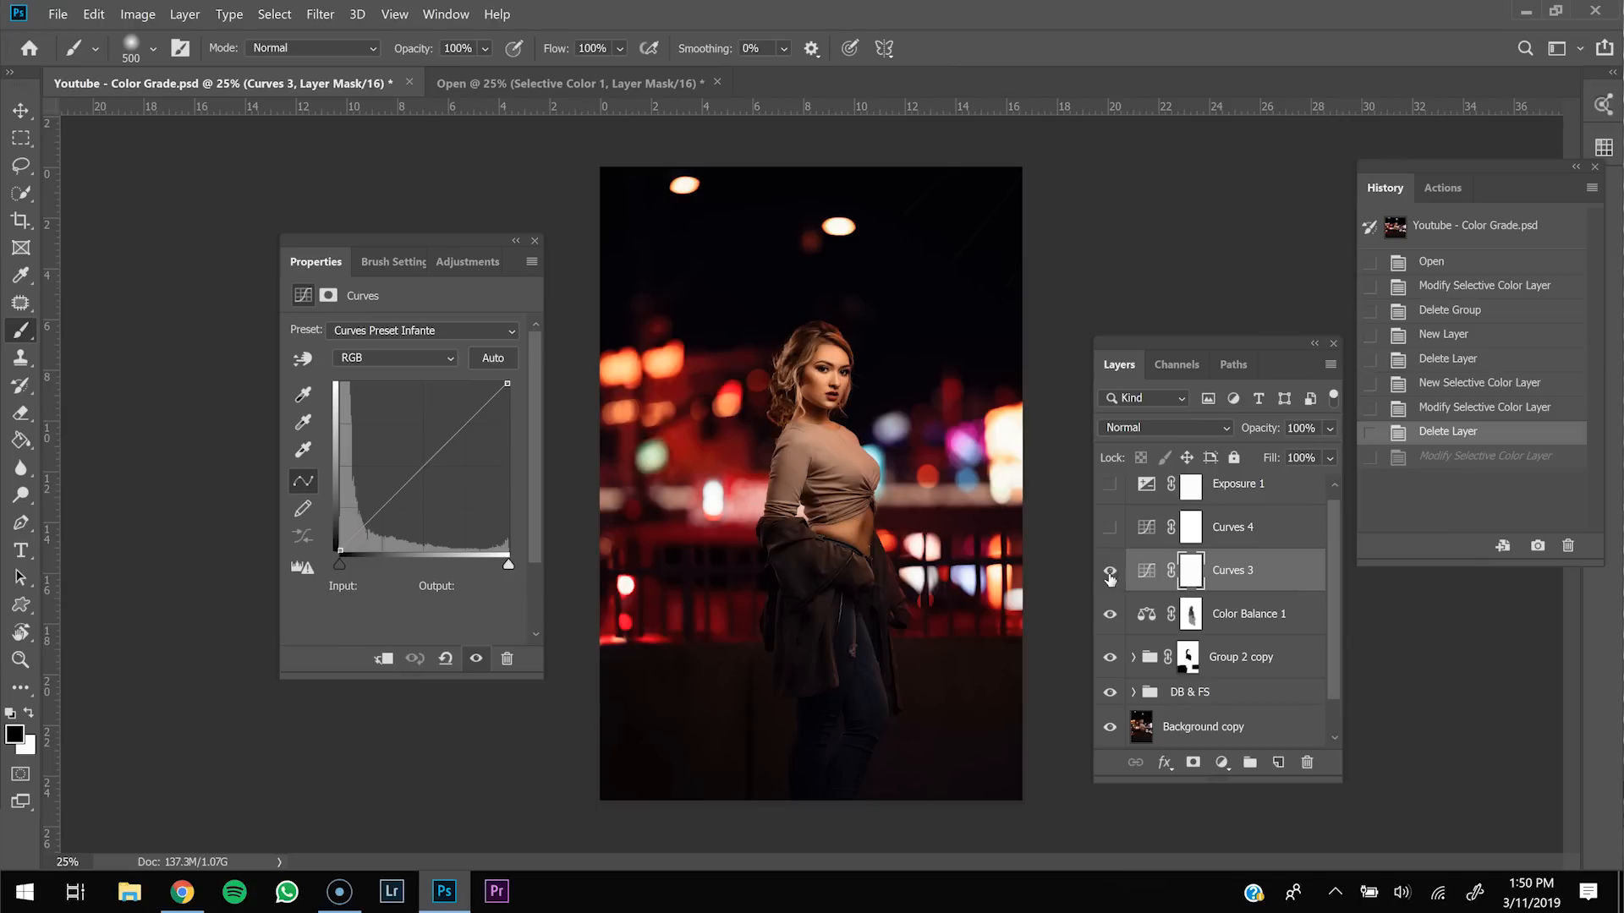
click(385, 358)
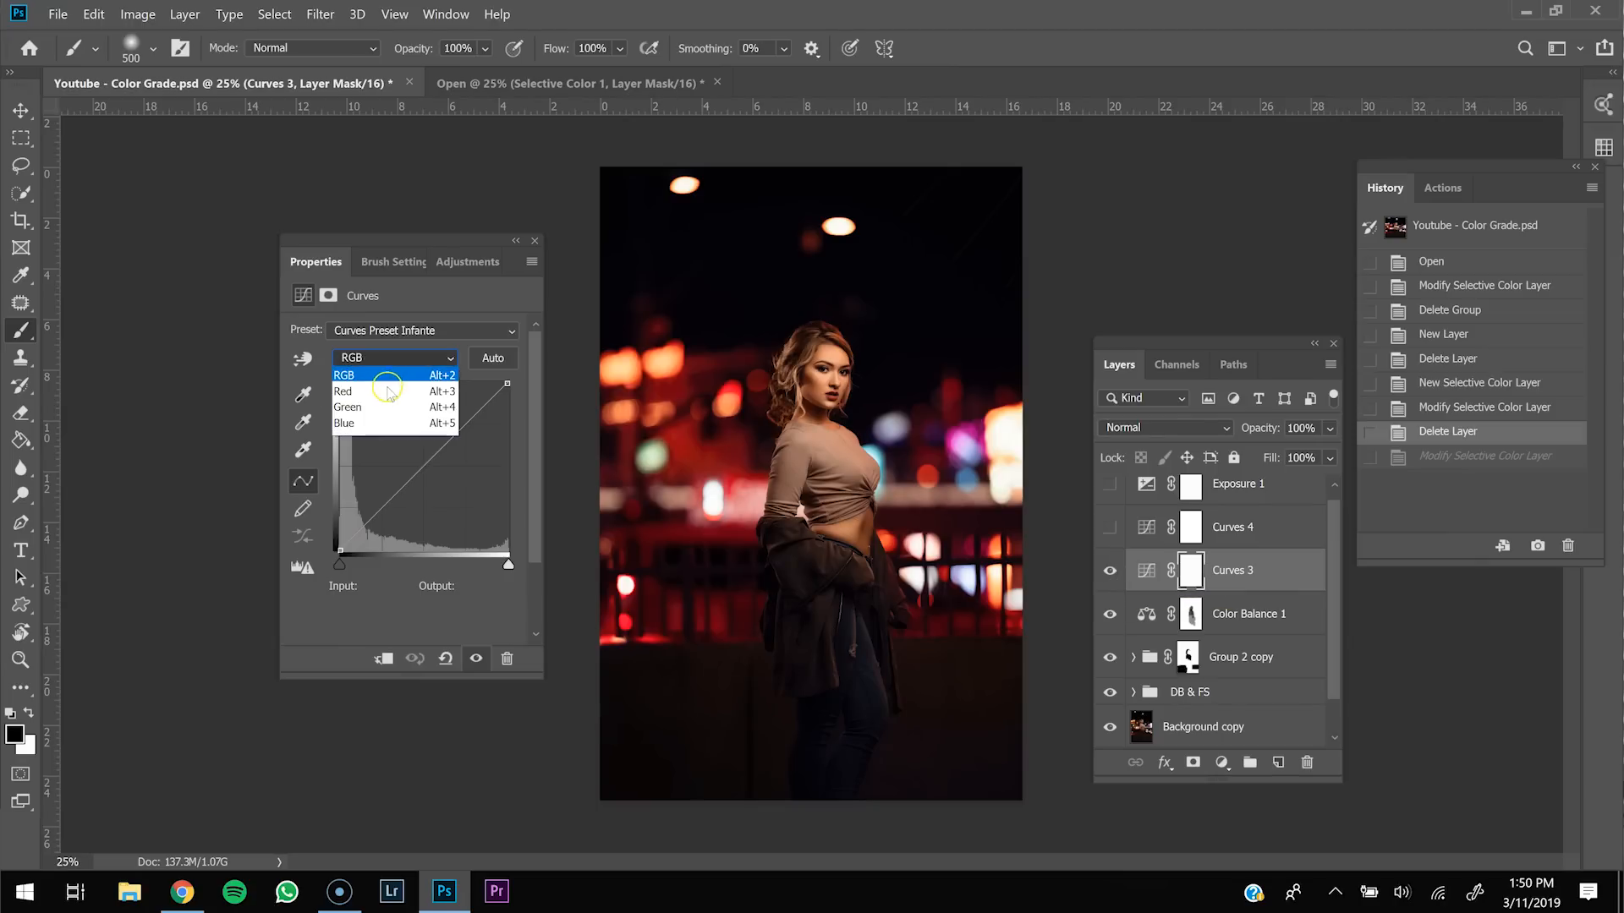
click(382, 393)
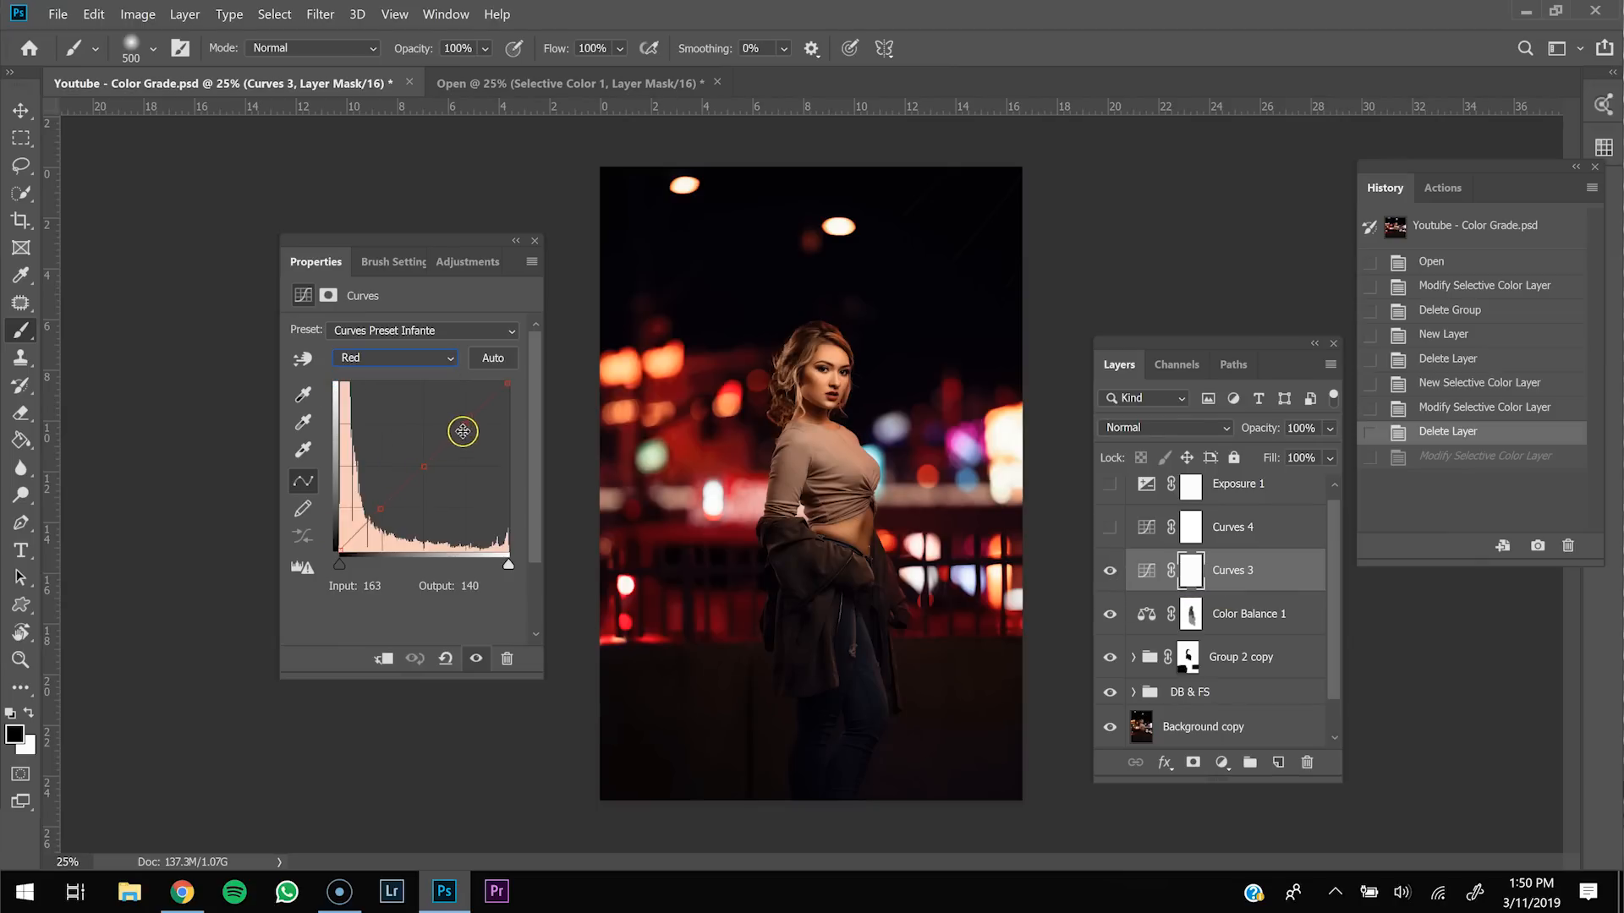
click(413, 358)
click(384, 411)
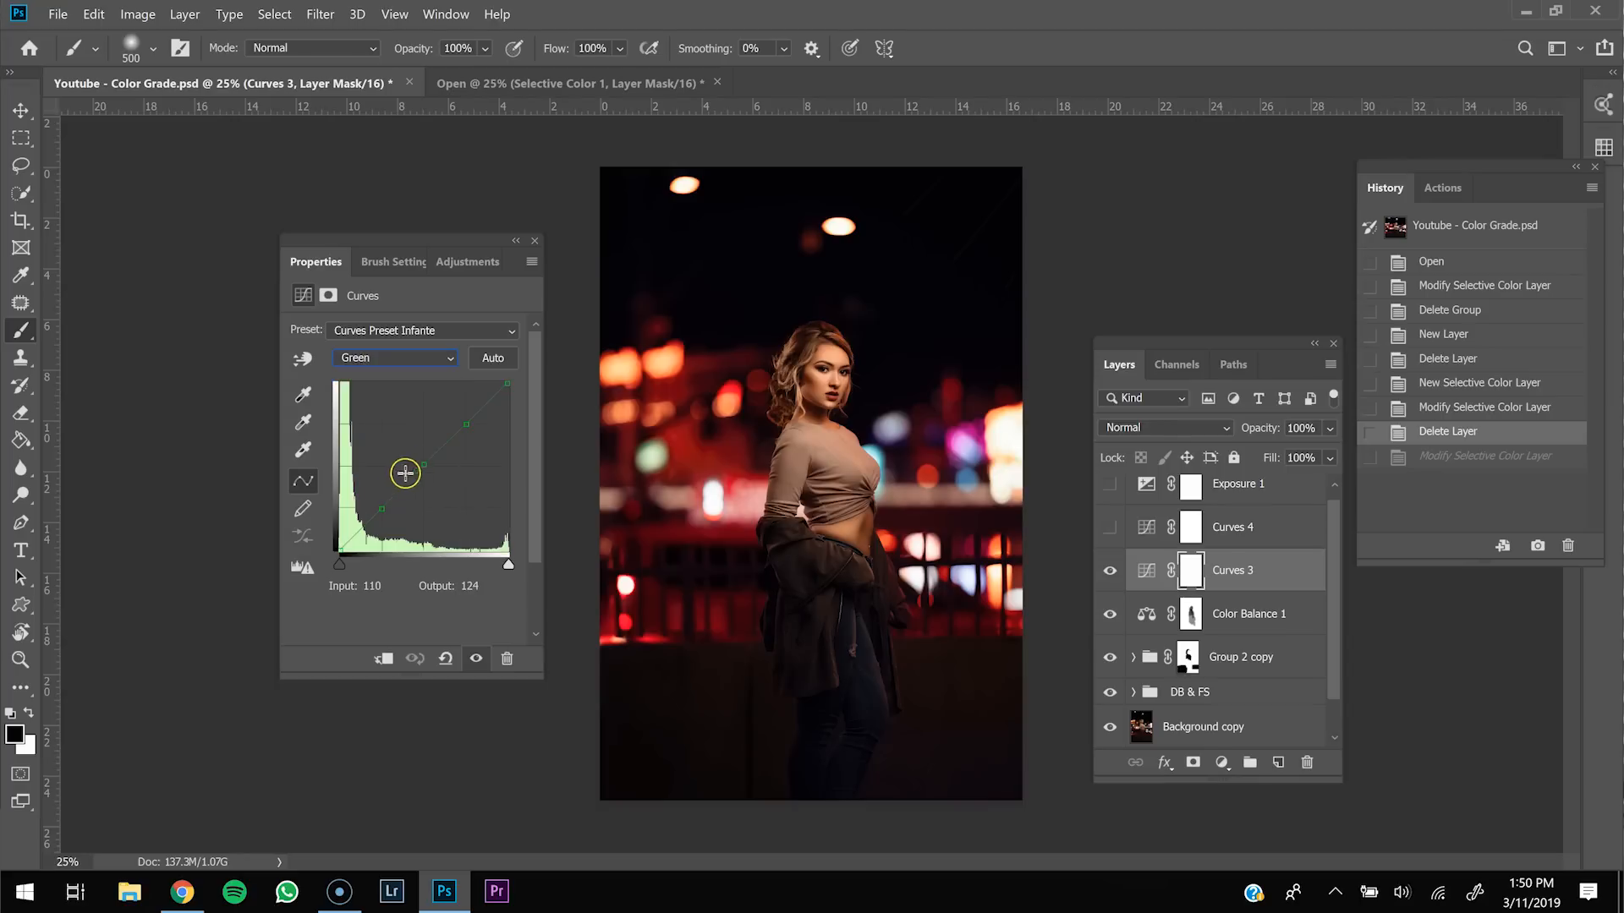
click(417, 359)
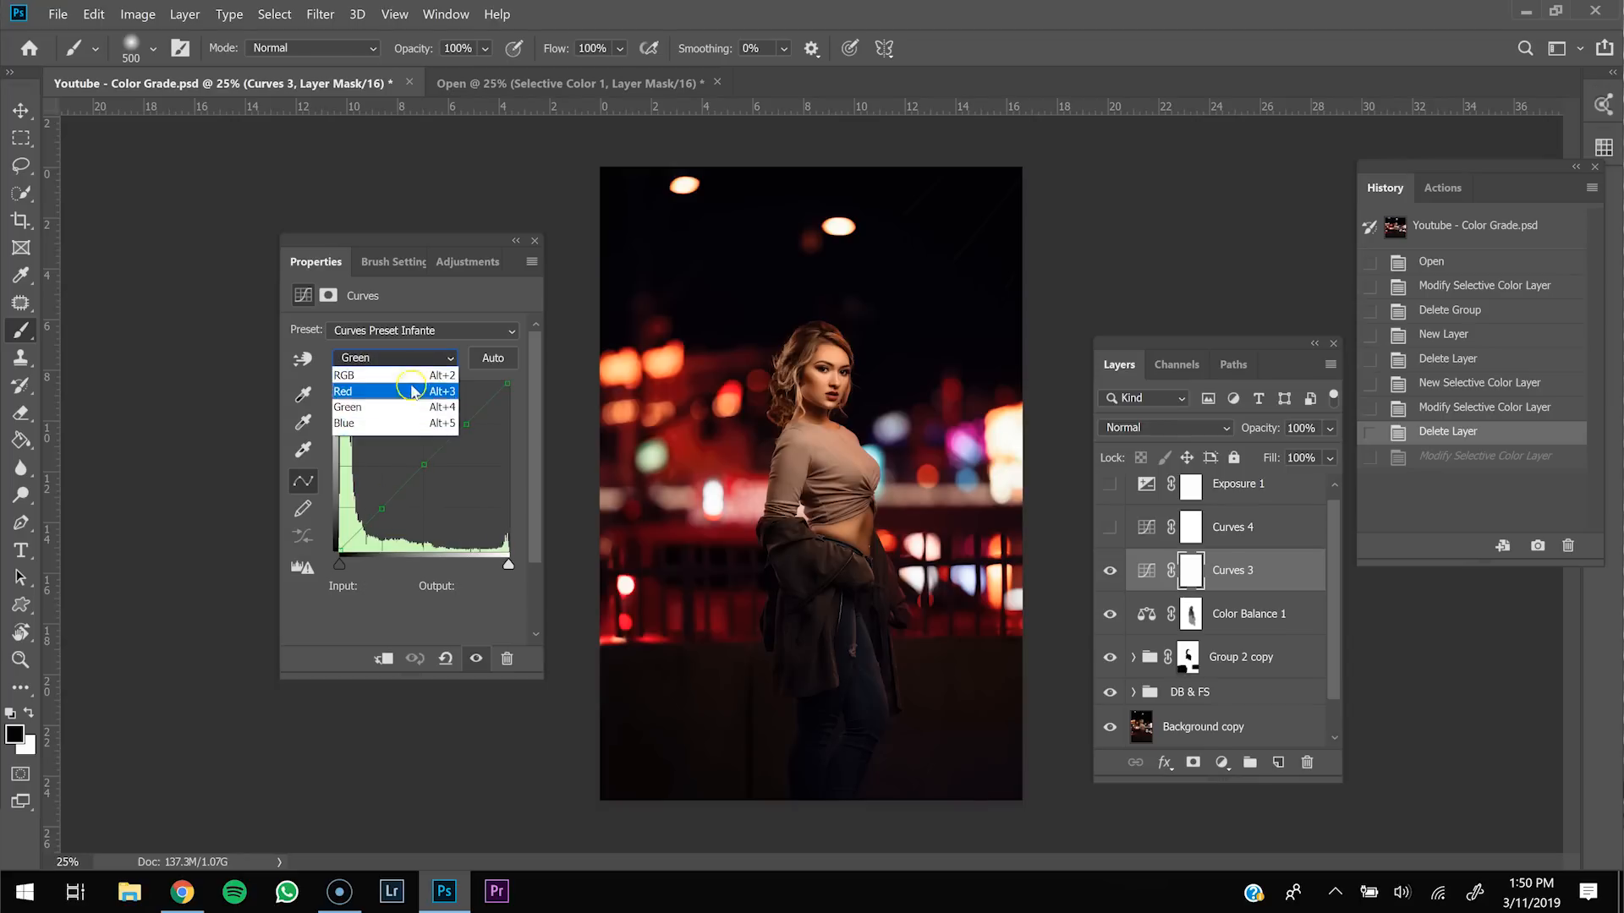
click(376, 425)
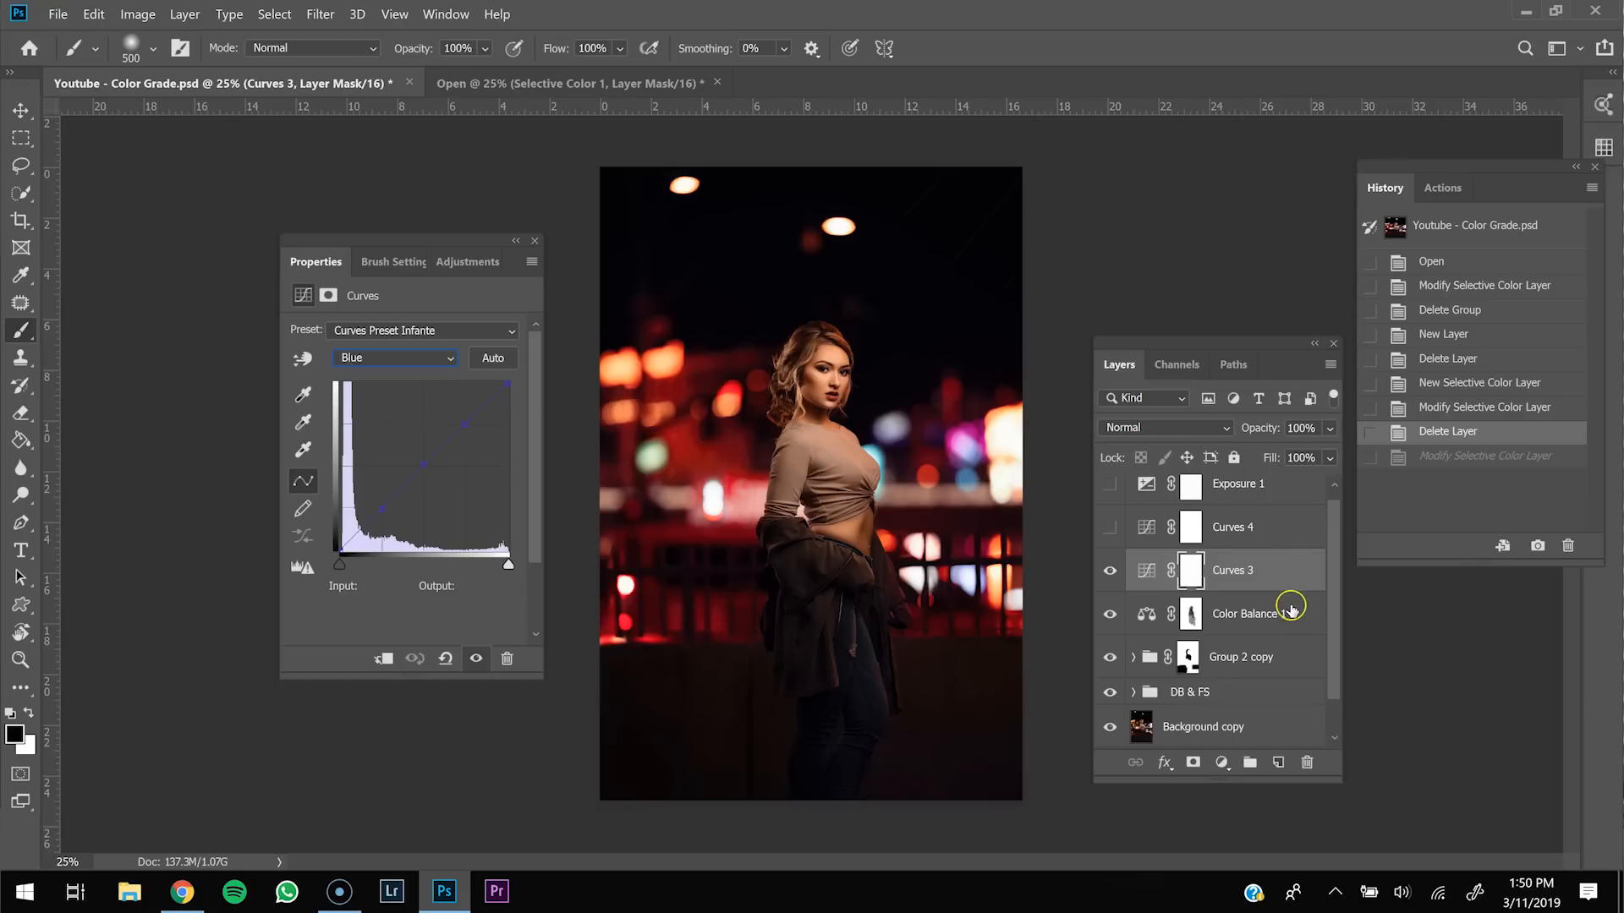
Step: Make the Curves 4 layer visible and examine the points of its Blue channel curve
scroll(1288, 609, up, 1)
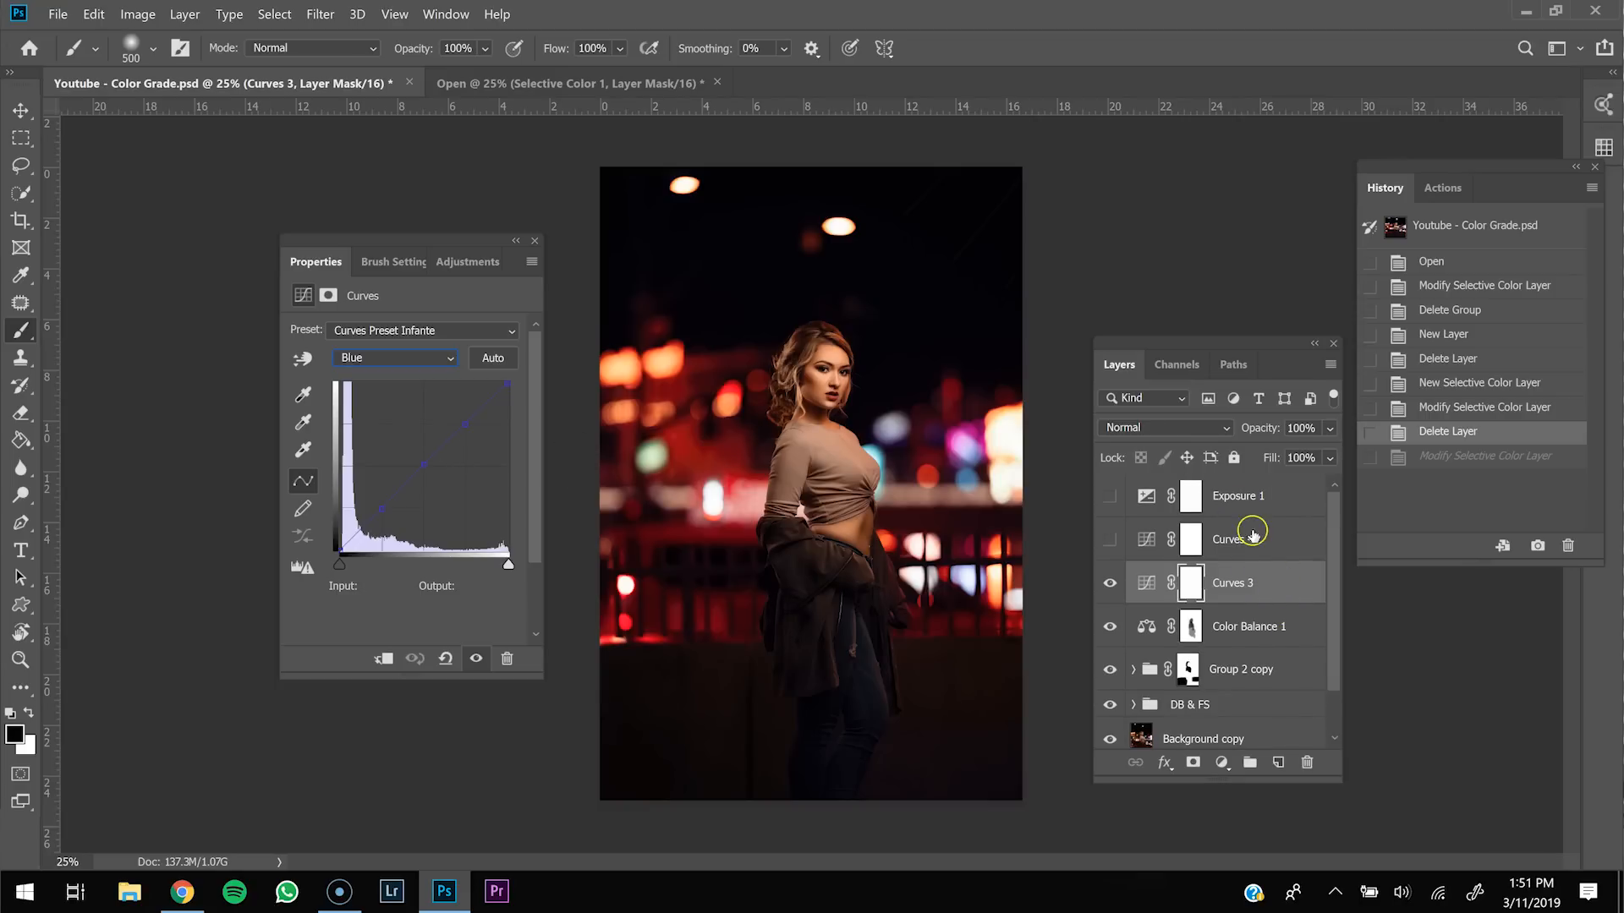
click(1193, 542)
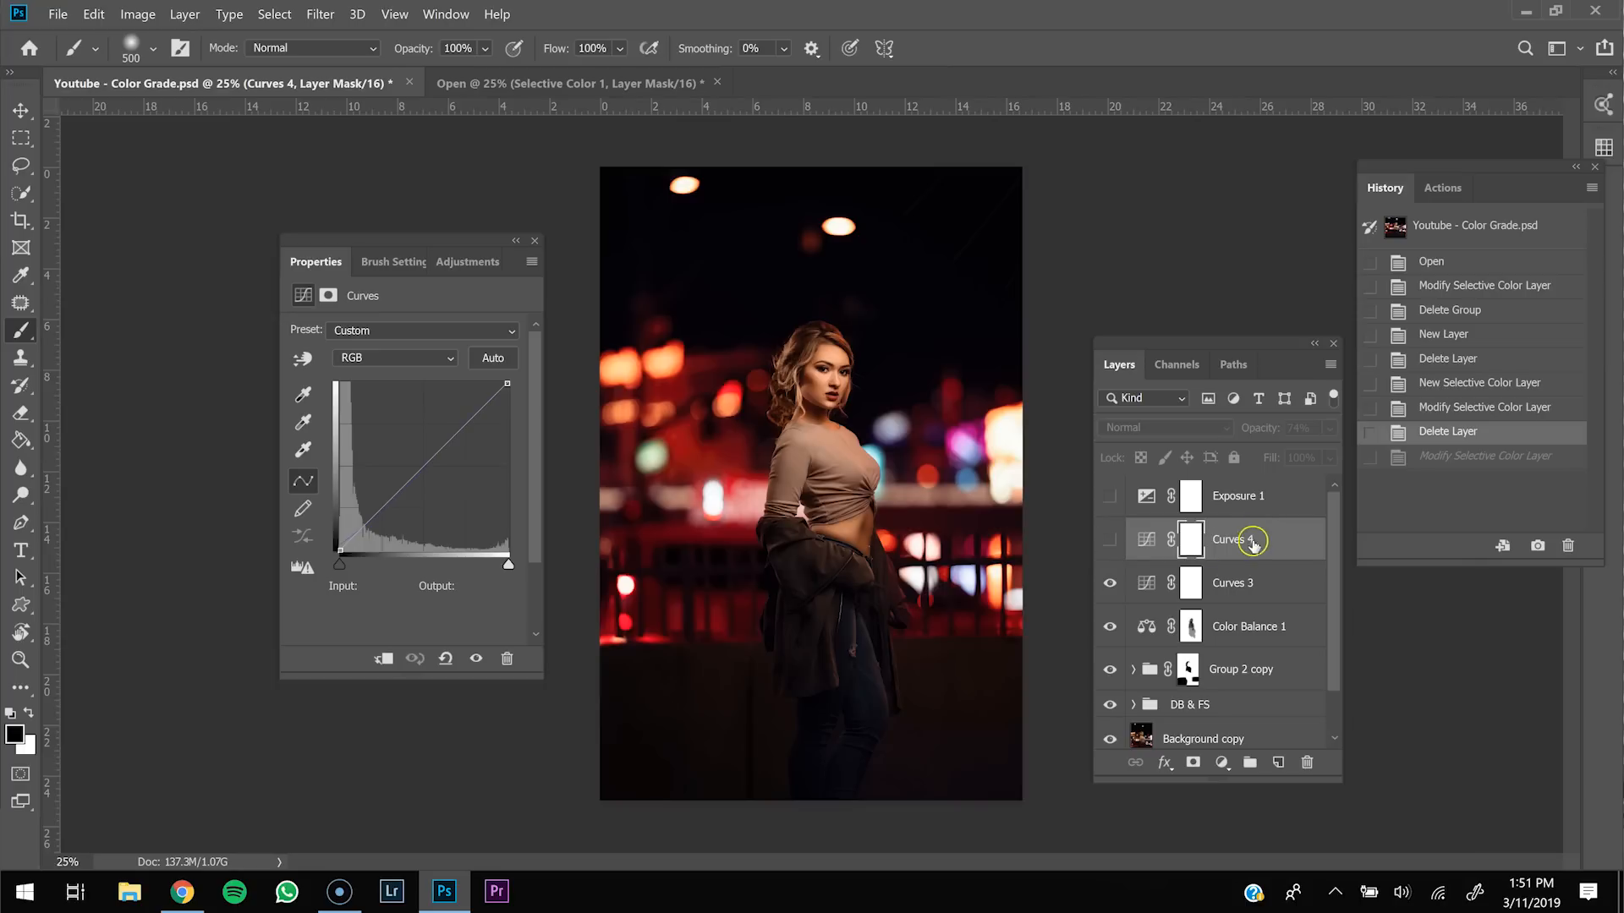
click(1110, 546)
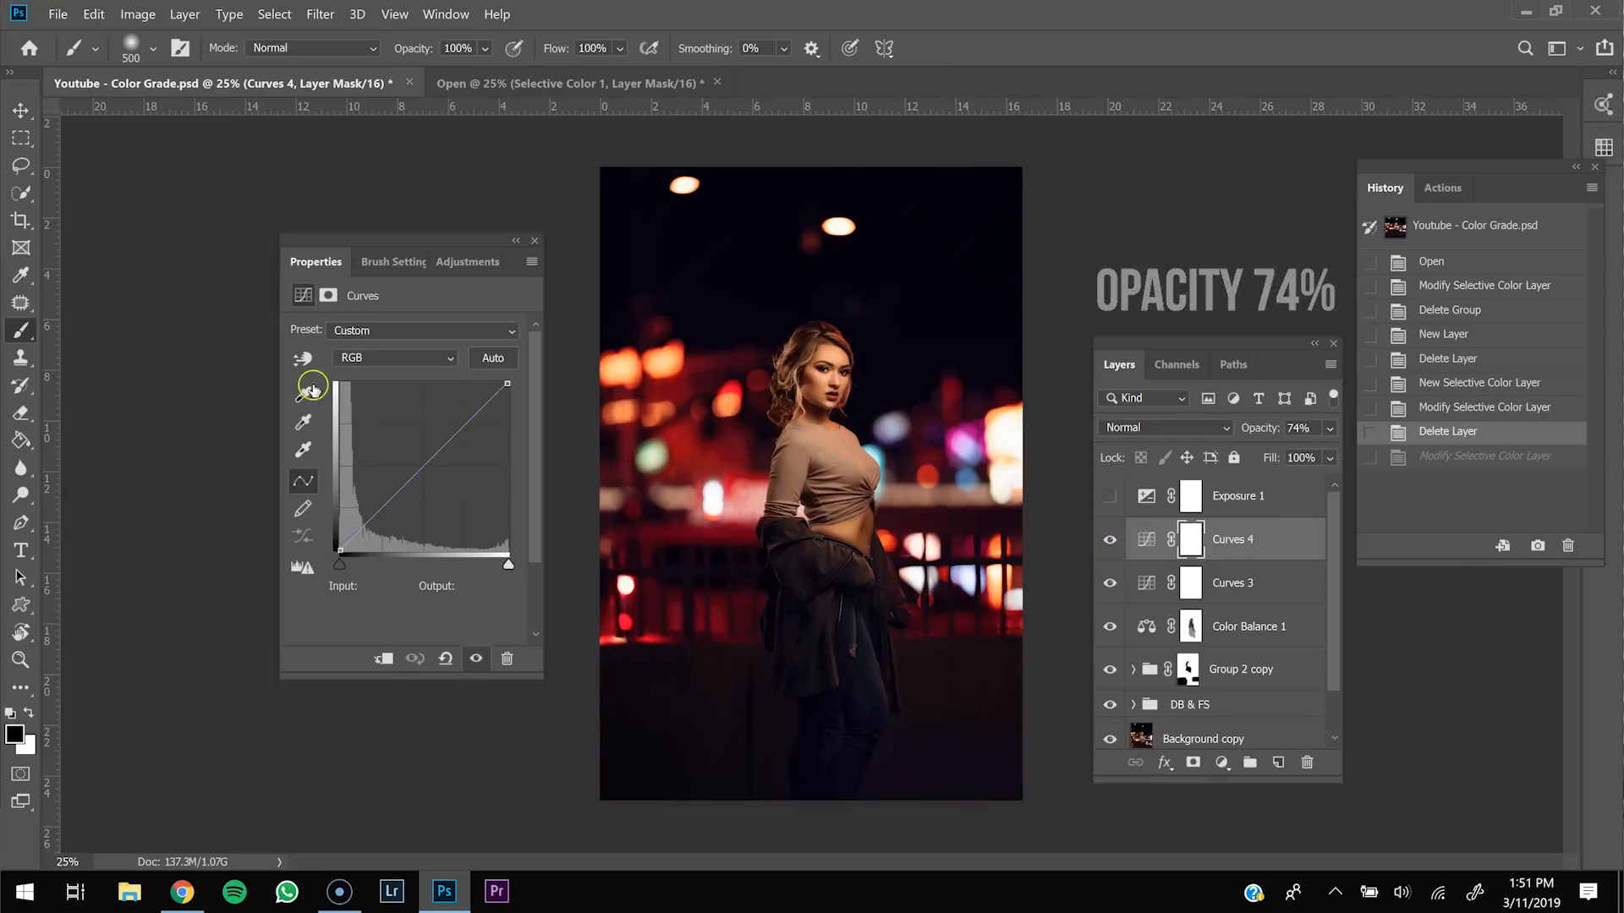
click(418, 358)
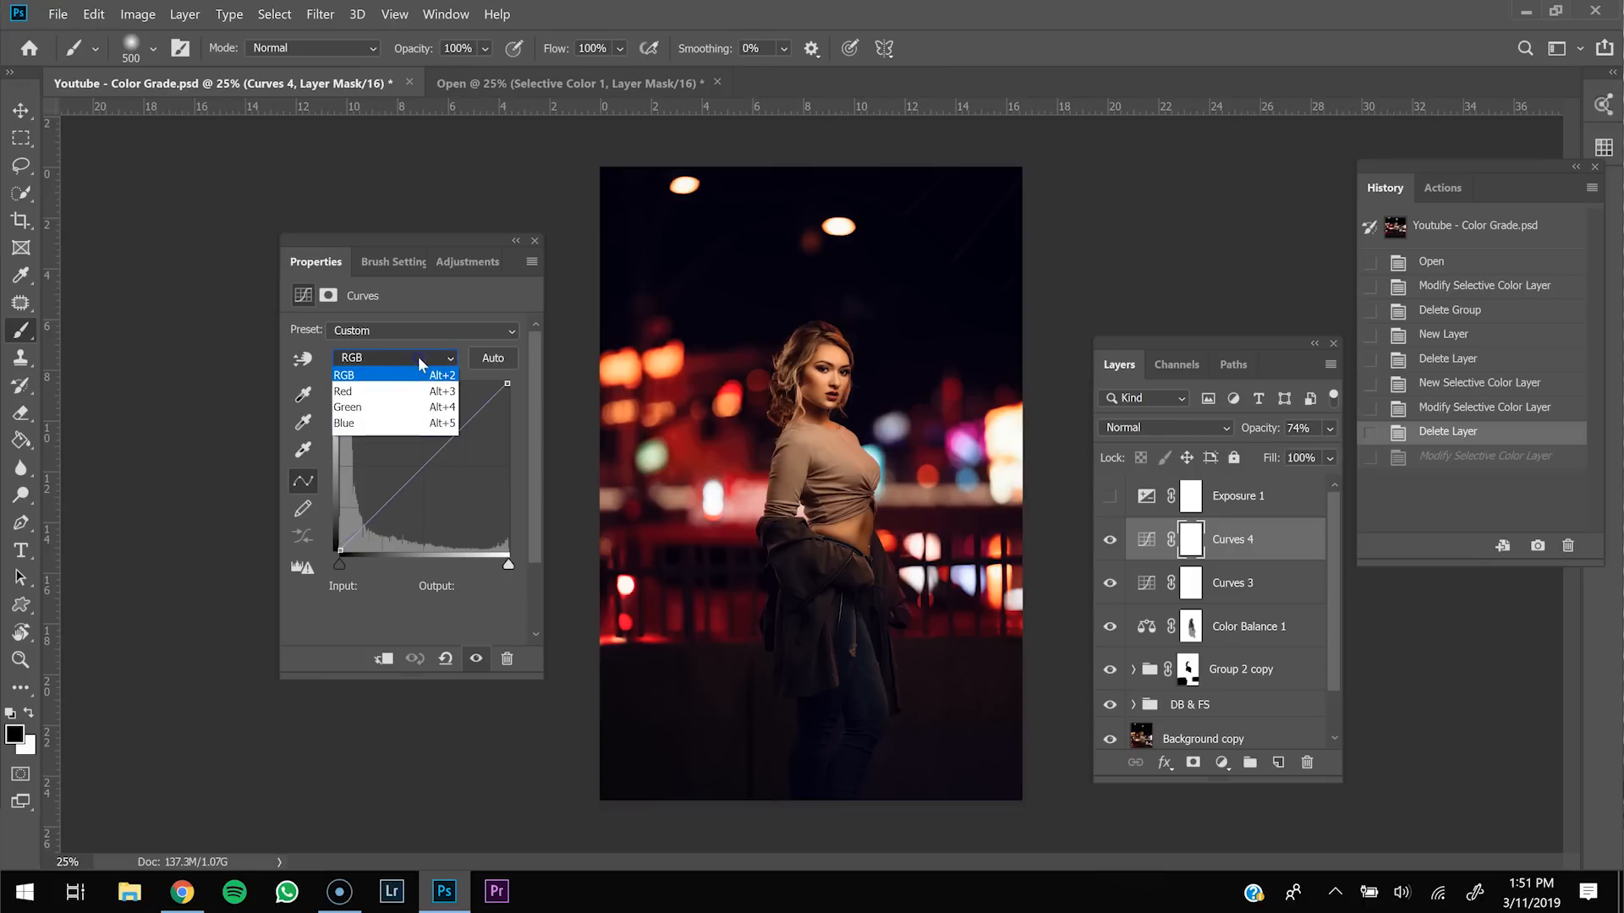
click(377, 425)
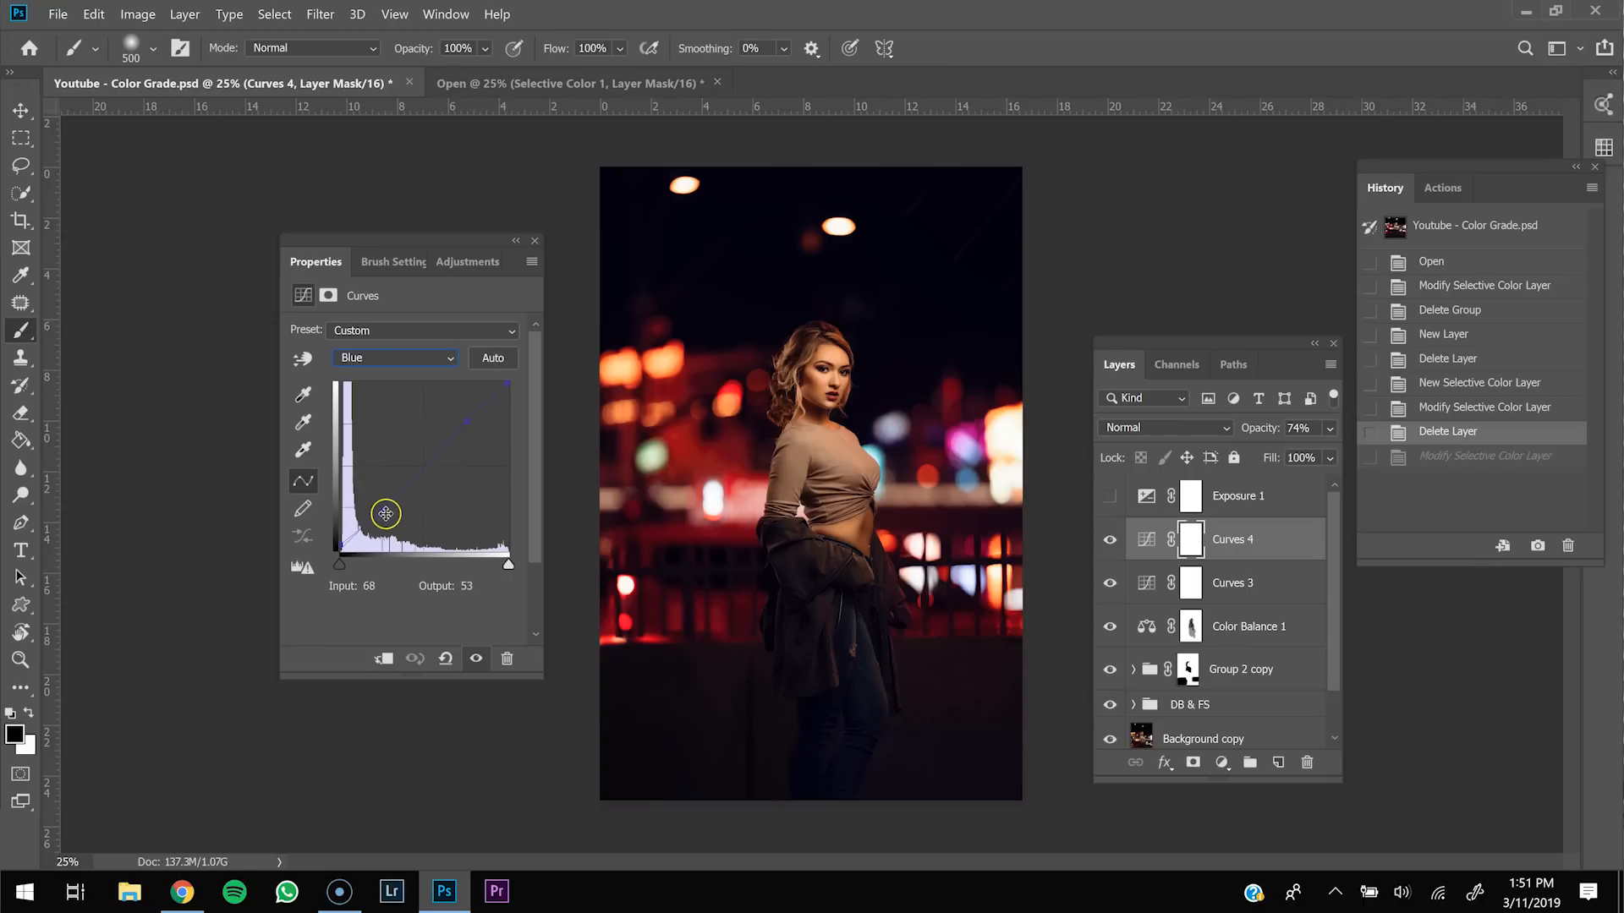
click(381, 510)
click(466, 423)
Step: Try different heights for the black point of the Curves 4 Blue curve and settle it at output 8
click(339, 546)
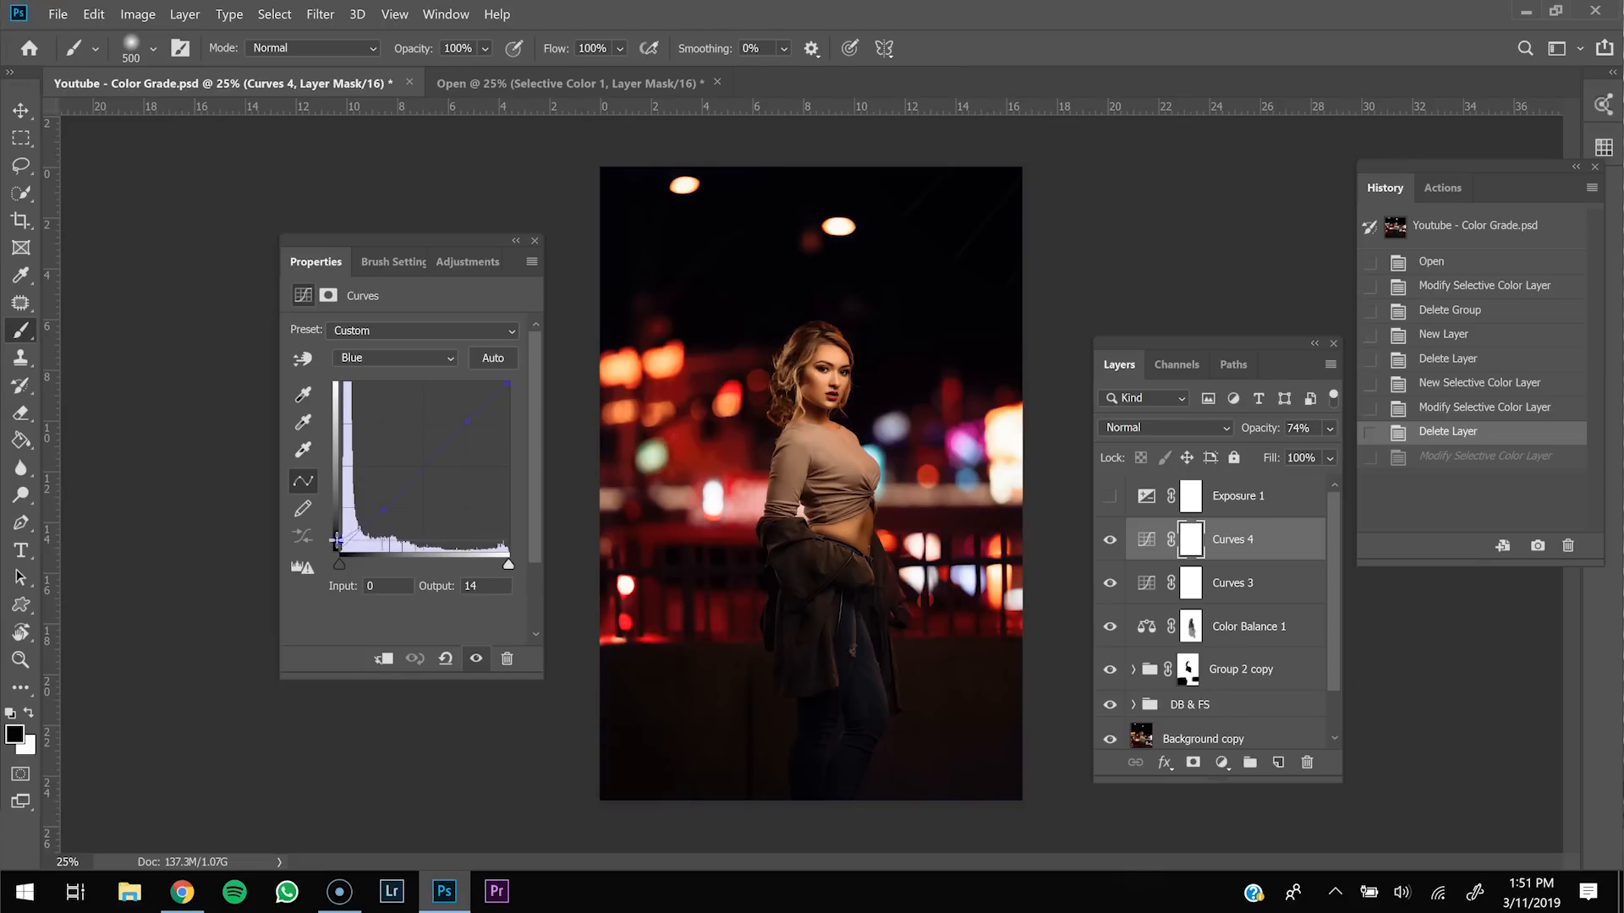
drag(336, 531, 339, 531)
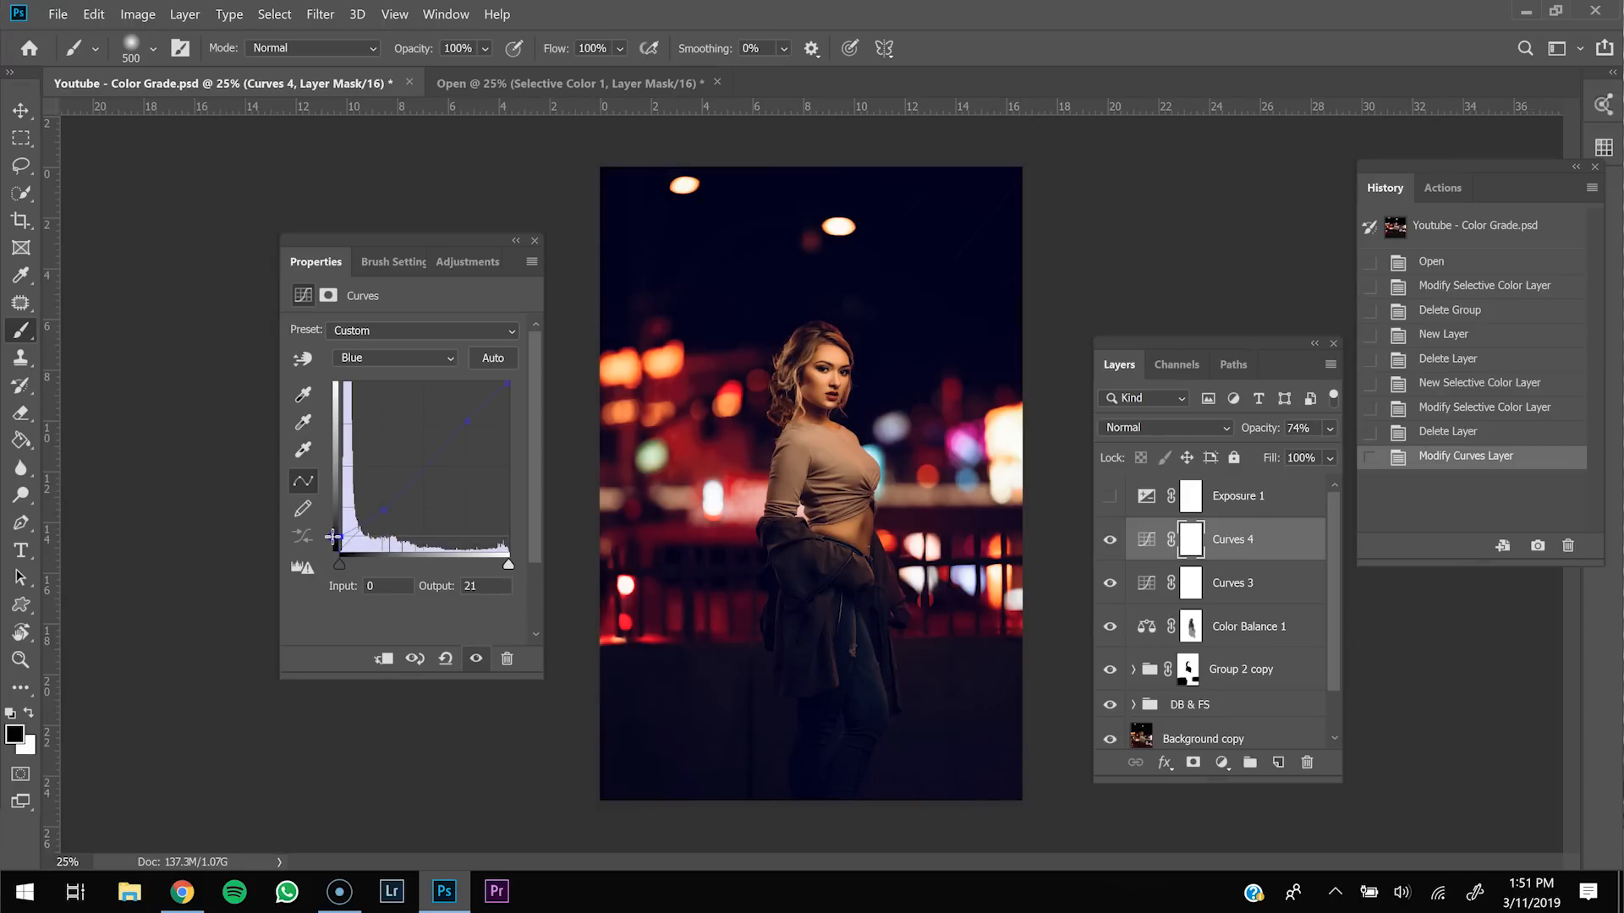
drag(332, 541, 333, 555)
Step: Make the Exposure 1 layer visible, try an Offset of +0.0317, and set the Offset back to +0.0024
click(1223, 763)
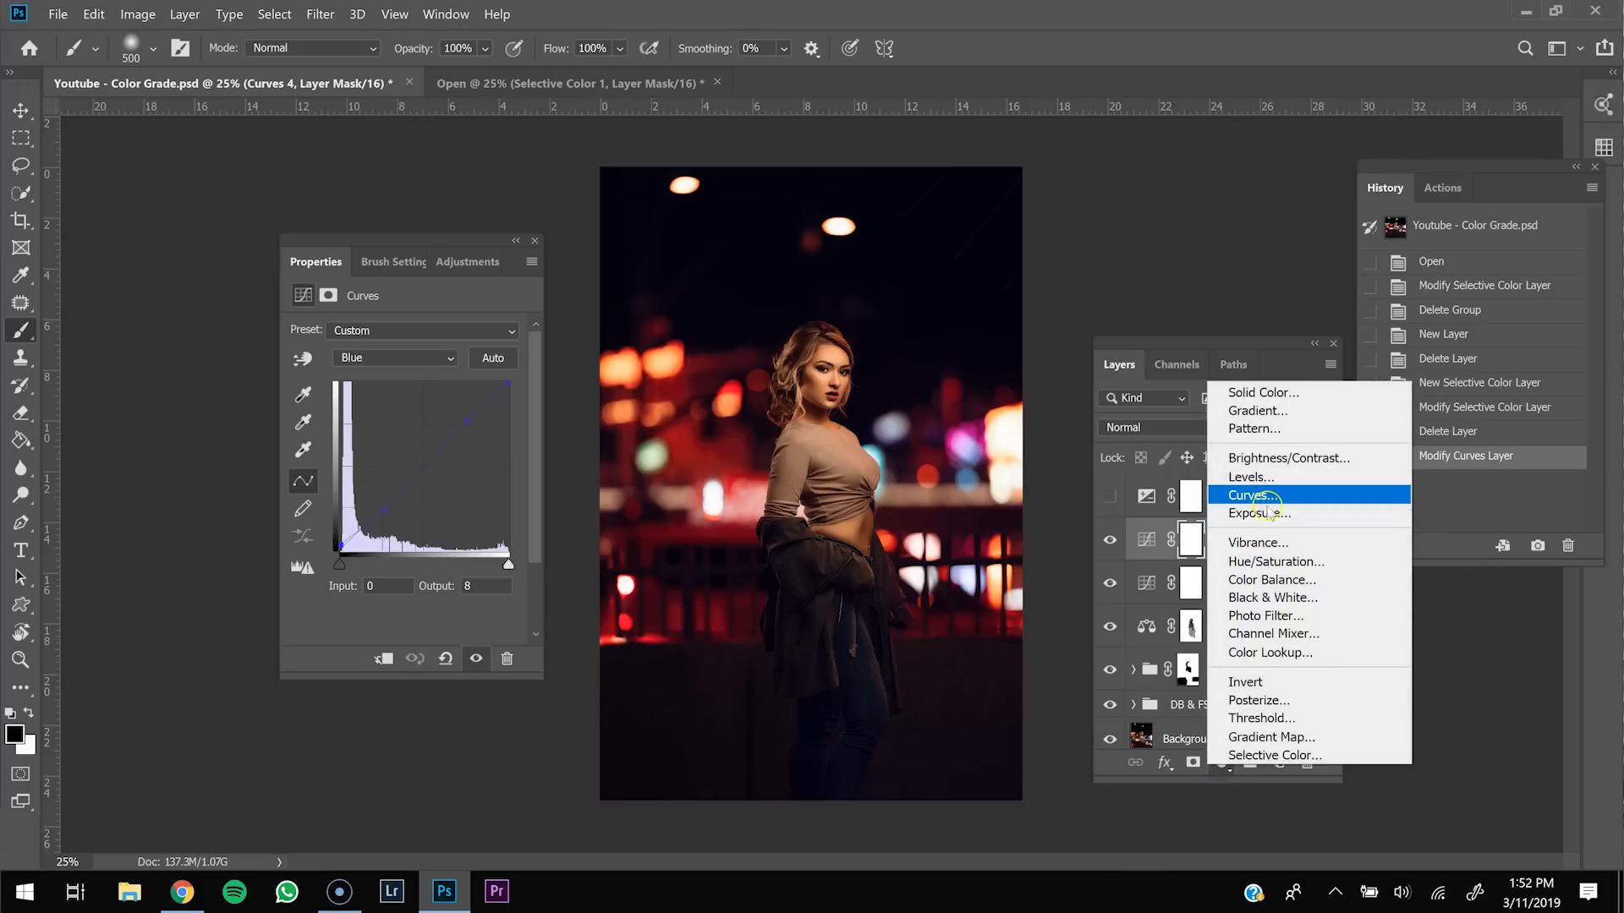
click(1238, 515)
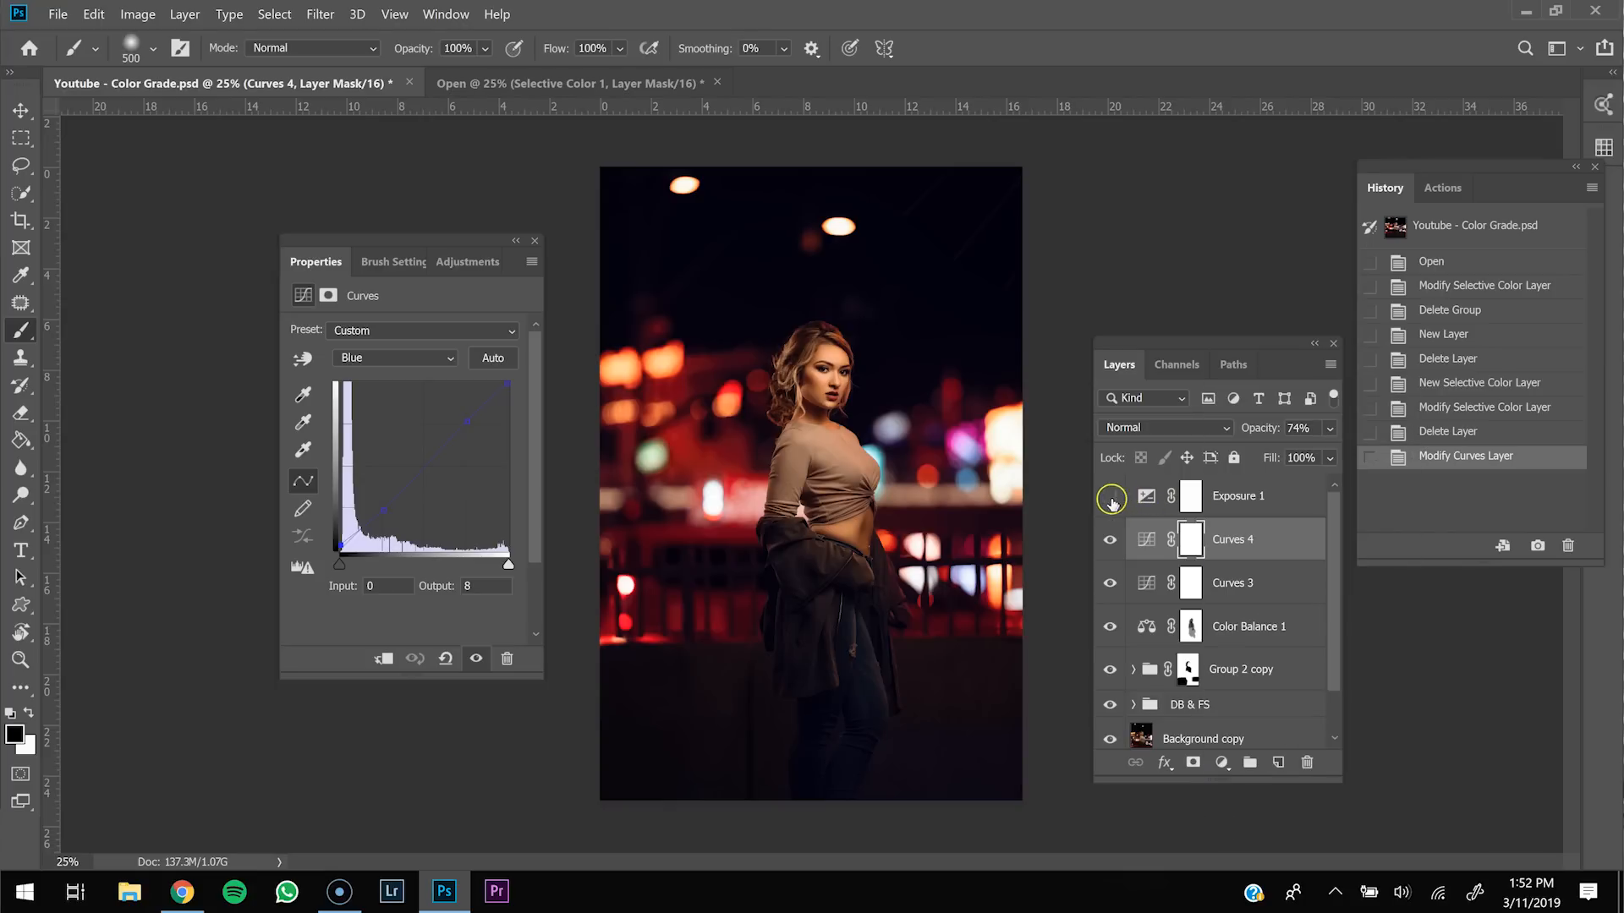
click(1297, 485)
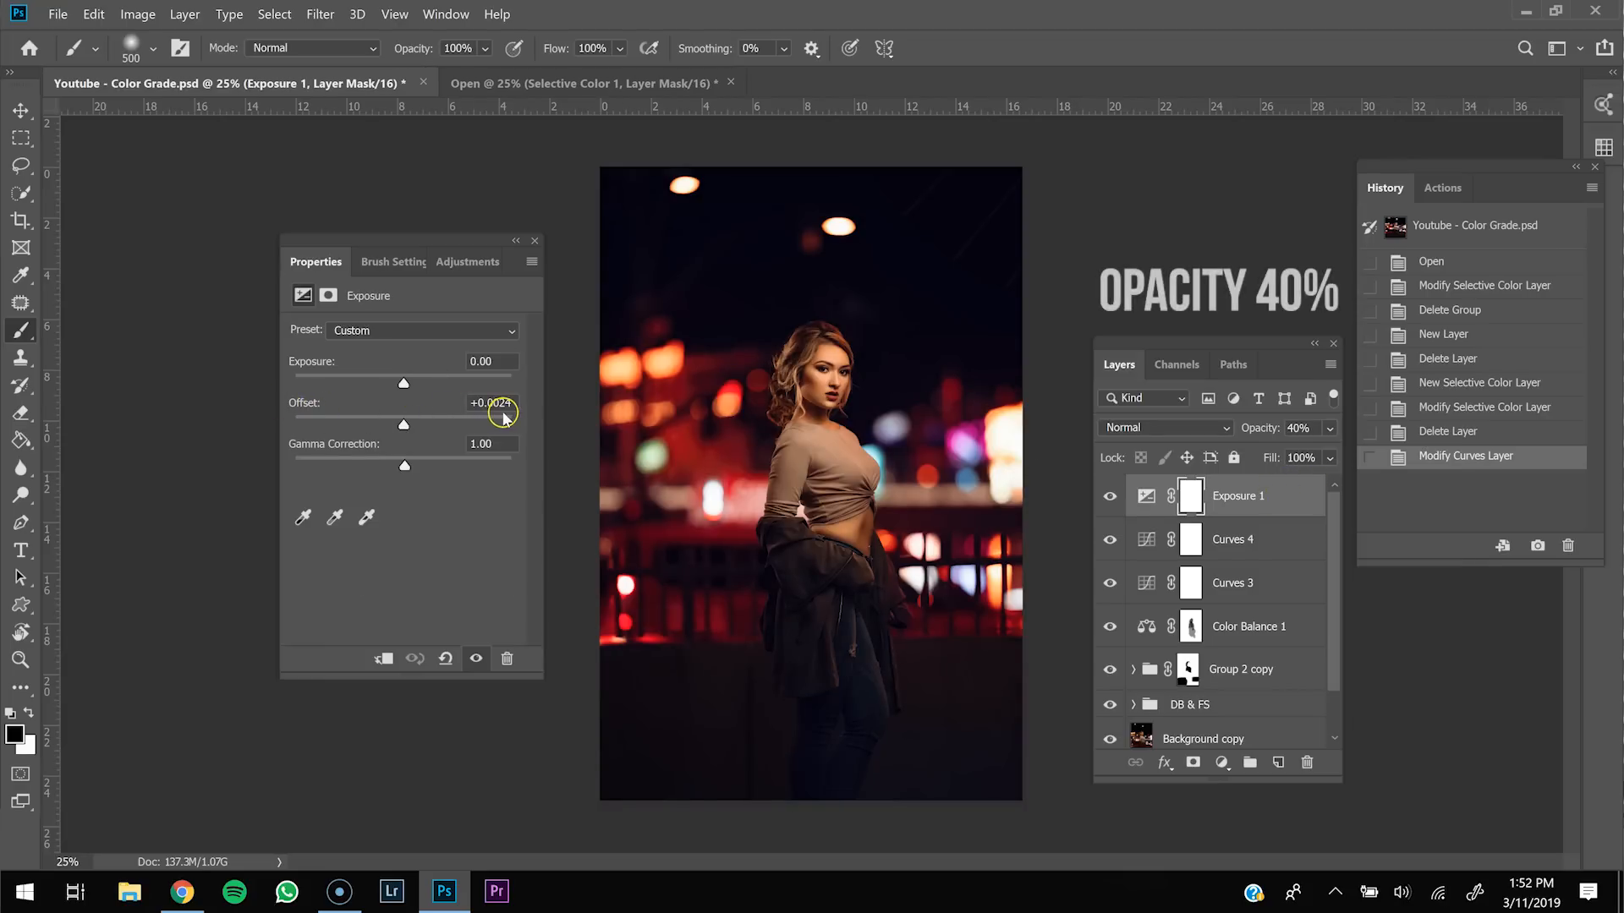
drag(403, 425, 411, 428)
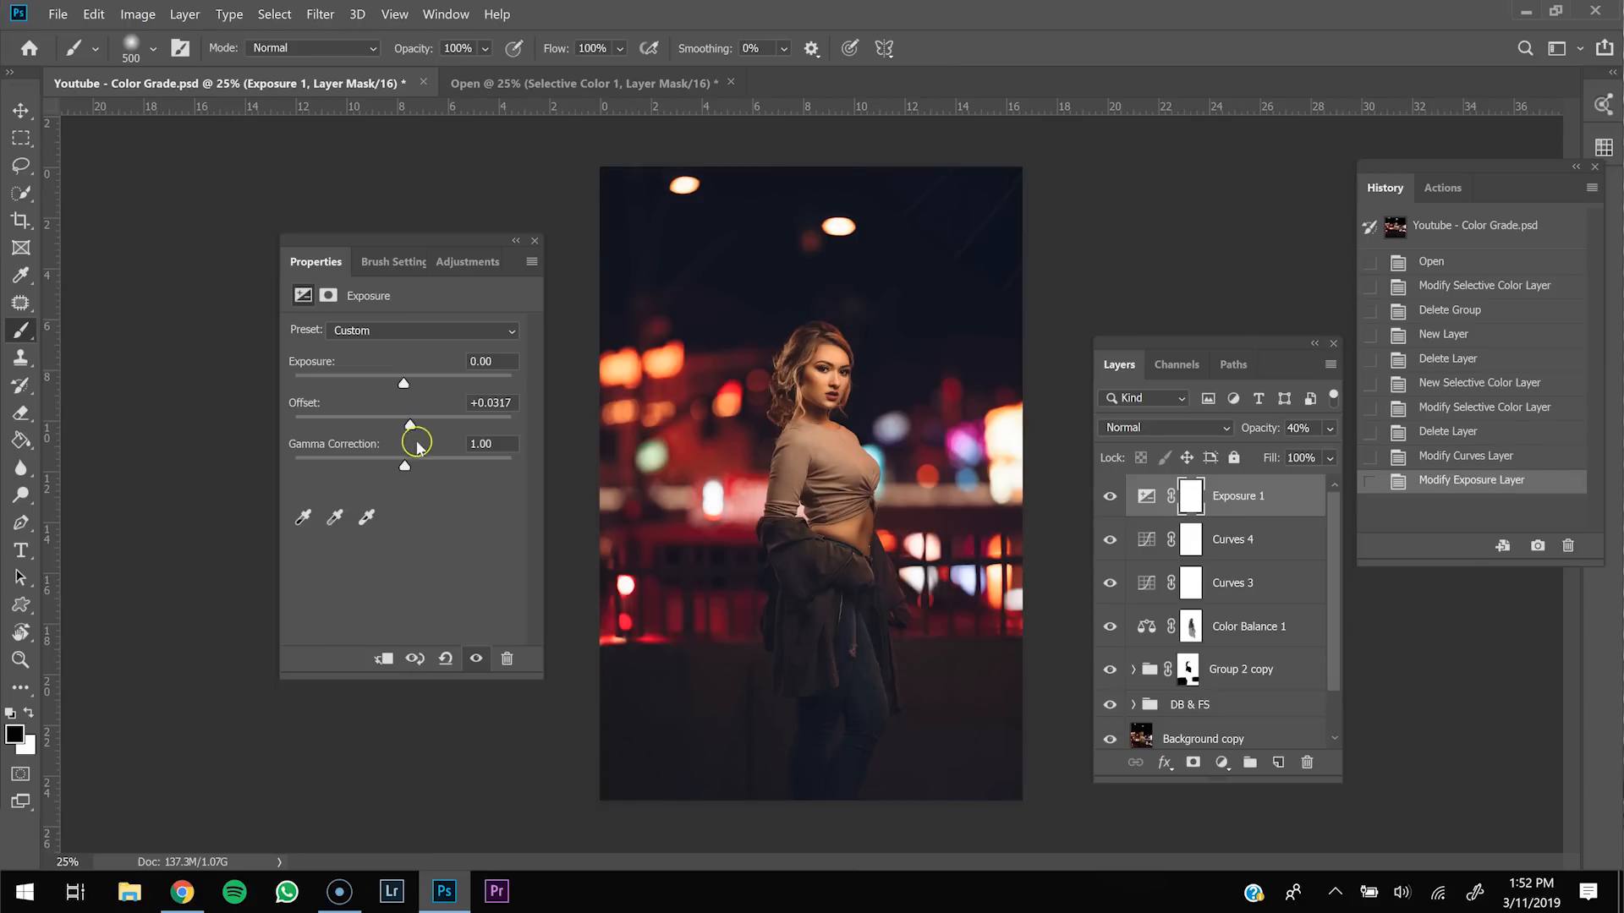
drag(411, 429, 407, 431)
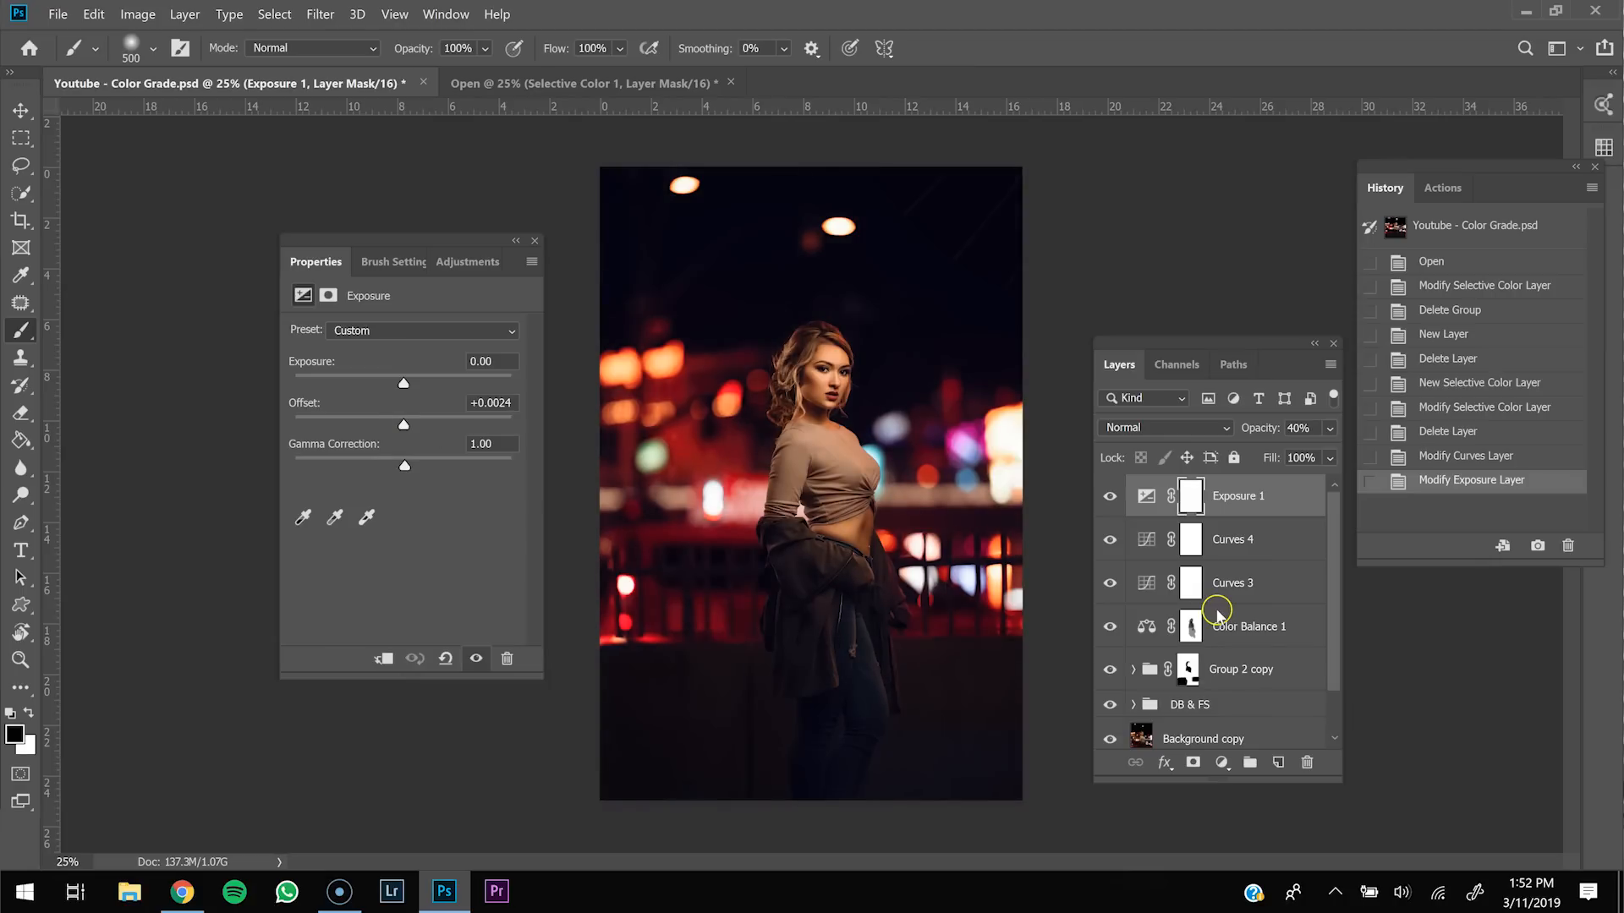
Step: Group all layers from Group 2 copy up to Exposure 1 into one layer group
click(1286, 672)
shift+click(1281, 508)
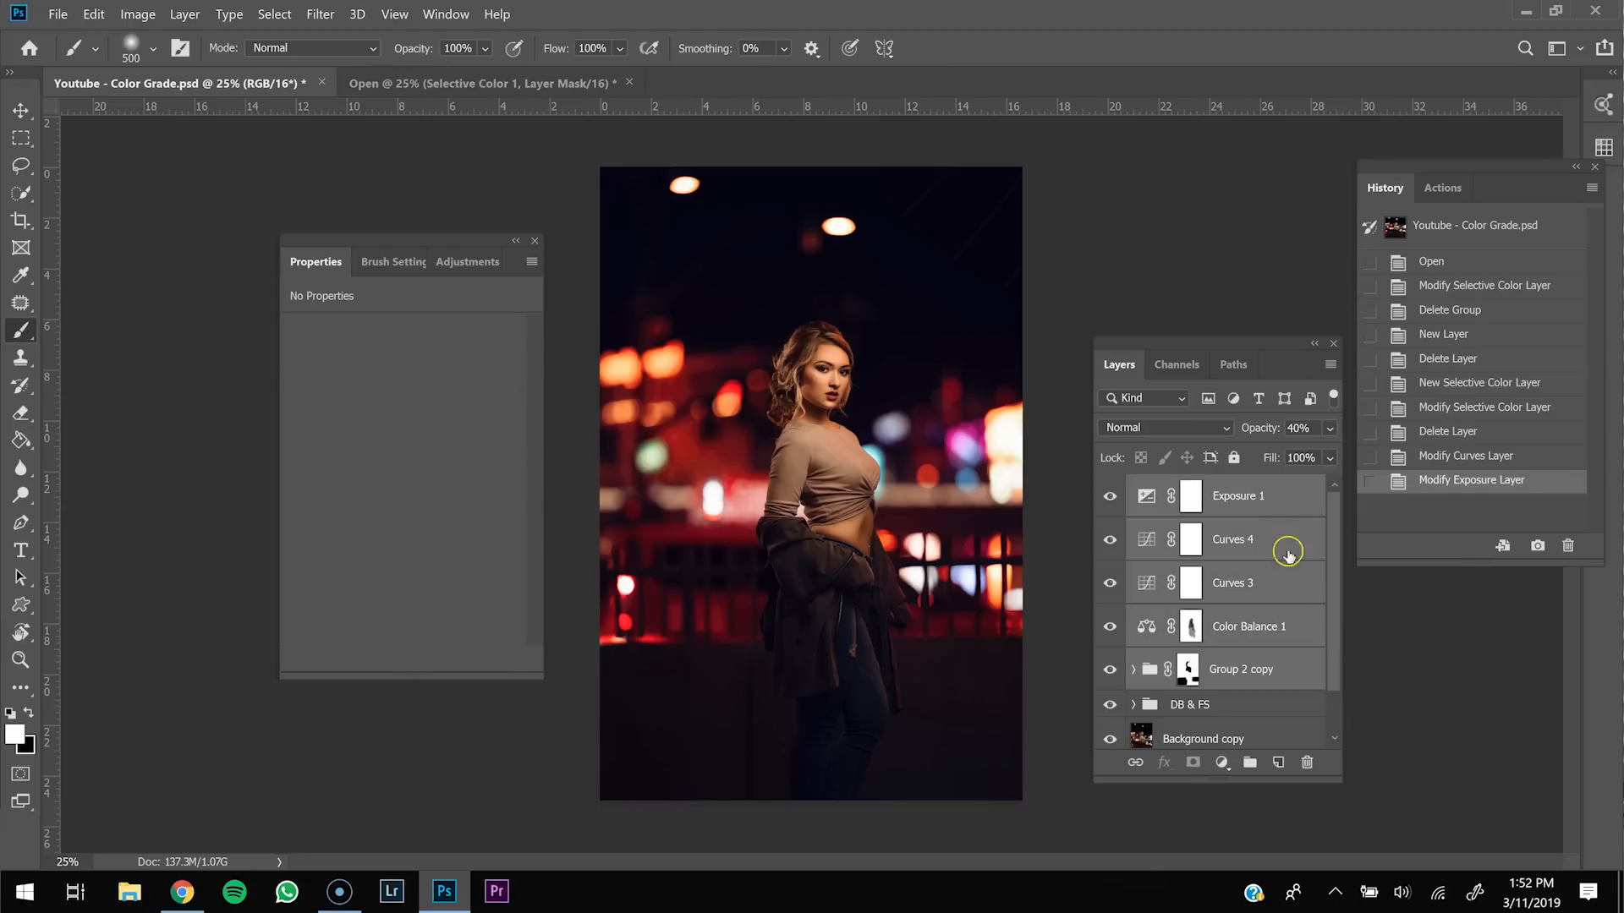
key(ctrl+g)
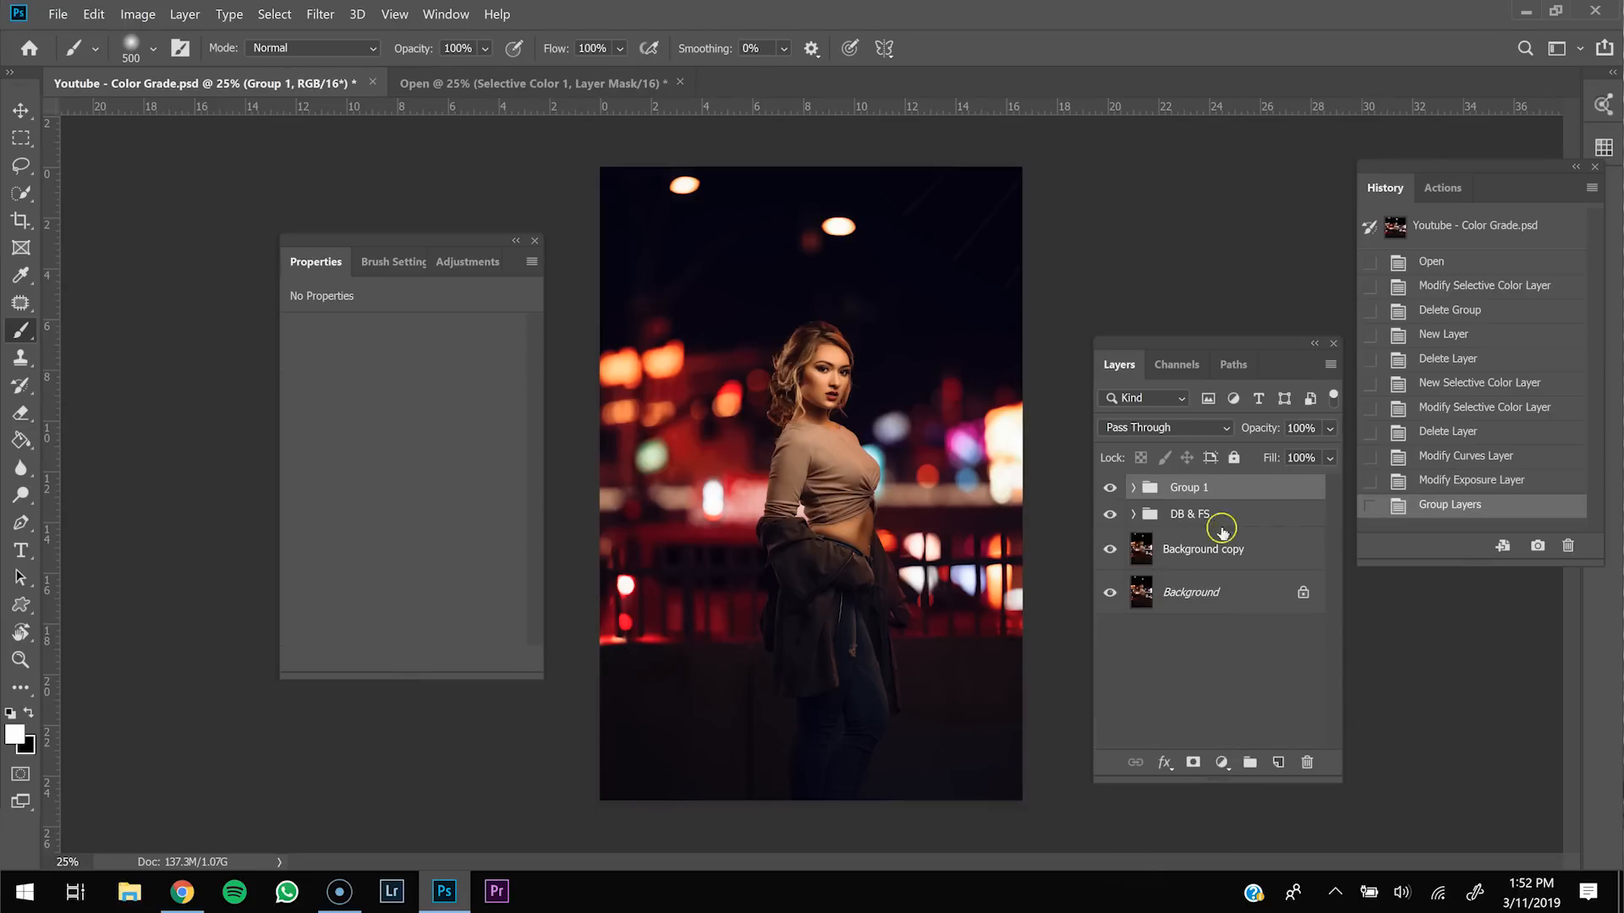
Step: Toggle the visibility of the new color grading group repeatedly to compare the portrait before and after the grade
click(1113, 489)
click(1110, 489)
click(1109, 491)
click(1109, 491)
click(1108, 490)
click(1108, 491)
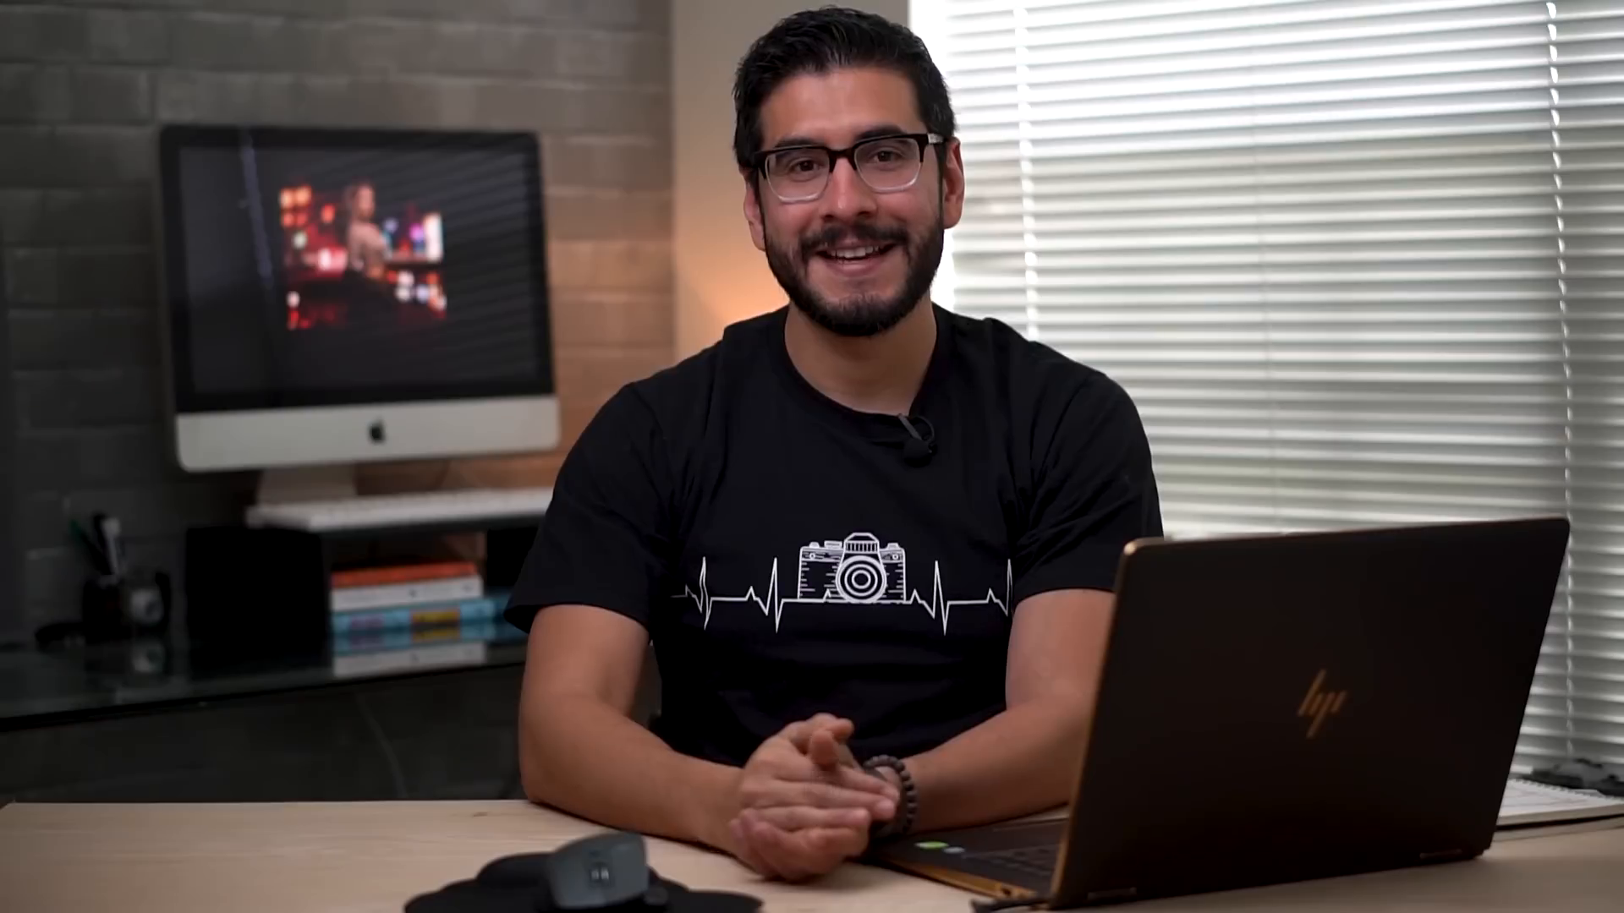